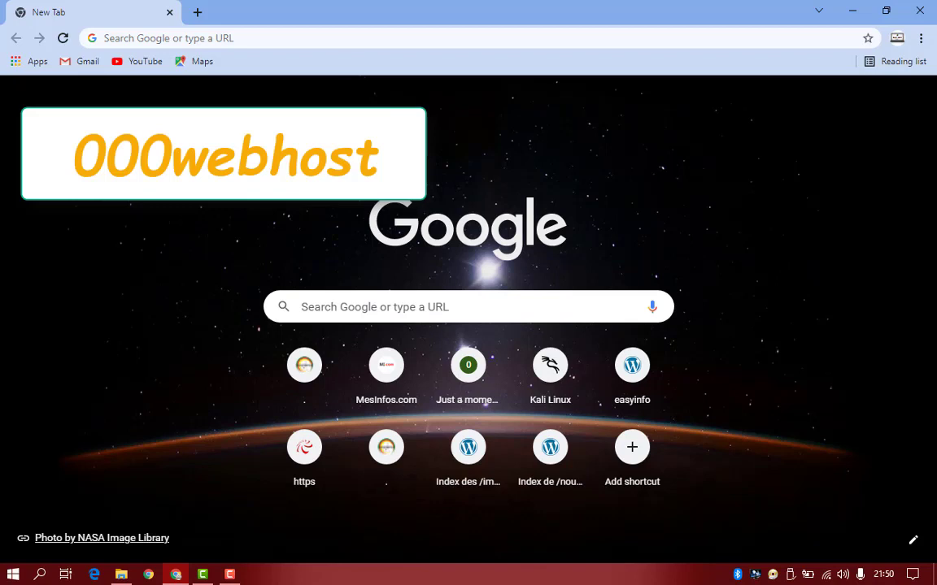
# Go to 000webhost.com in Google Chrome.
pyautogui.click(243, 37)
pyautogui.write('0')
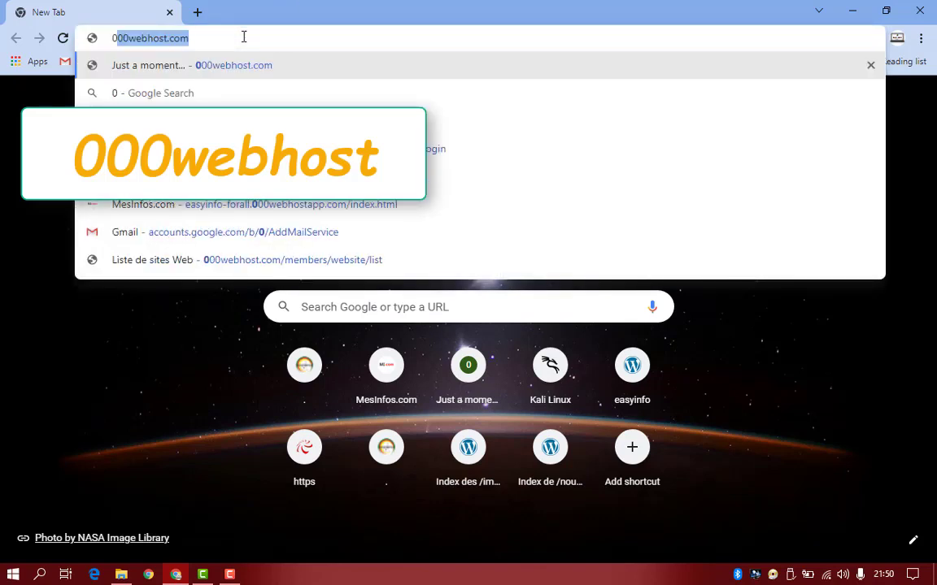
pyautogui.write('00web')
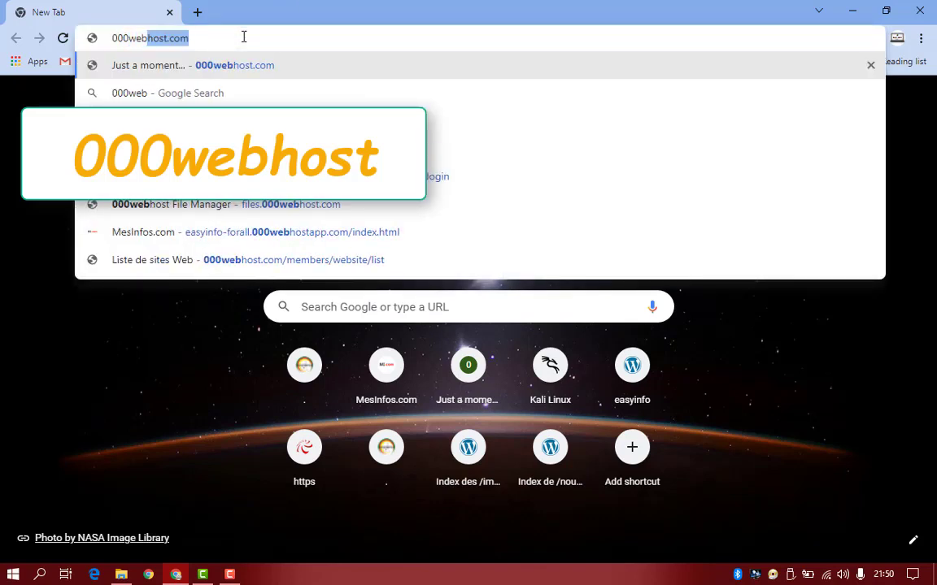
pyautogui.write('host')
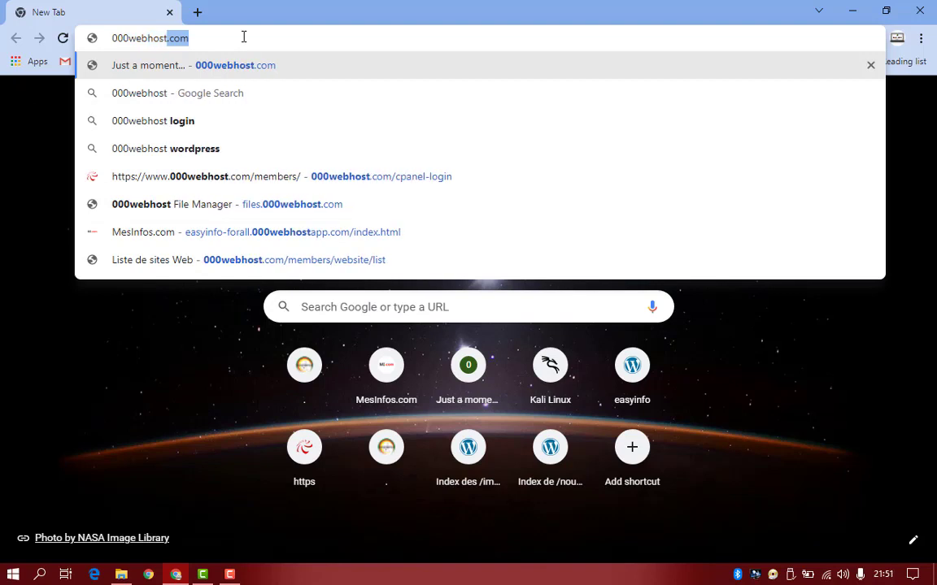
pyautogui.write('.com')
pyautogui.press('Return')
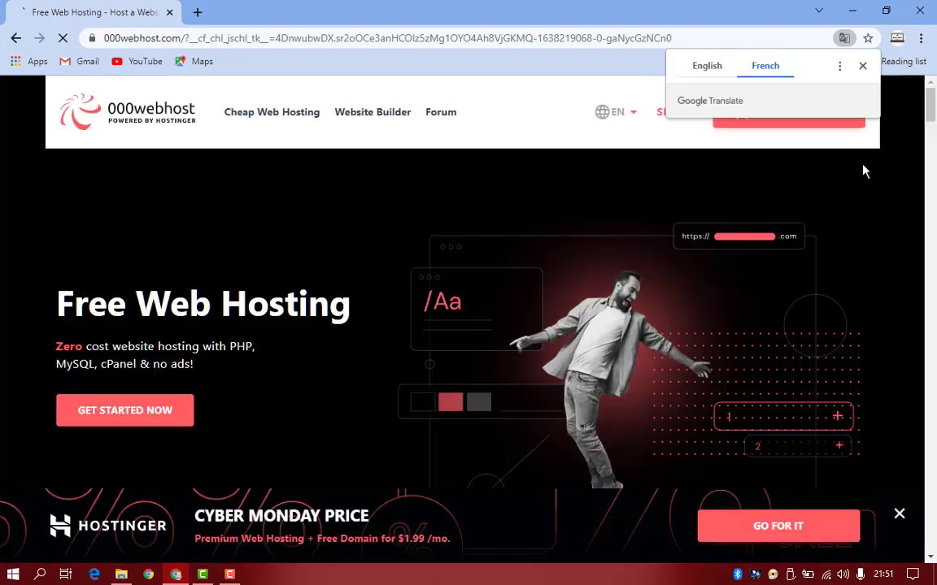
# Reload the 000webhost page and dismiss the Google Translate offer, leaving the French homepage.
pyautogui.click(863, 66)
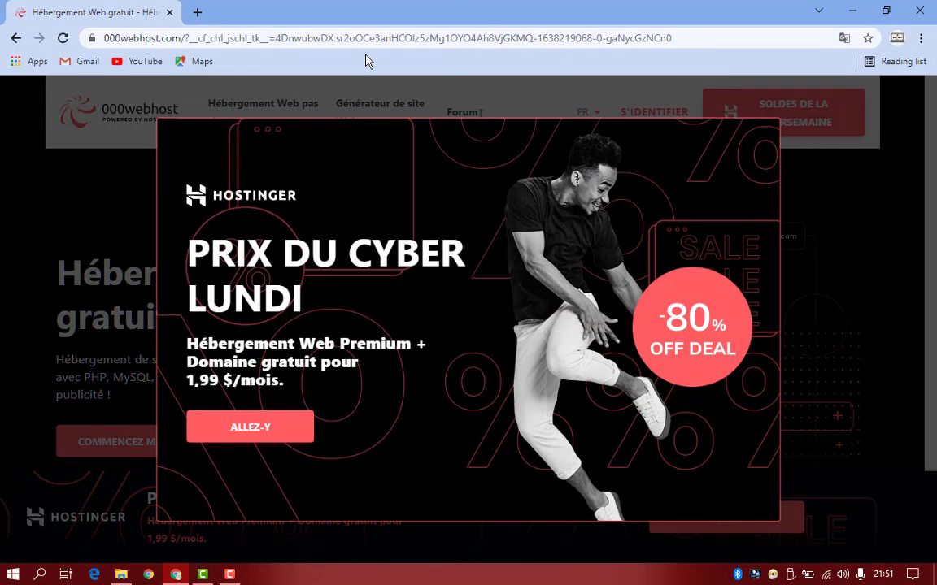
pyautogui.click(325, 38)
pyautogui.press('Return')
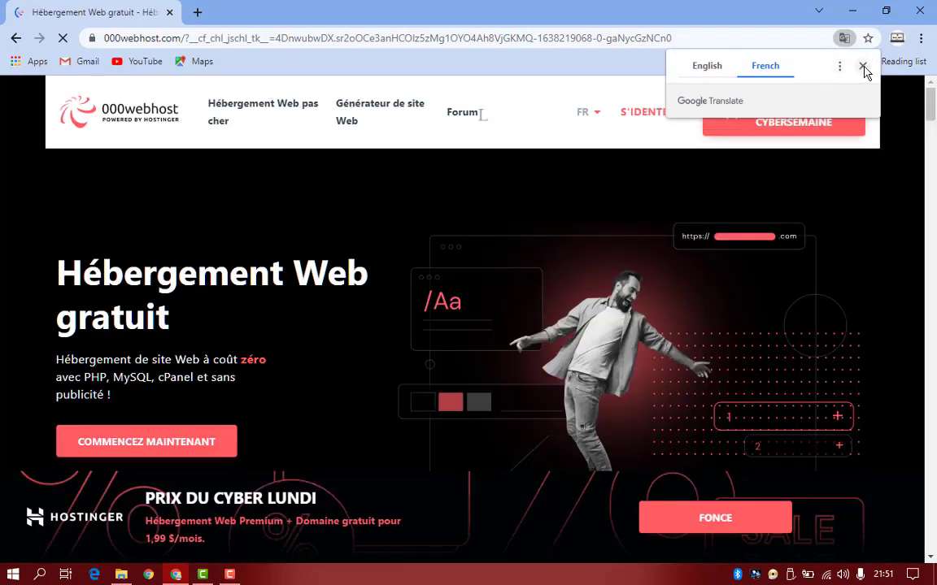
pyautogui.click(864, 68)
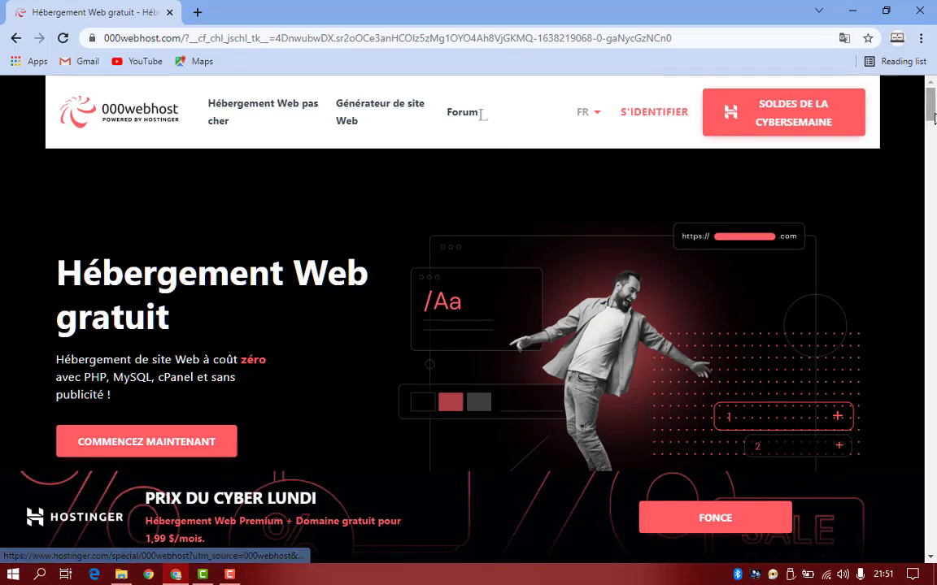
pyautogui.moveTo(930, 105)
pyautogui.mouseDown()
pyautogui.moveTo(933, 154)
pyautogui.moveTo(933, 111)
pyautogui.mouseUp()
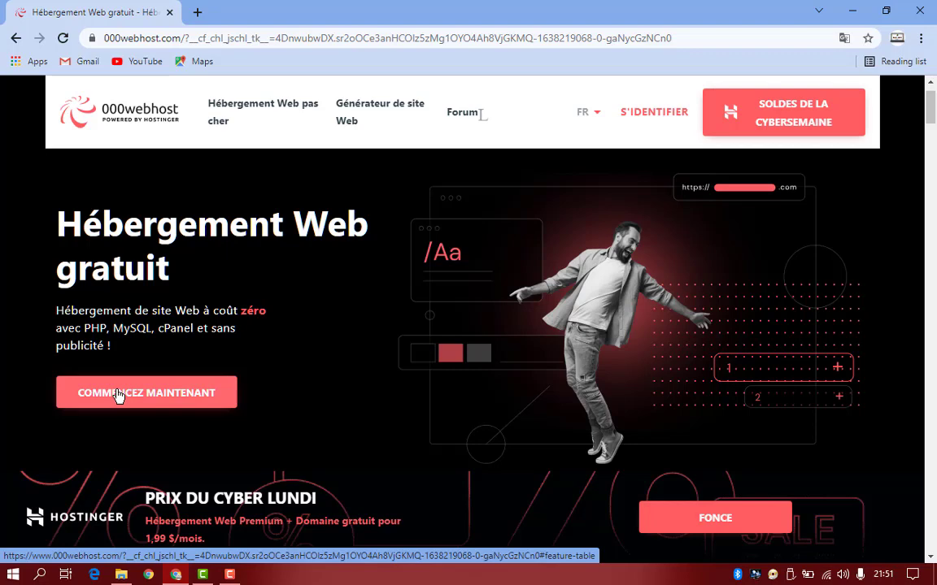
# Jump to the plans comparison and highlight the free plan's 1 site and 300 Mo disk space.
pyautogui.click(118, 395)
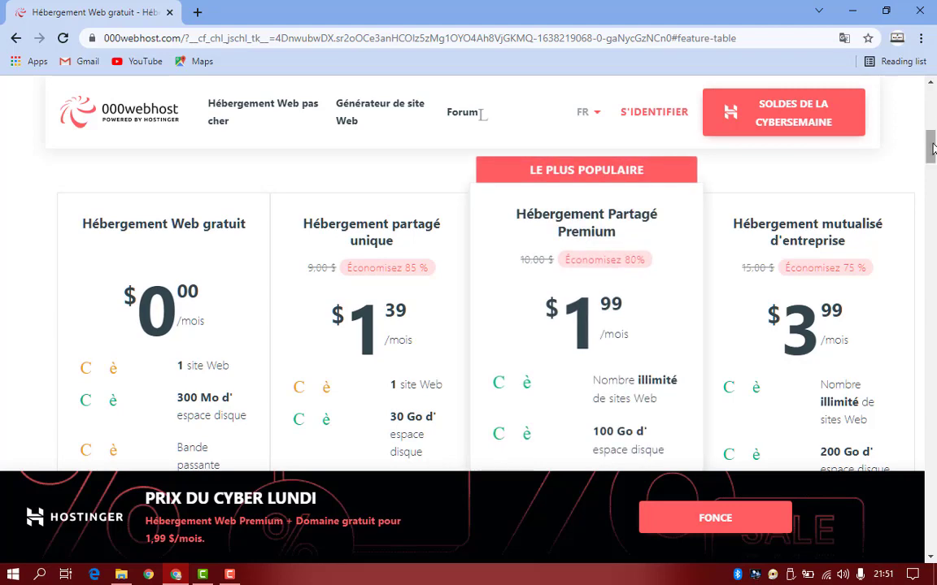
pyautogui.scroll(-1, 933, 147)
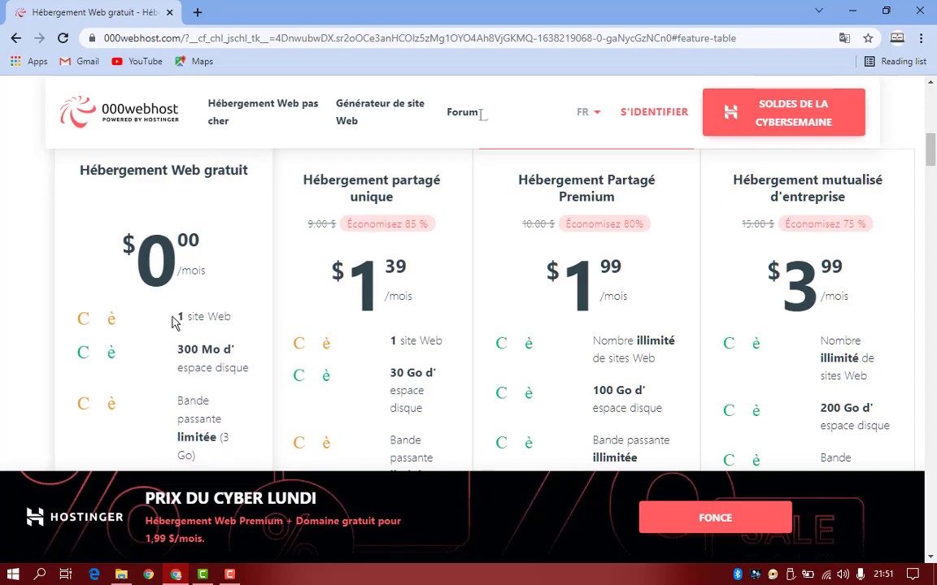
pyautogui.moveTo(184, 315); pyautogui.dragTo(215, 310)
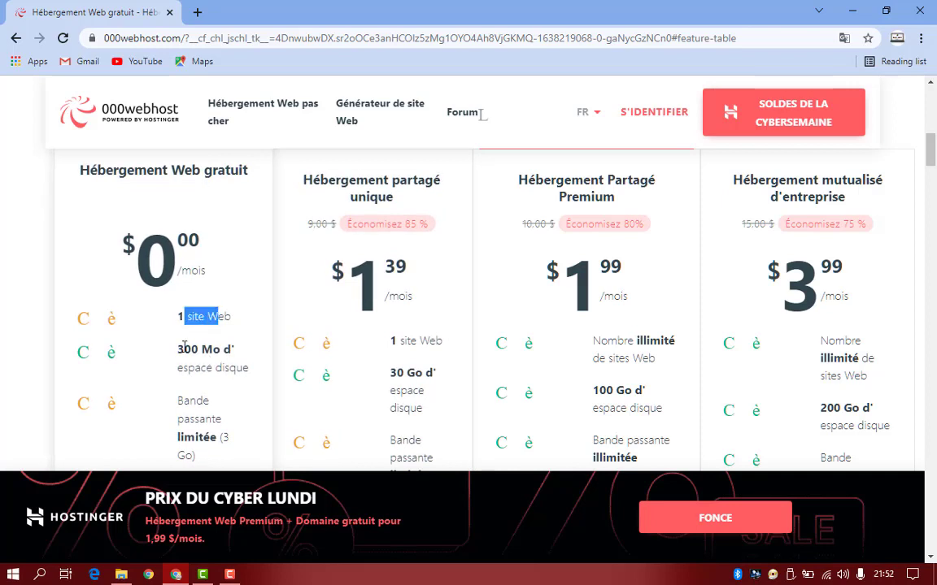
pyautogui.moveTo(173, 353); pyautogui.dragTo(235, 359)
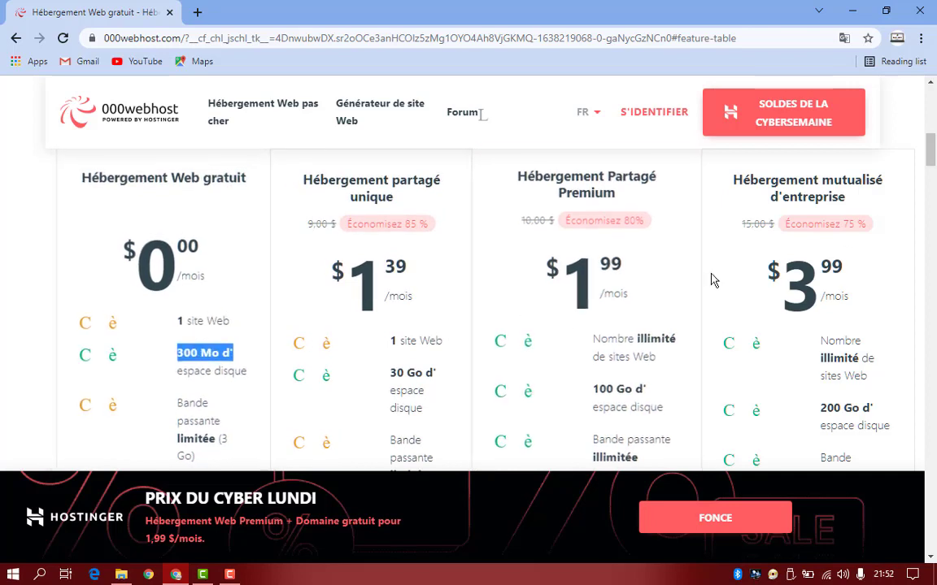
pyautogui.moveTo(931, 136)
pyautogui.mouseDown()
pyautogui.moveTo(931, 165)
pyautogui.moveTo(933, 146)
pyautogui.mouseUp()
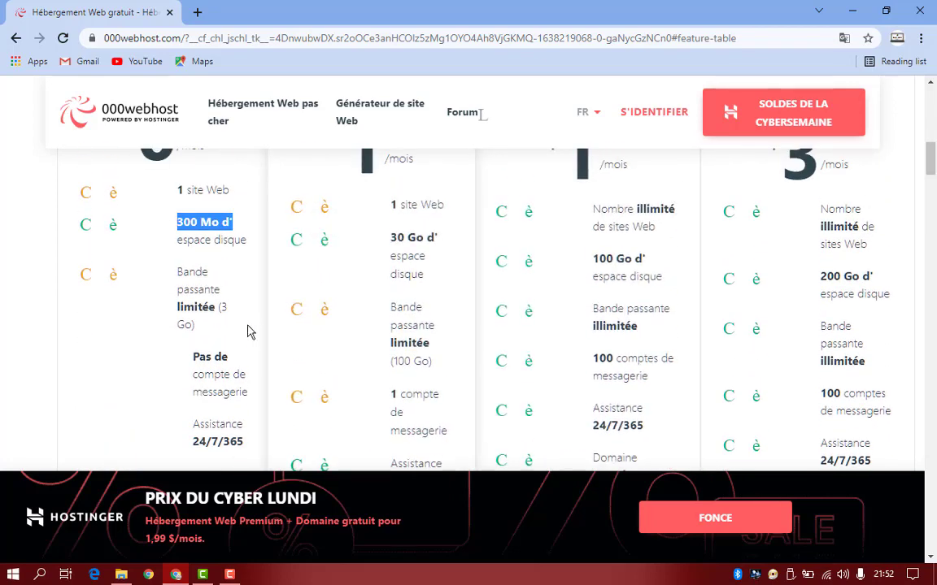
# Highlight the free plan's limited bandwidth, then scroll down to the INSCRIPTION GRATUITE options.
pyautogui.moveTo(214, 334); pyautogui.dragTo(176, 269)
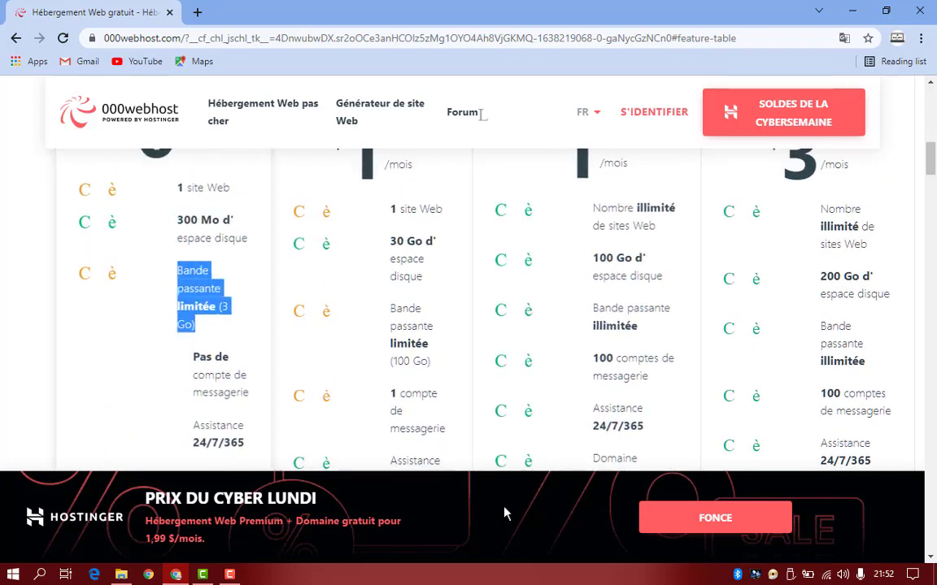
pyautogui.scroll(3, 929, 157)
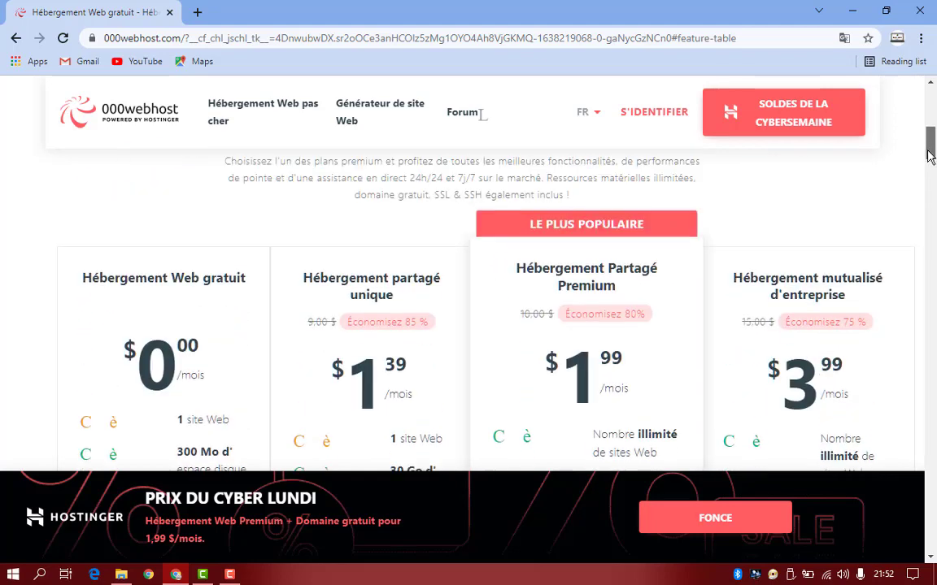
pyautogui.scroll(-1, 927, 150)
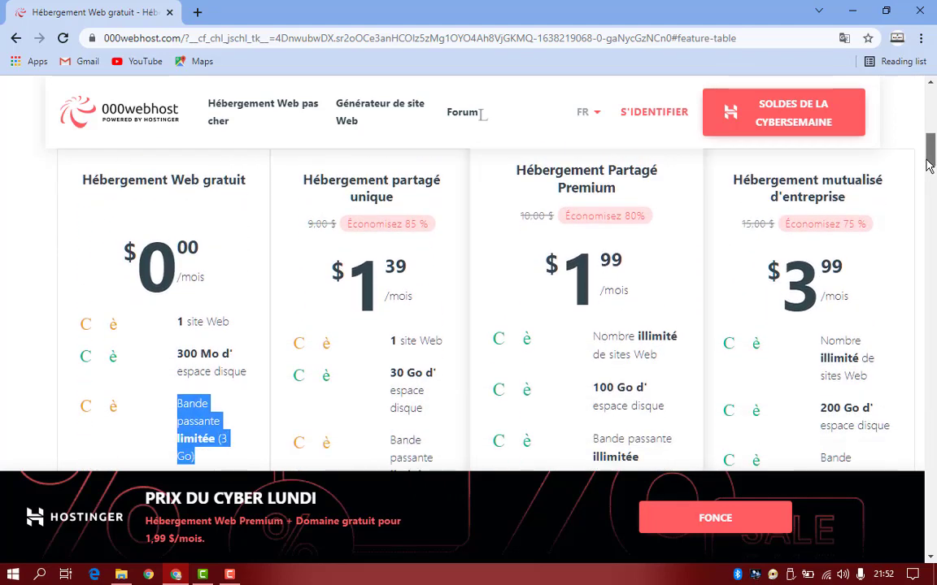
pyautogui.click(183, 292)
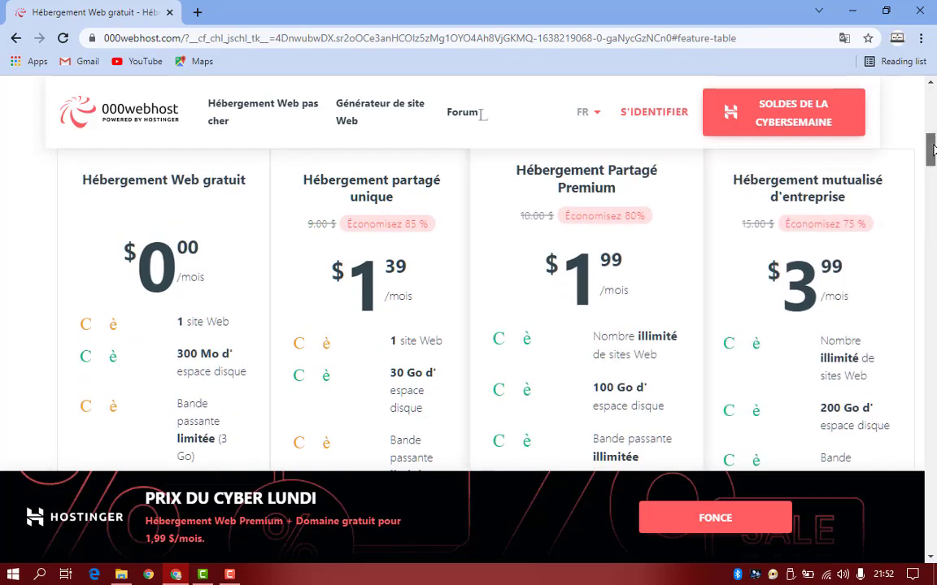
pyautogui.scroll(-6, 837, 138)
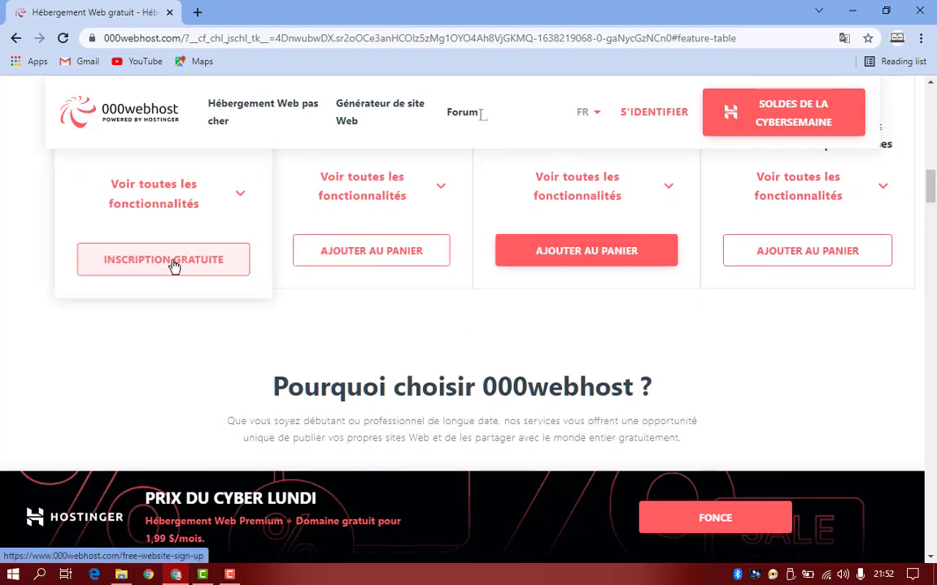
# Open the free sign-up form and enter the account e-mail address.
pyautogui.click(173, 266)
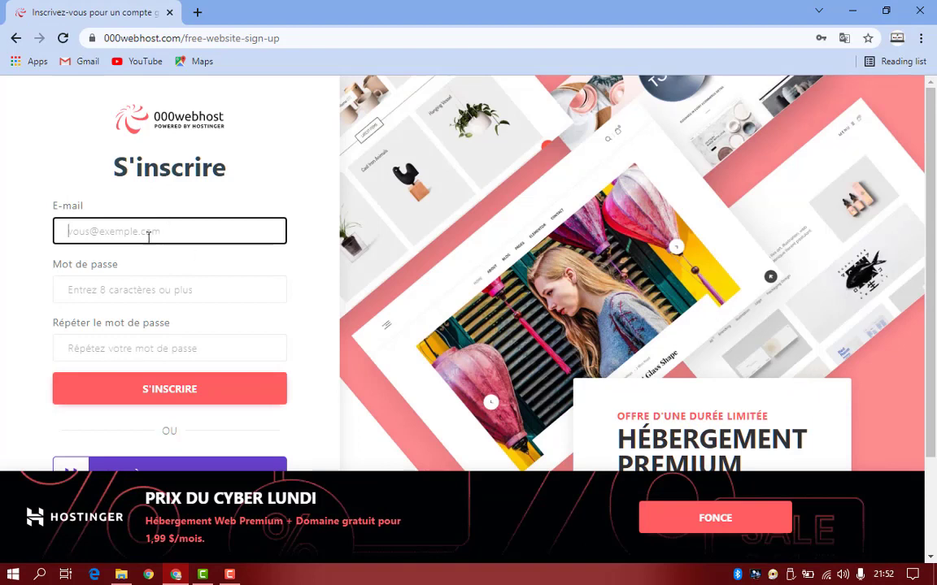
pyautogui.click(144, 234)
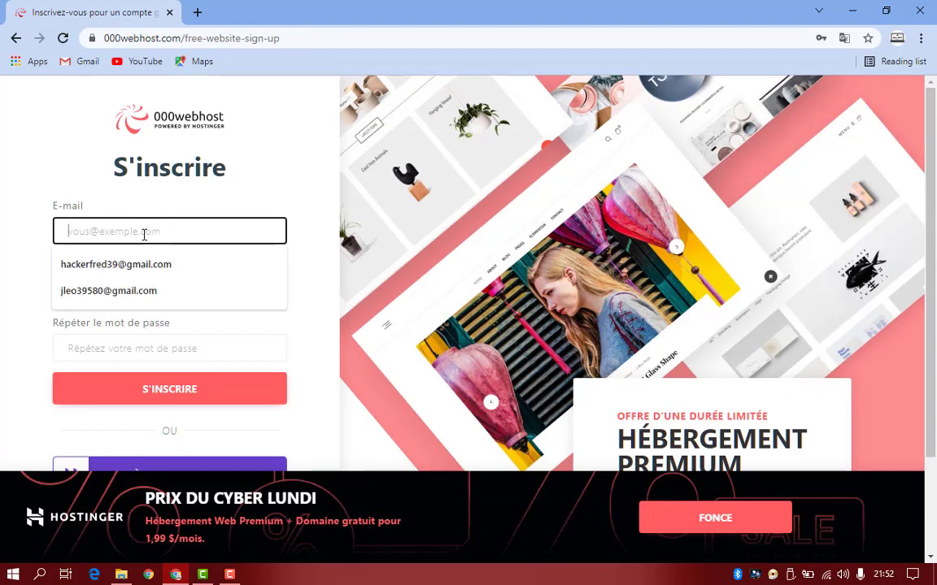
pyautogui.click(255, 184)
pyautogui.click(169, 233)
pyautogui.press('Return')
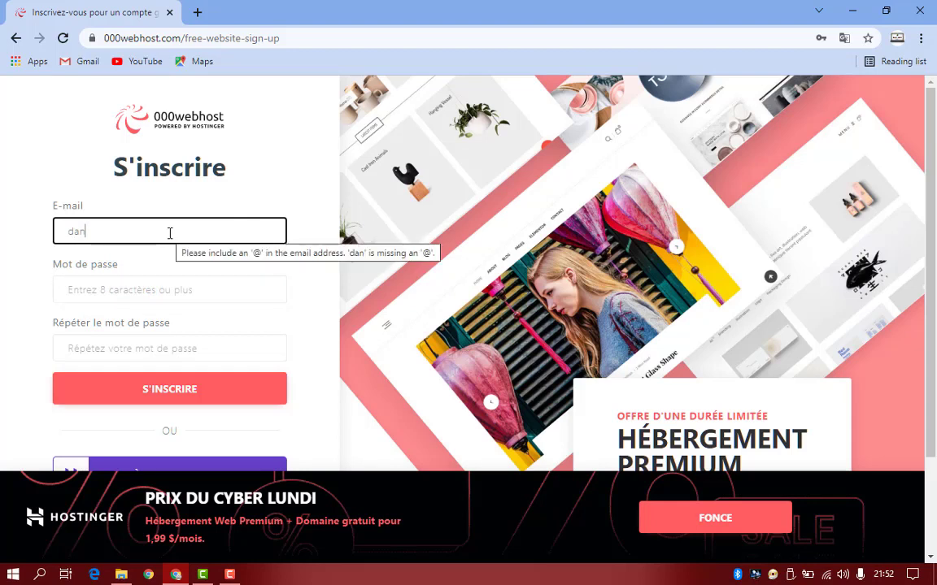
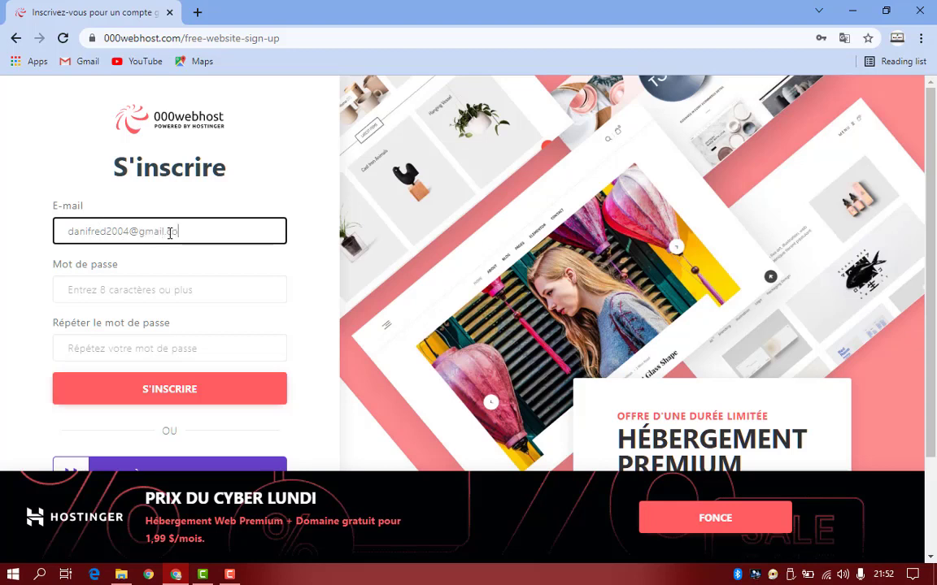
# Enter and repeat the account password, then submit the sign-up form.
pyautogui.click(135, 290)
pyautogui.click(2, 277)
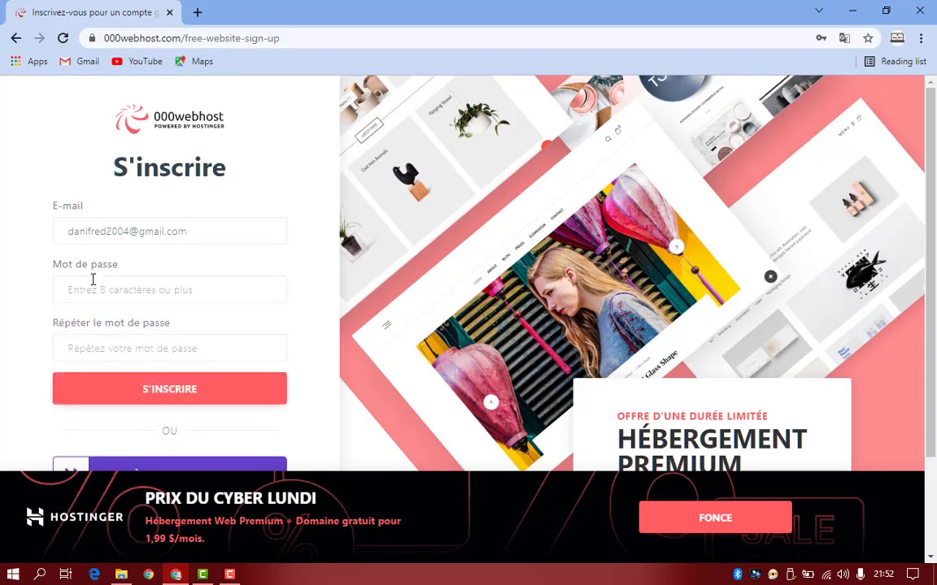
pyautogui.click(132, 288)
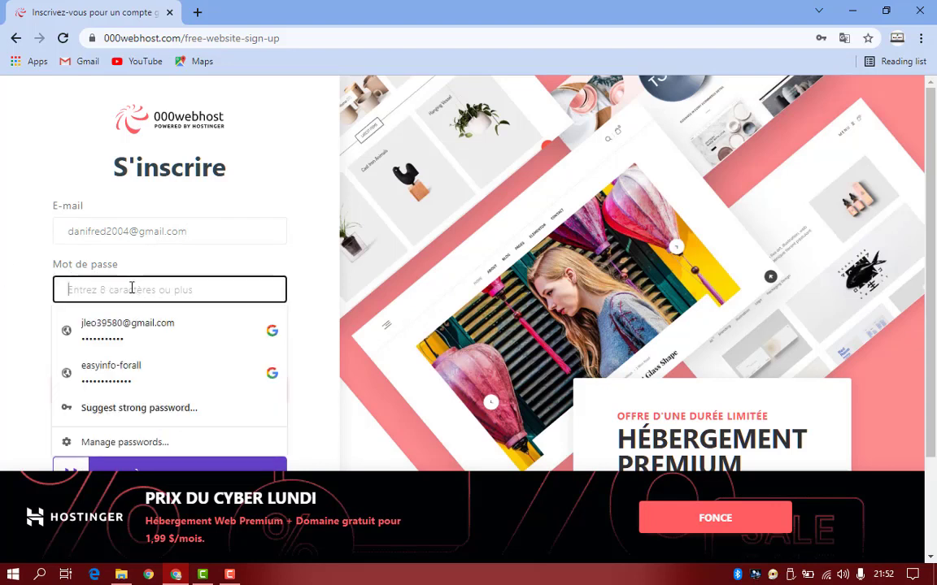
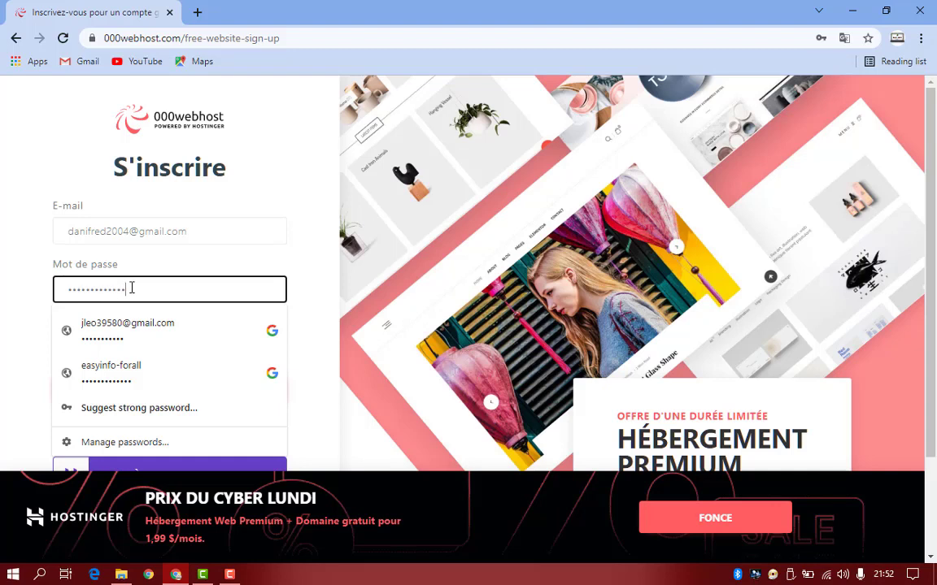
pyautogui.click(16, 364)
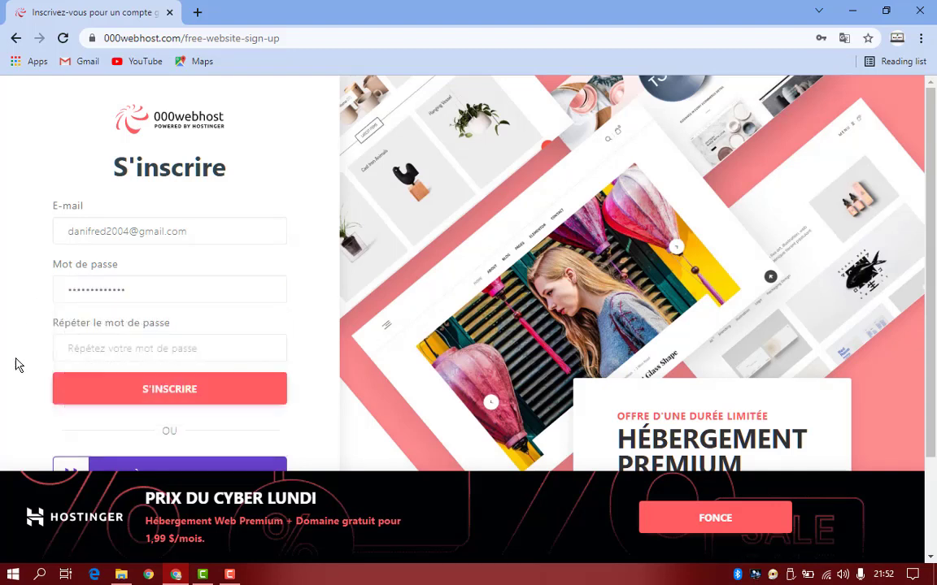
pyautogui.click(91, 353)
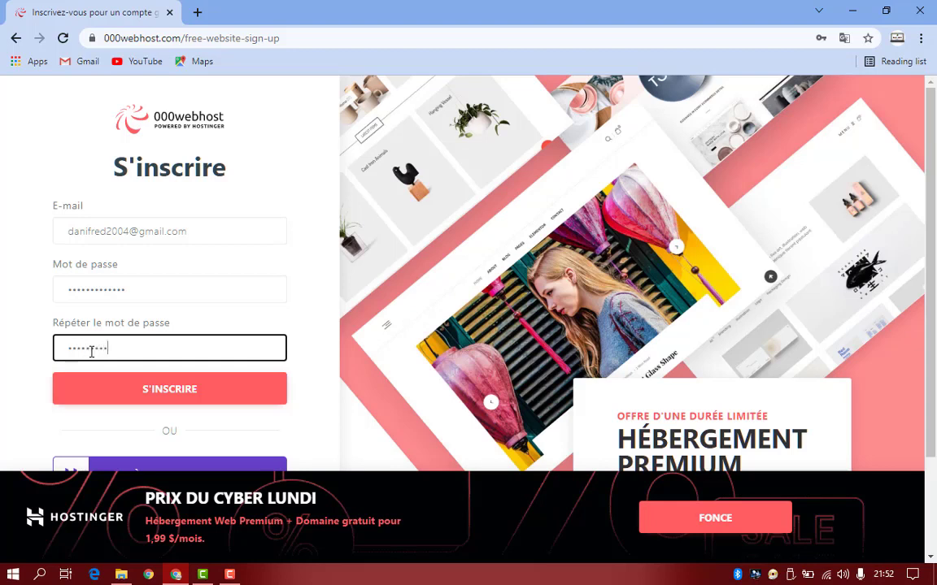
pyautogui.click(144, 397)
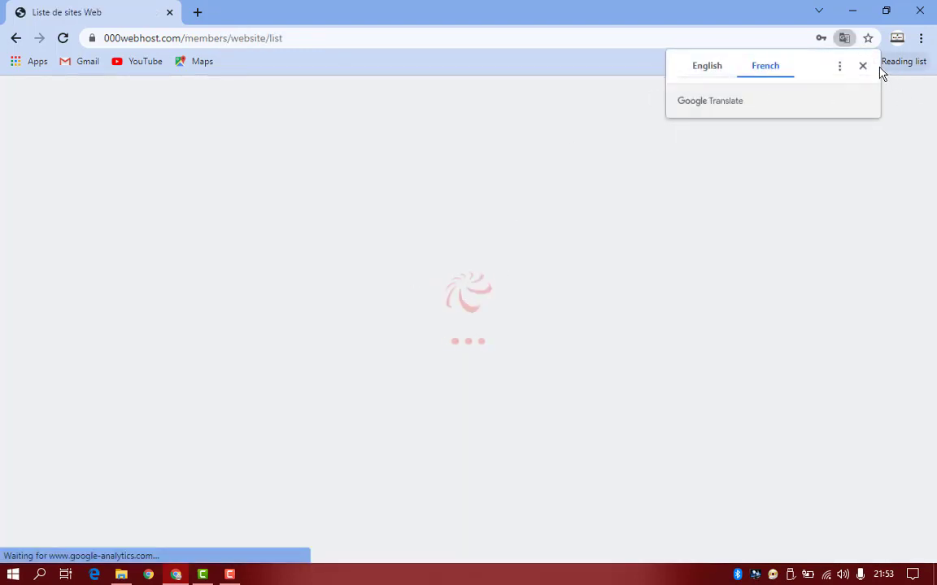
# Dismiss the translation offer and the Save password bubble while the welcome page loads.
pyautogui.click(863, 67)
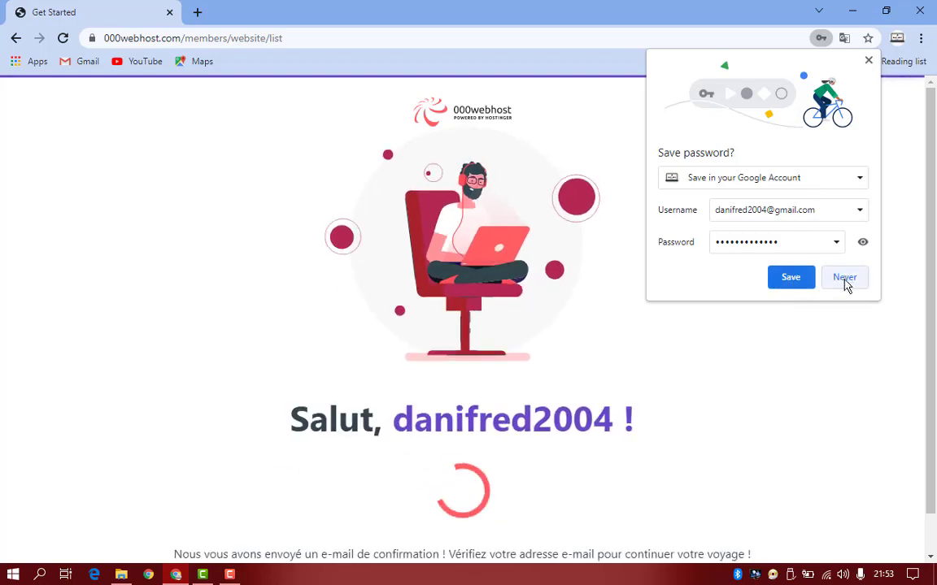
pyautogui.click(870, 62)
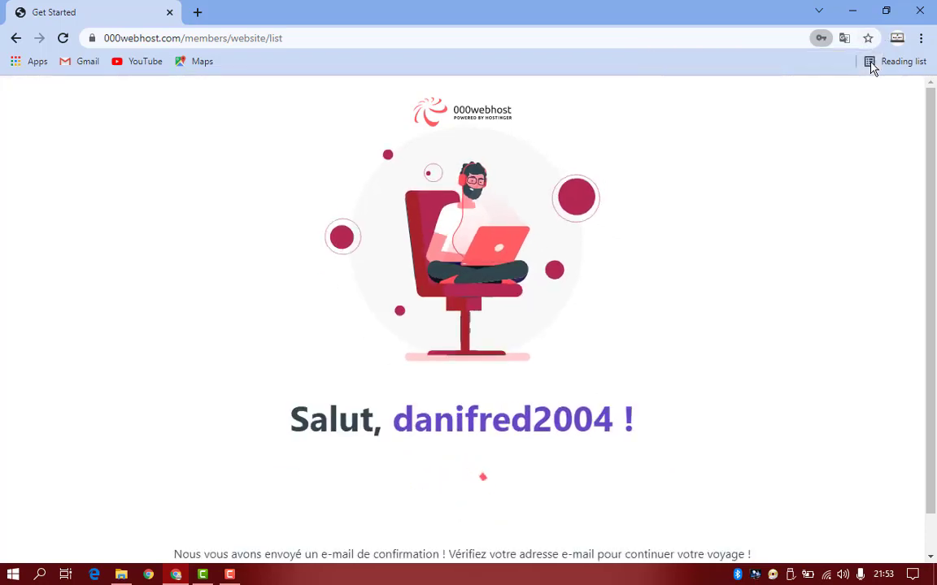
pyautogui.scroll(-1, 931, 120)
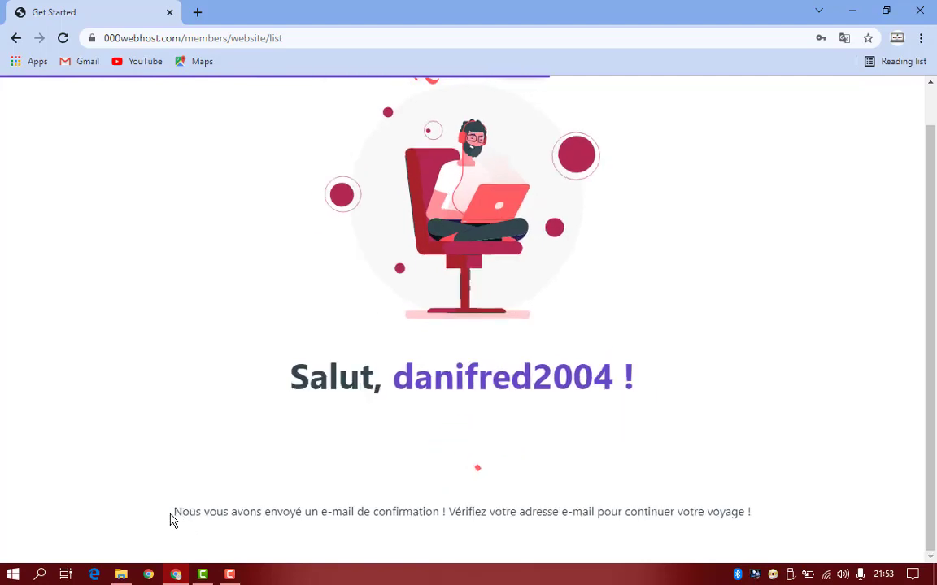
pyautogui.moveTo(174, 514); pyautogui.dragTo(225, 518)
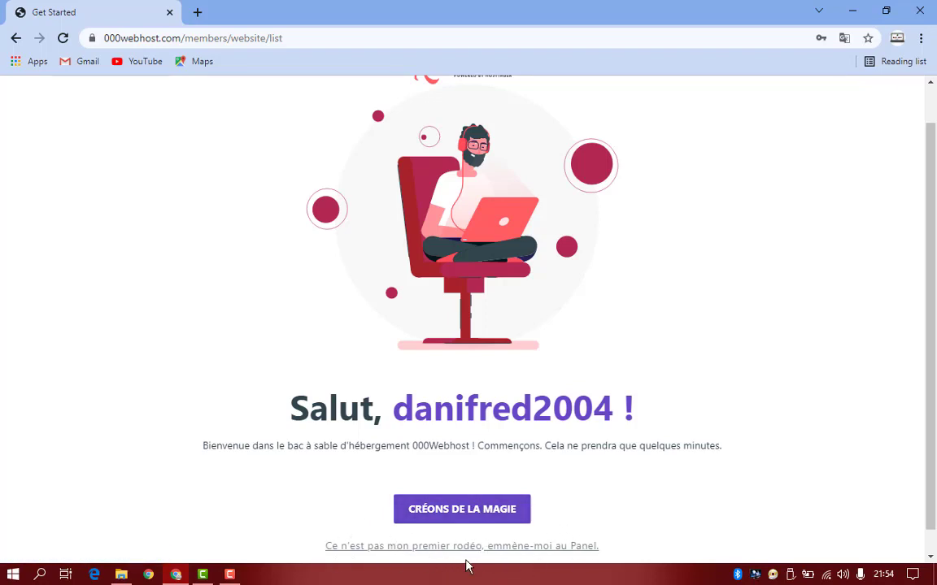
# Start creating a new website and select the 'Autre' purpose card.
pyautogui.click(435, 525)
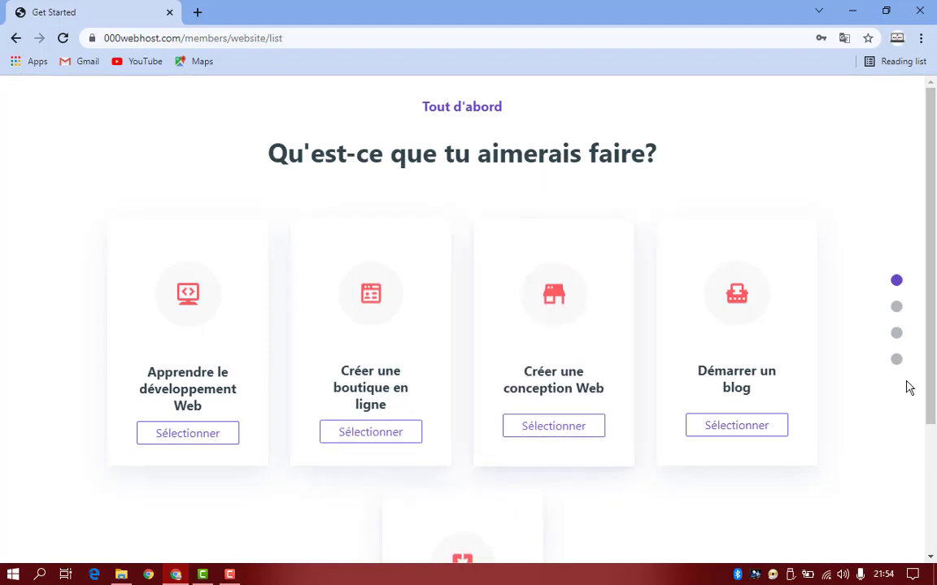
pyautogui.moveTo(933, 304); pyautogui.dragTo(933, 488)
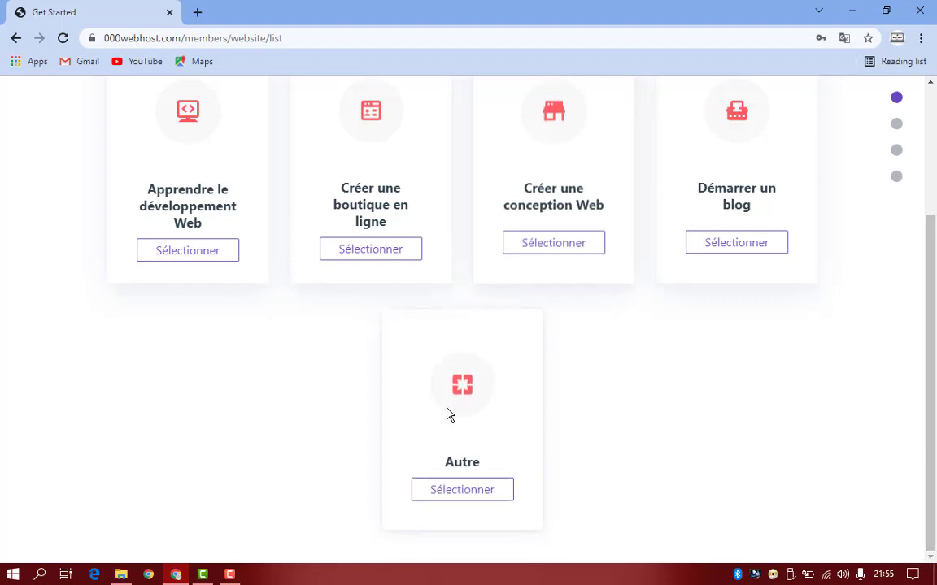
pyautogui.click(458, 493)
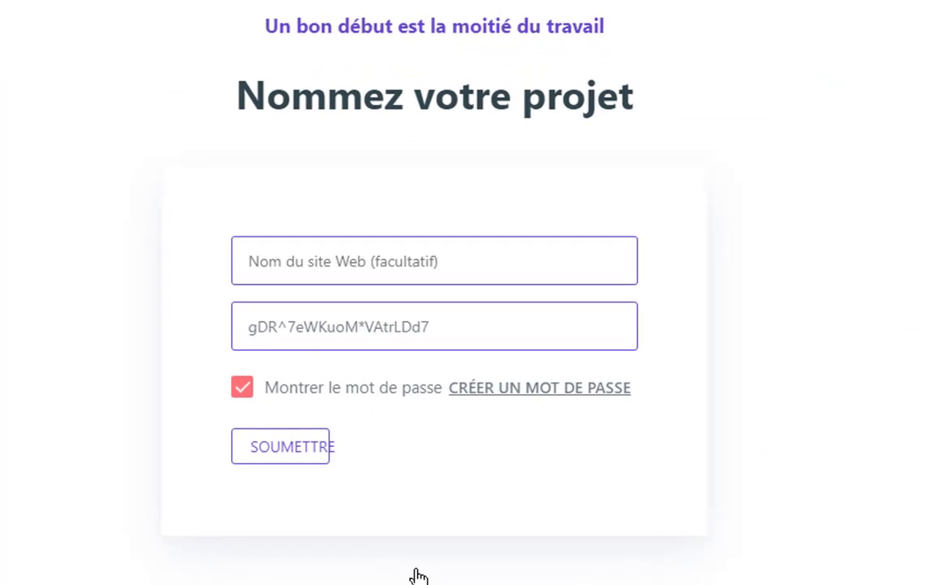
# Name the project 'monsite-blog' and replace the generated password with your own, hidden.
pyautogui.click(392, 275)
pyautogui.write('monsite')
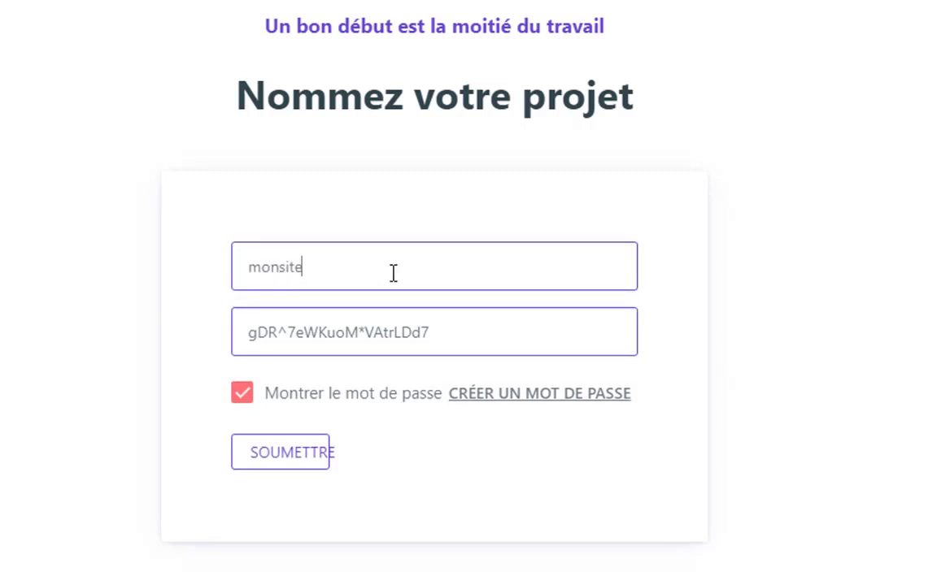
pyautogui.write('-blog')
pyautogui.click(477, 335)
pyautogui.hotkey('ctrl', 'a')
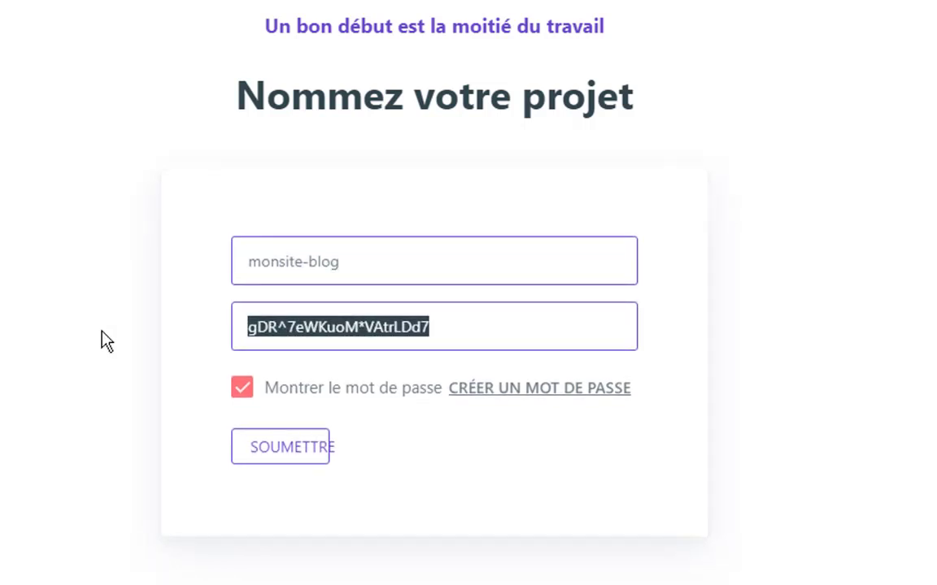
pyautogui.click(243, 392)
pyautogui.click(372, 337)
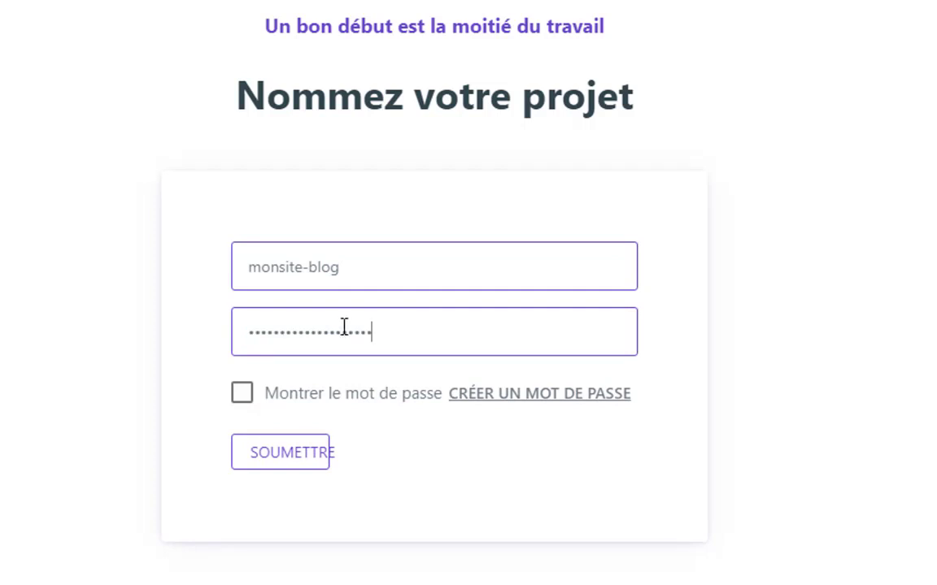
pyautogui.hotkey('ctrl', 'a')
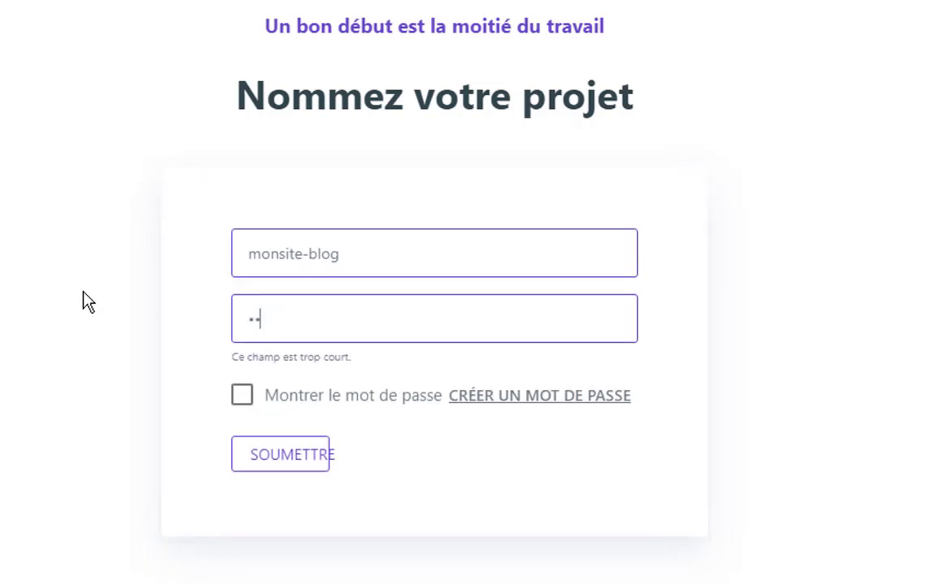
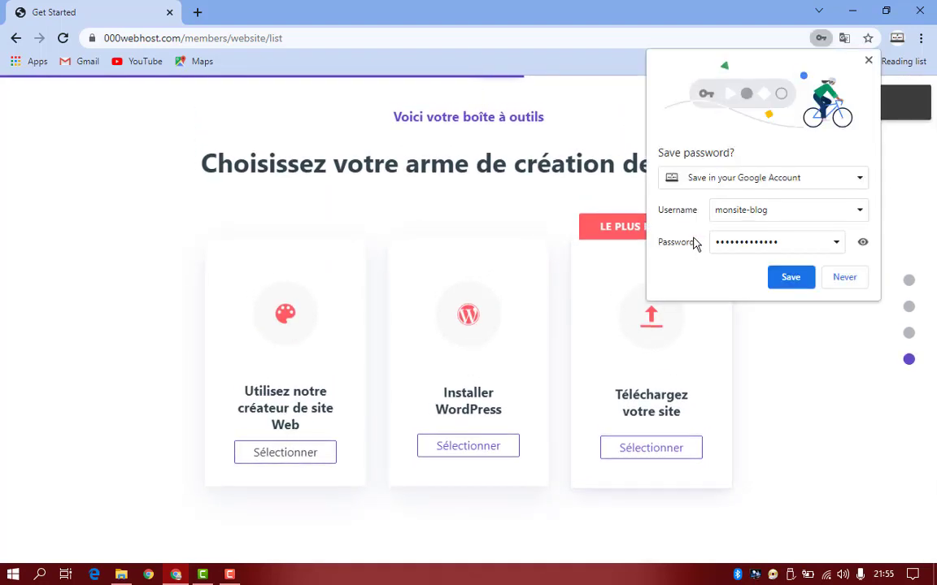
# Close Chrome's Save password popup to reveal the three site-building choices.
pyautogui.click(869, 62)
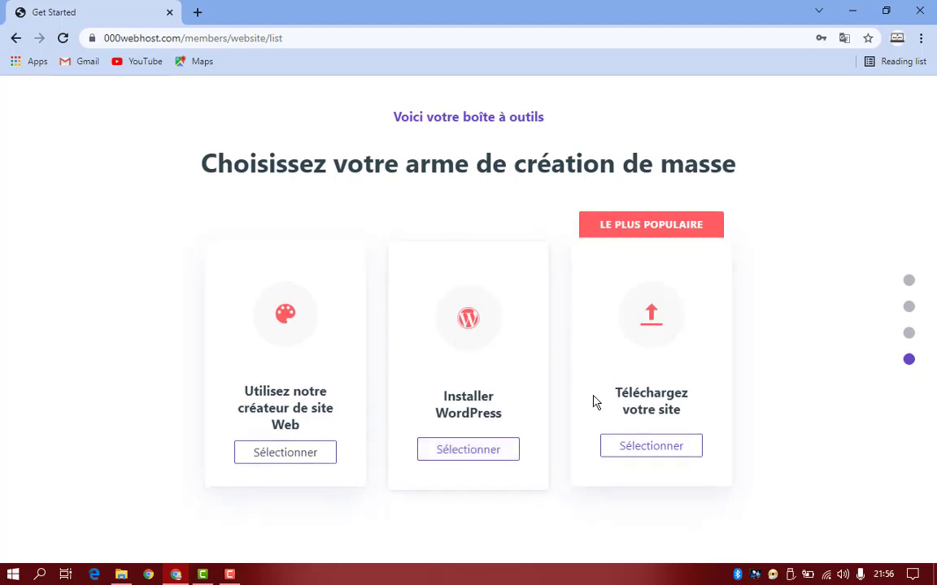
# Choose 'Téléchargez votre site', then open index.html from Desktop > html code test project.
pyautogui.click(642, 453)
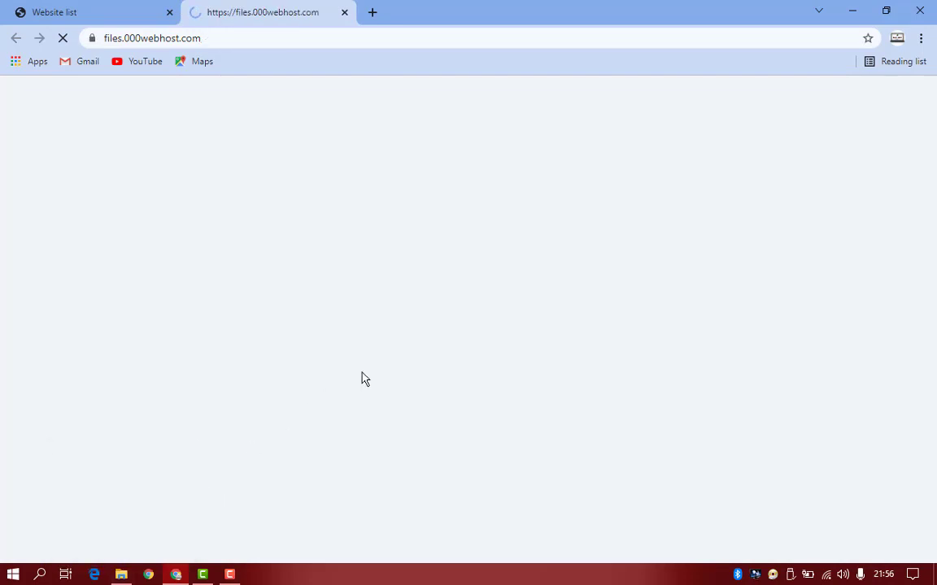
pyautogui.press('super+e')
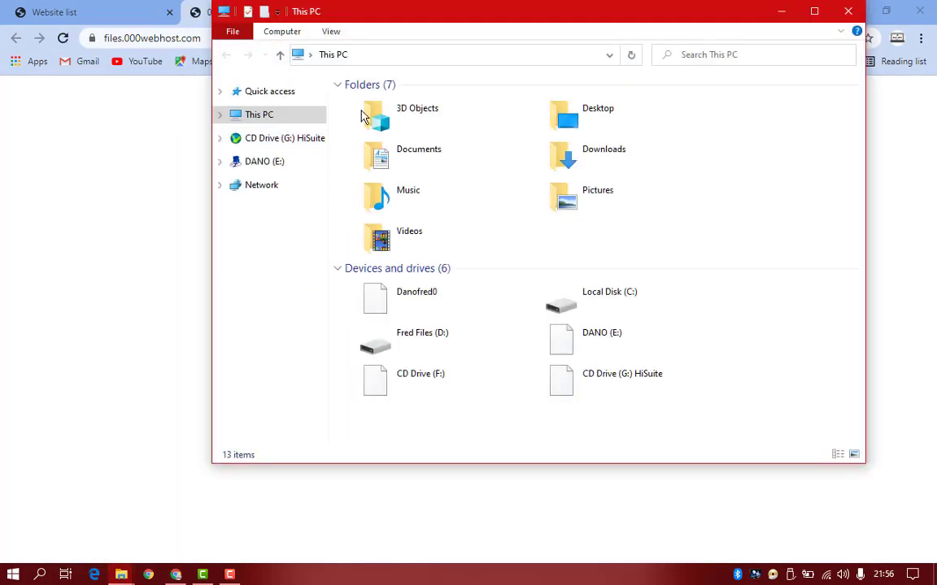
pyautogui.doubleClick(582, 126)
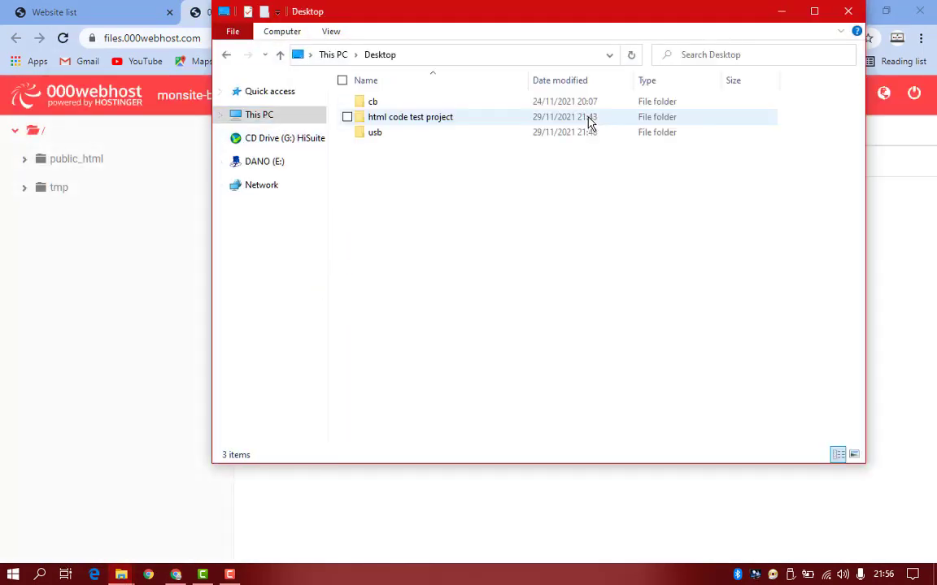
pyautogui.click(437, 121)
pyautogui.doubleClick(438, 119)
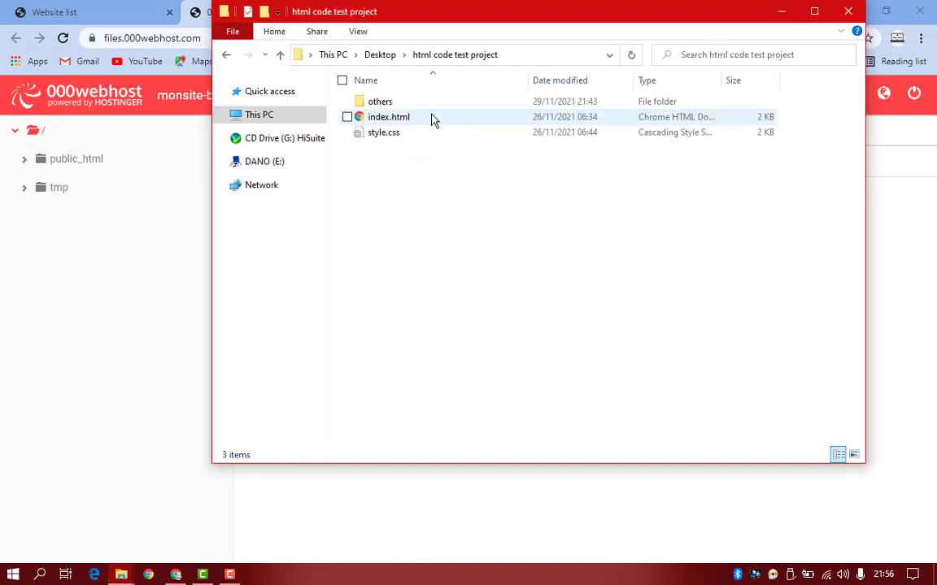
pyautogui.click(396, 122)
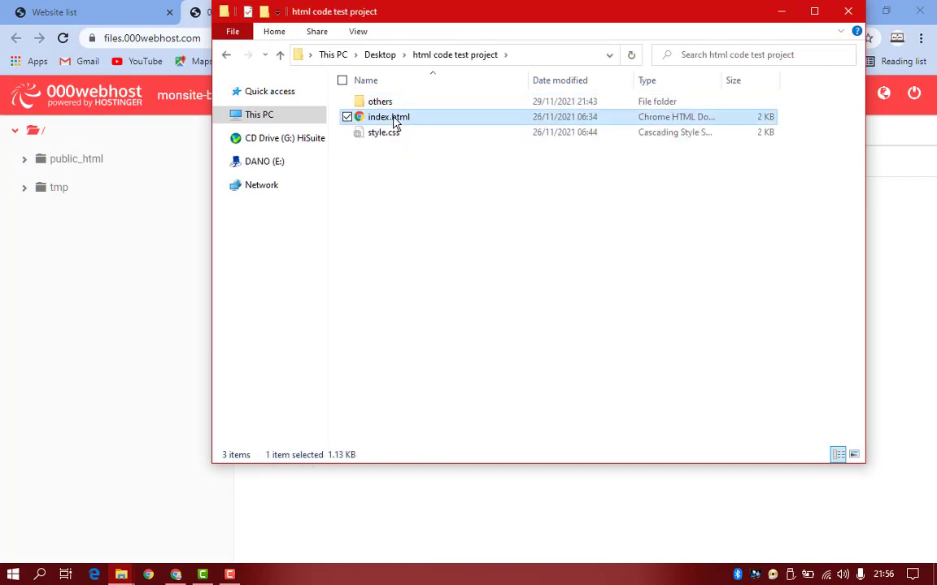
pyautogui.doubleClick(396, 122)
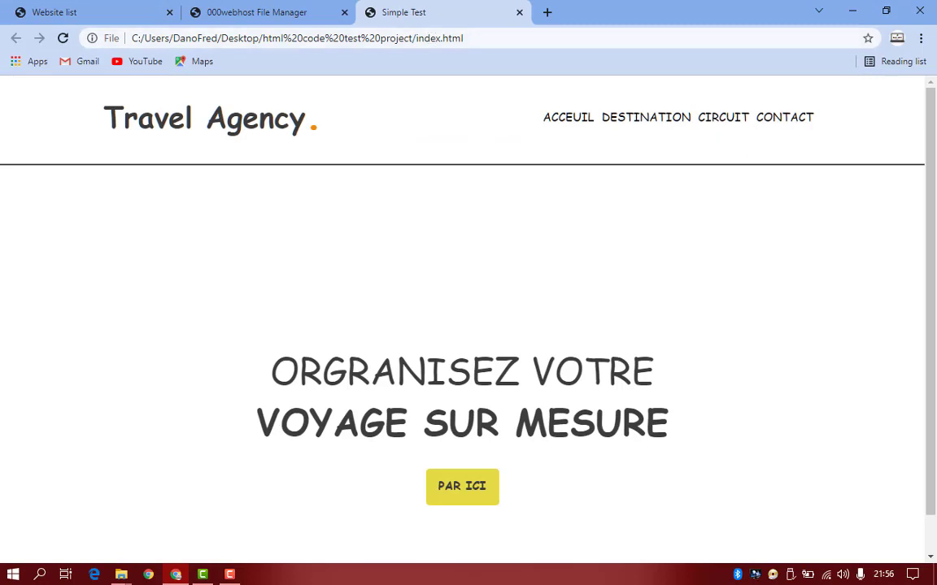
# Copy the annex folder from others into the html code test project folder.
pyautogui.scroll(-1, 915, 119)
pyautogui.scroll(1, 914, 119)
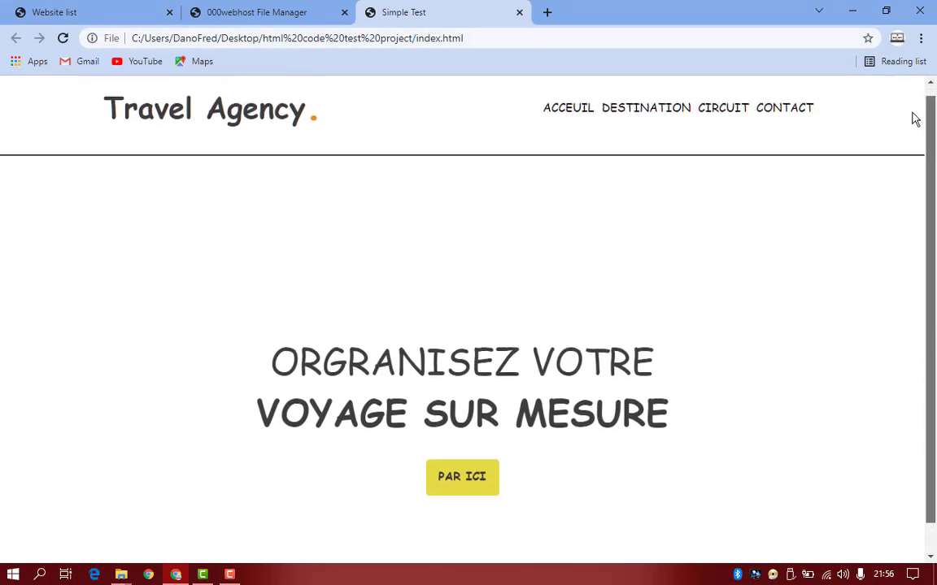
pyautogui.scroll(-1, 911, 134)
pyautogui.scroll(1, 914, 153)
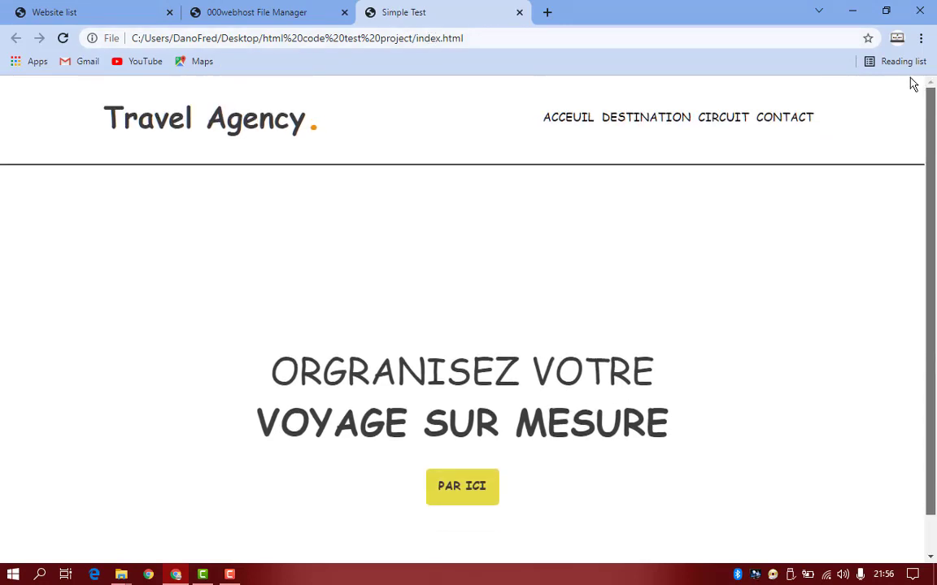
pyautogui.scroll(-1, 915, 130)
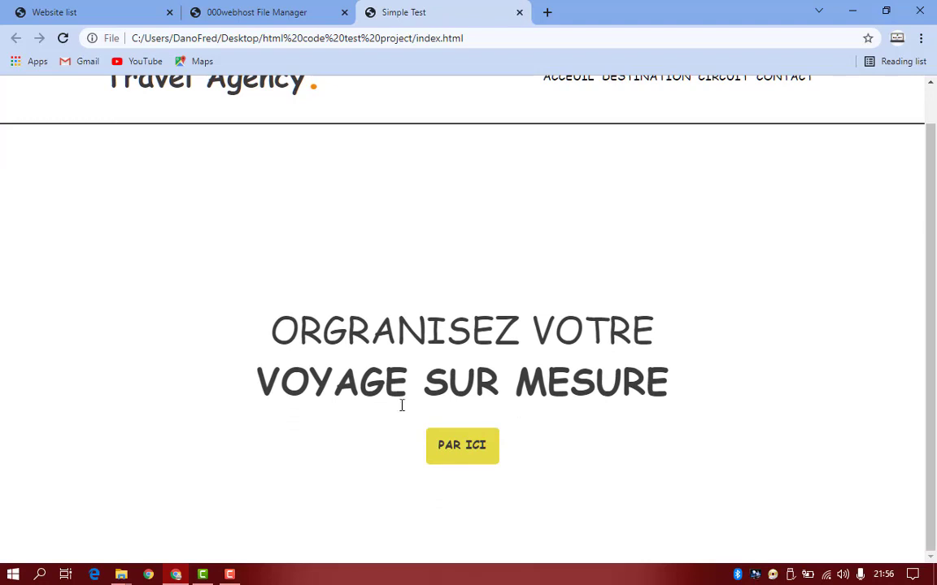
pyautogui.moveTo(121, 575)
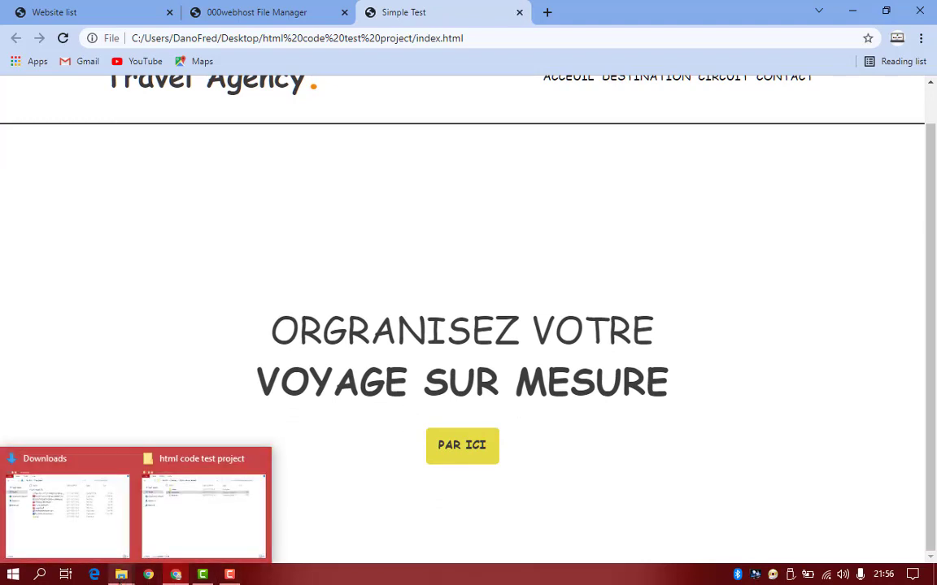
pyautogui.click(178, 537)
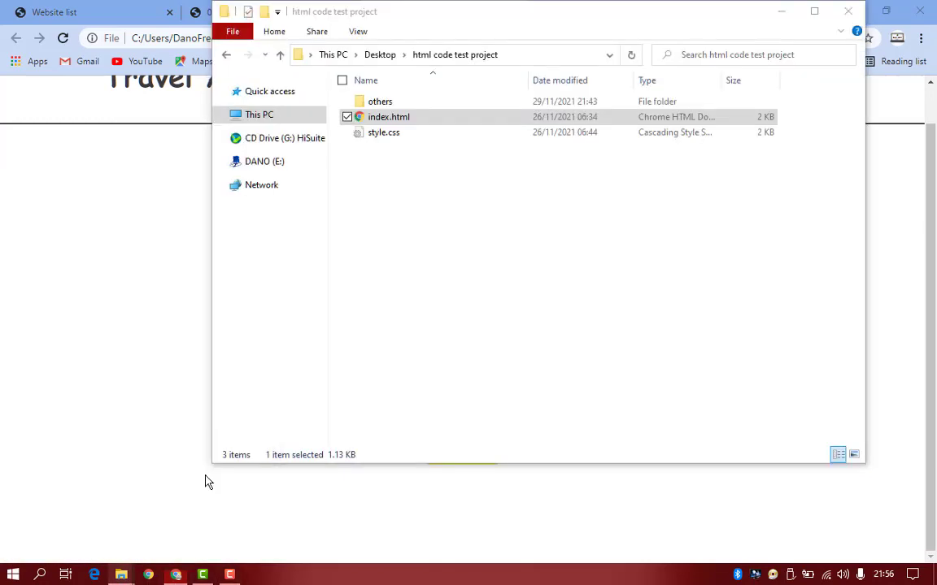
pyautogui.doubleClick(380, 103)
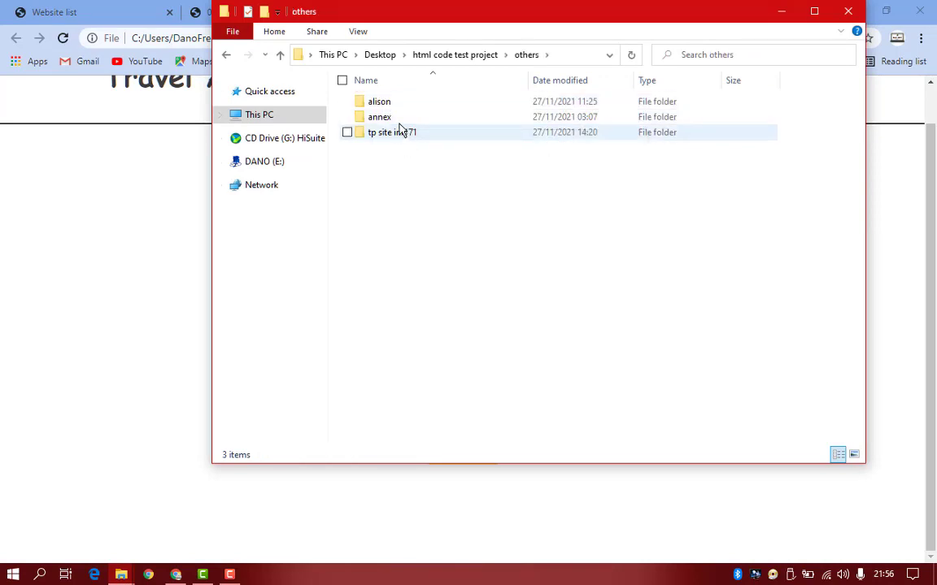
pyautogui.click(393, 119)
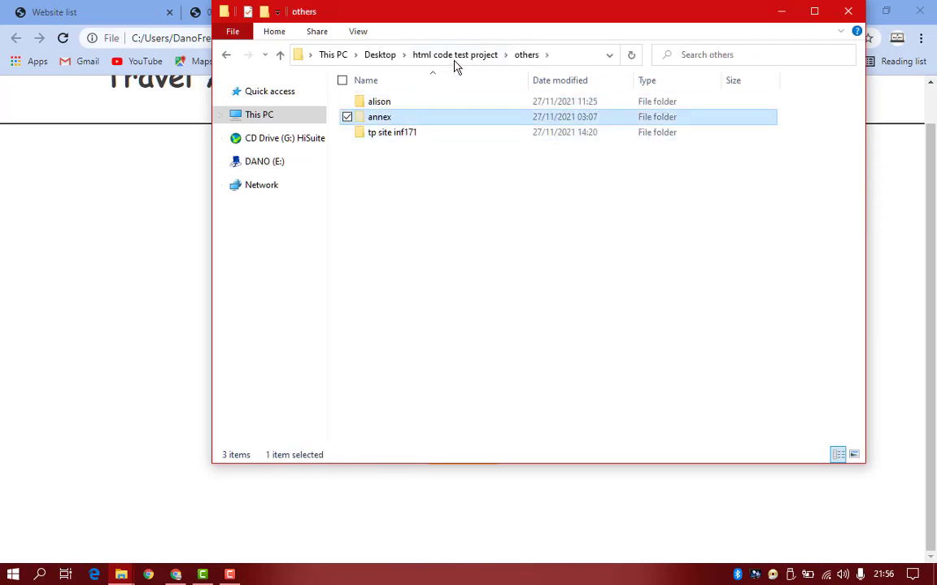
pyautogui.click(451, 56)
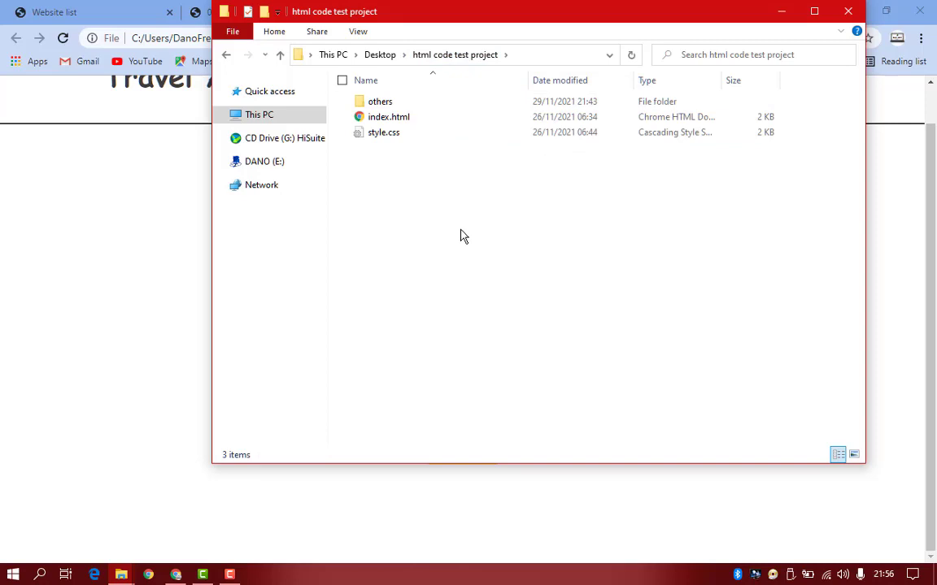
pyautogui.hotkey('ctrl', 'v')
# Reload the Travel Agency preview to show its beach background, then close that tab.
pyautogui.click(56, 282)
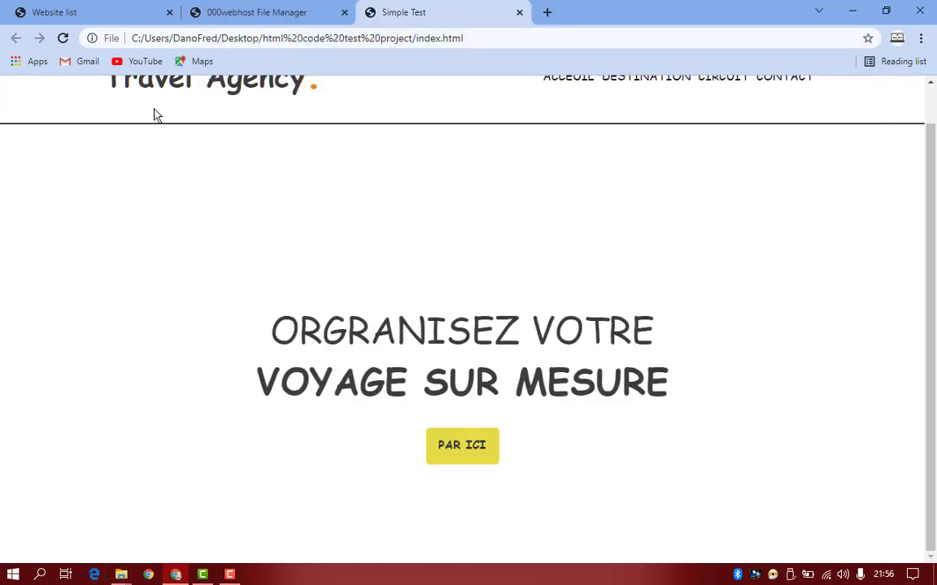
pyautogui.press('F5')
pyautogui.moveTo(932, 164)
pyautogui.mouseDown()
pyautogui.moveTo(927, 83)
pyautogui.moveTo(931, 183)
pyautogui.mouseUp()
pyautogui.scroll(2, 899, 203)
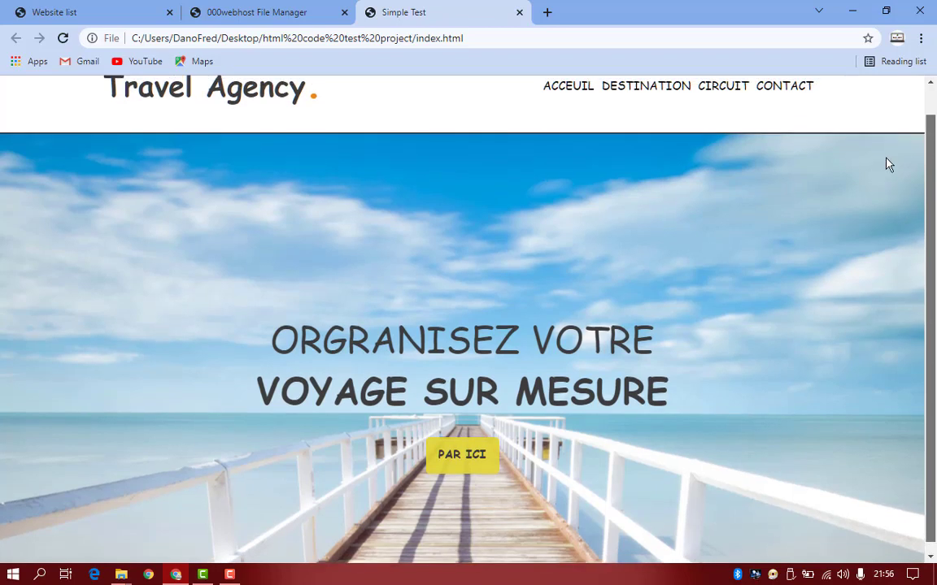
pyautogui.click(519, 13)
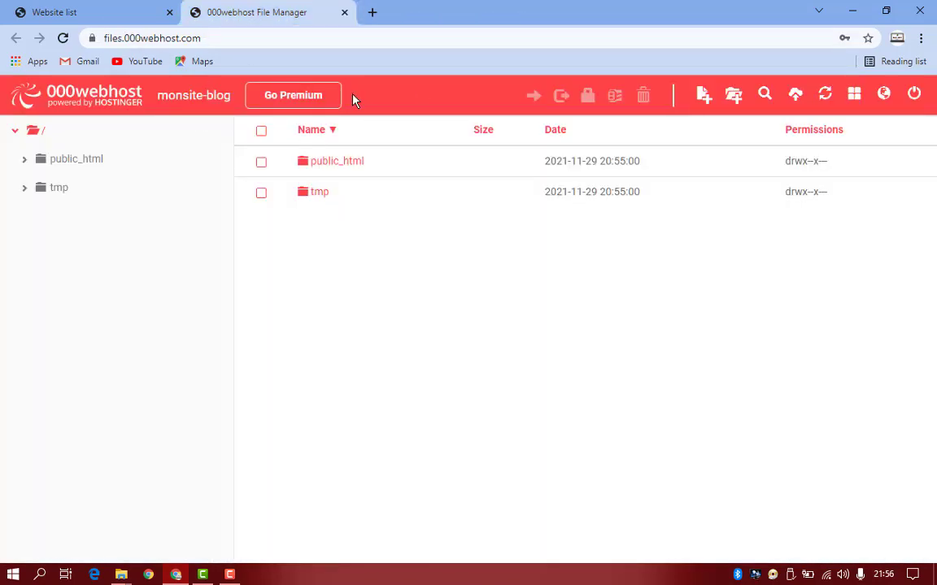
pyautogui.click(75, 13)
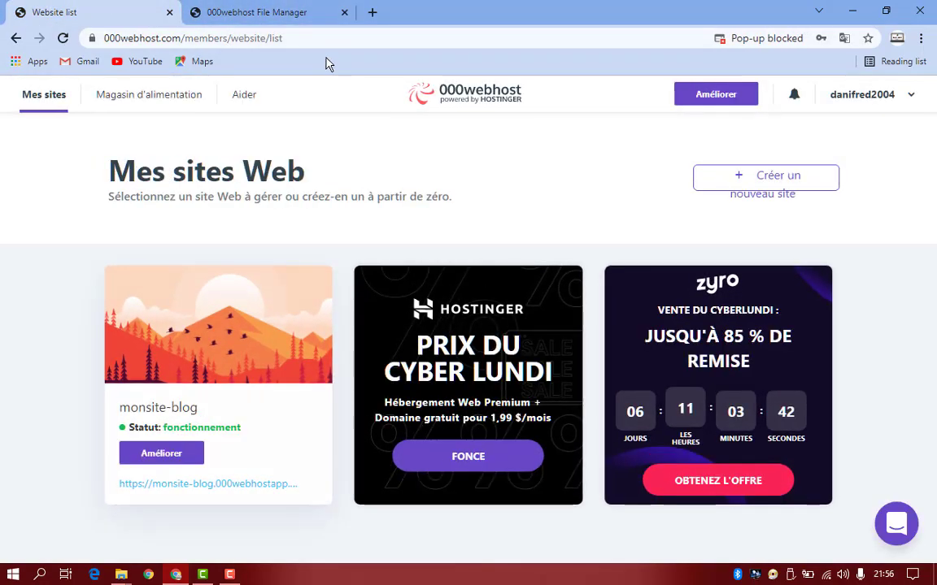
pyautogui.click(273, 14)
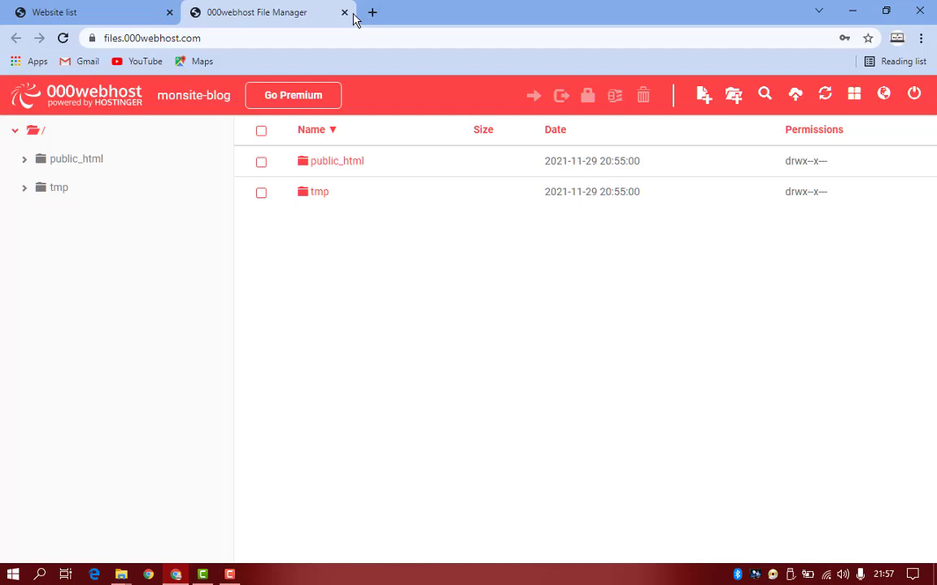
pyautogui.click(345, 12)
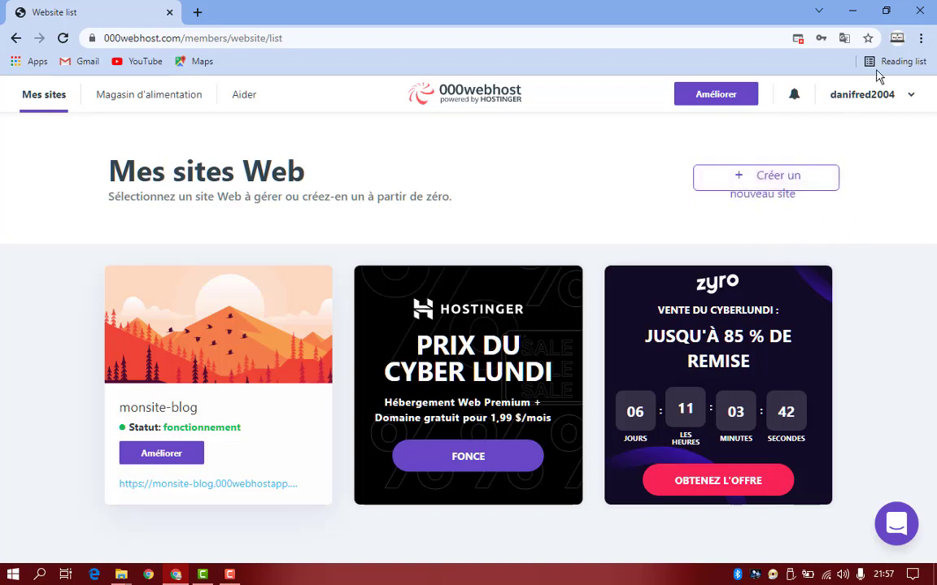
pyautogui.click(906, 97)
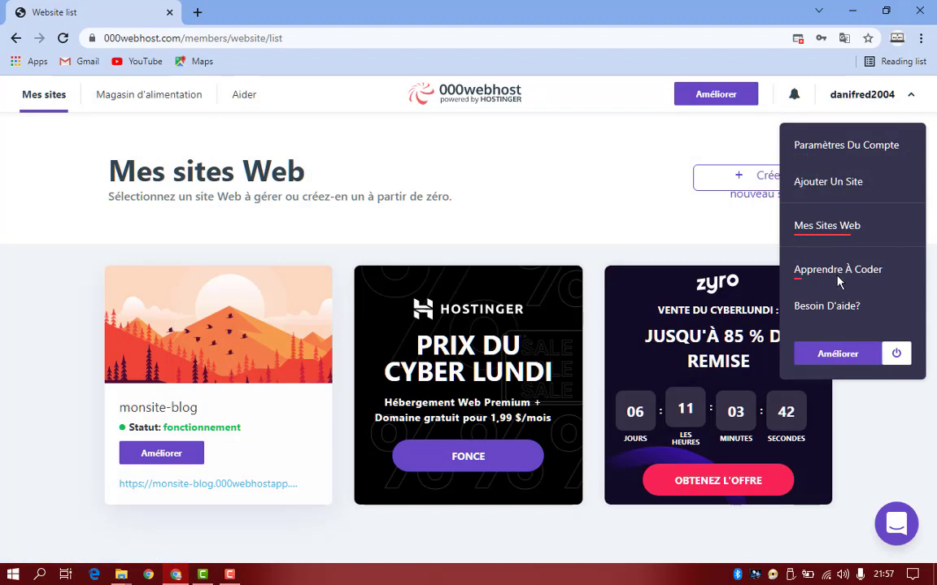
pyautogui.click(555, 153)
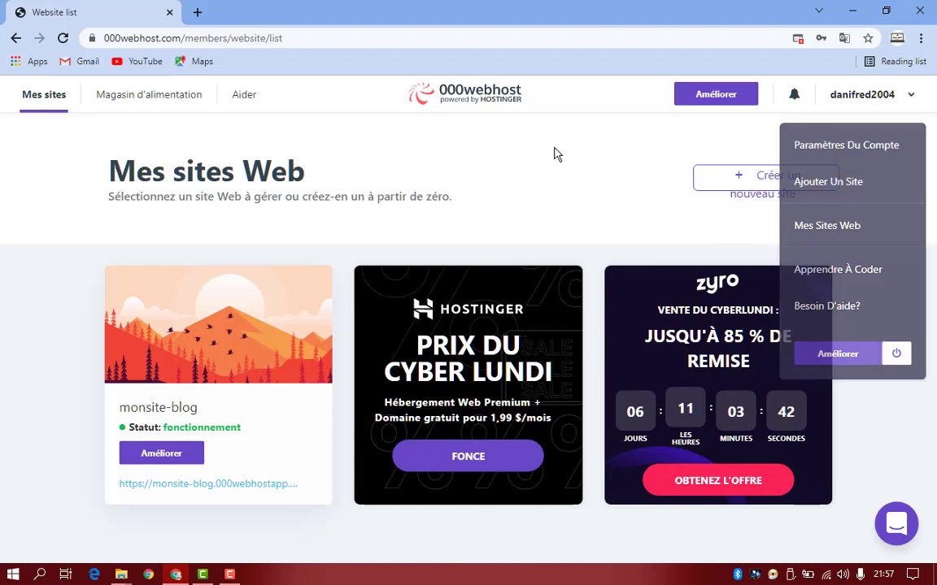
pyautogui.moveTo(159, 447)
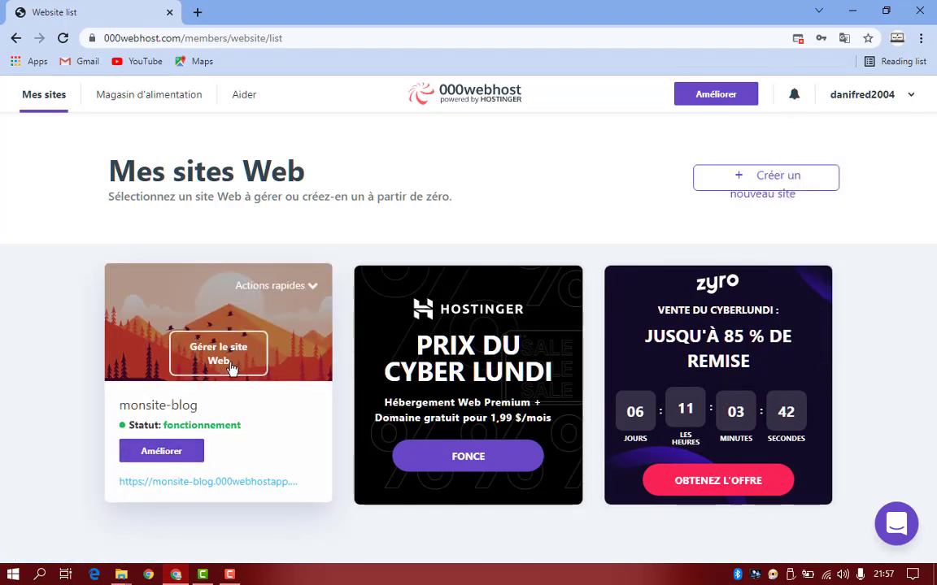
# Open 'Gérer le site Web' for monsite-blog and look over its Zyro, WordPress and upload options.
pyautogui.click(227, 361)
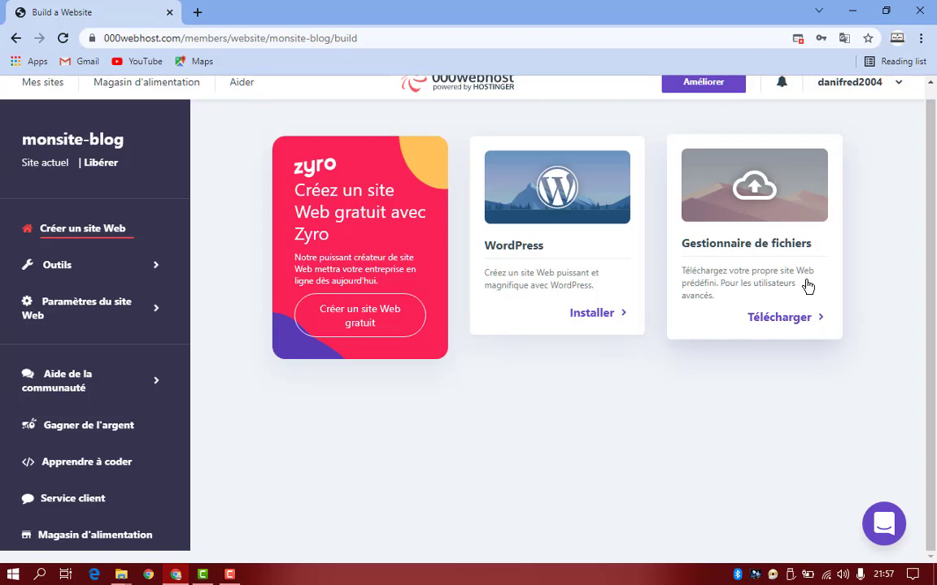
pyautogui.scroll(1, 901, 198)
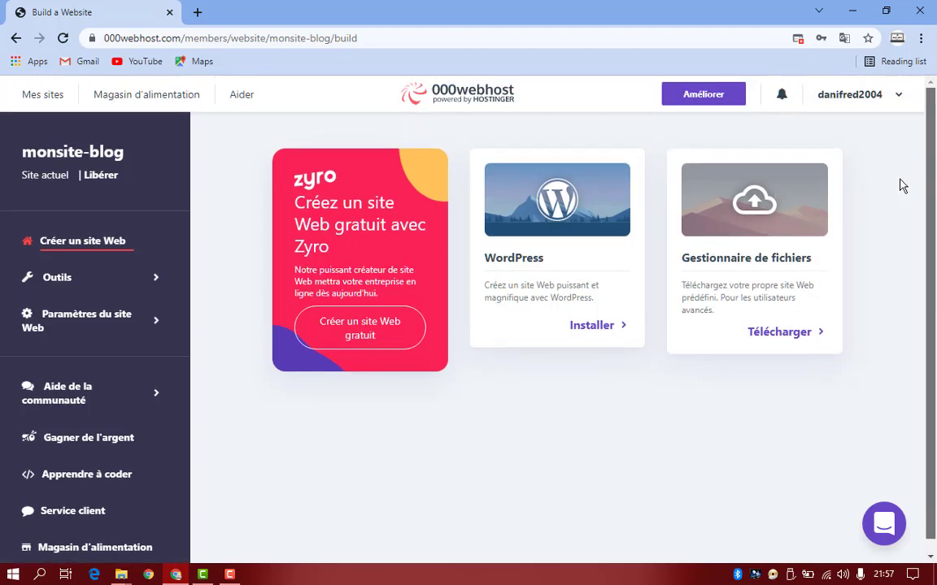
pyautogui.scroll(-1, 915, 301)
pyautogui.scroll(1, 903, 244)
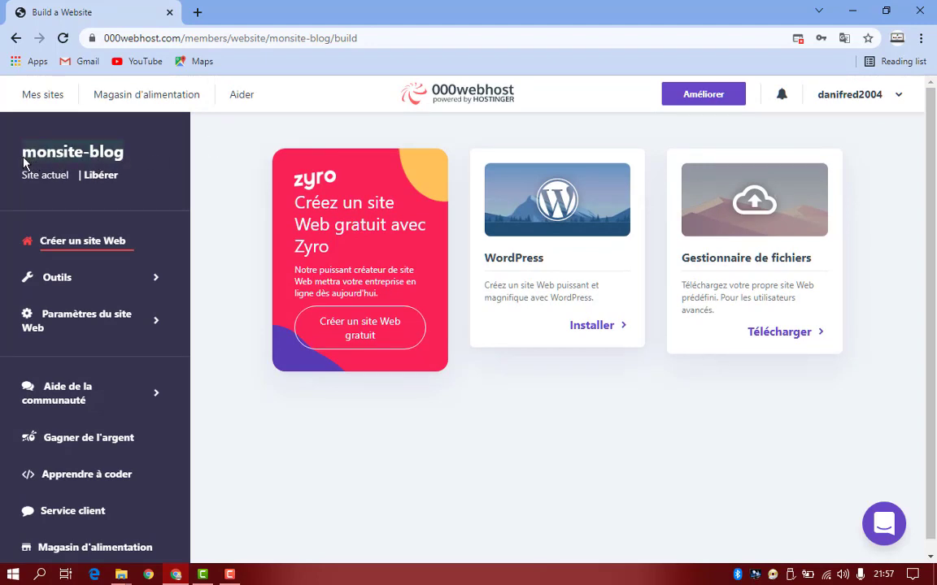
# Load monsite-blog.000webhostapp.com in a new tab, dismiss Translate, and return to the Build a Website tab.
pyautogui.click(198, 12)
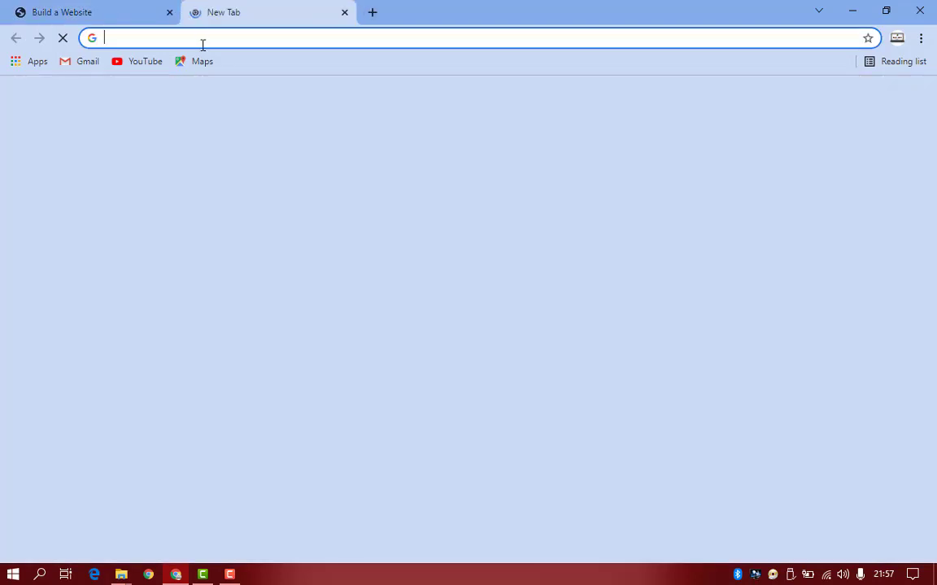
pyautogui.click(199, 41)
pyautogui.write('mon')
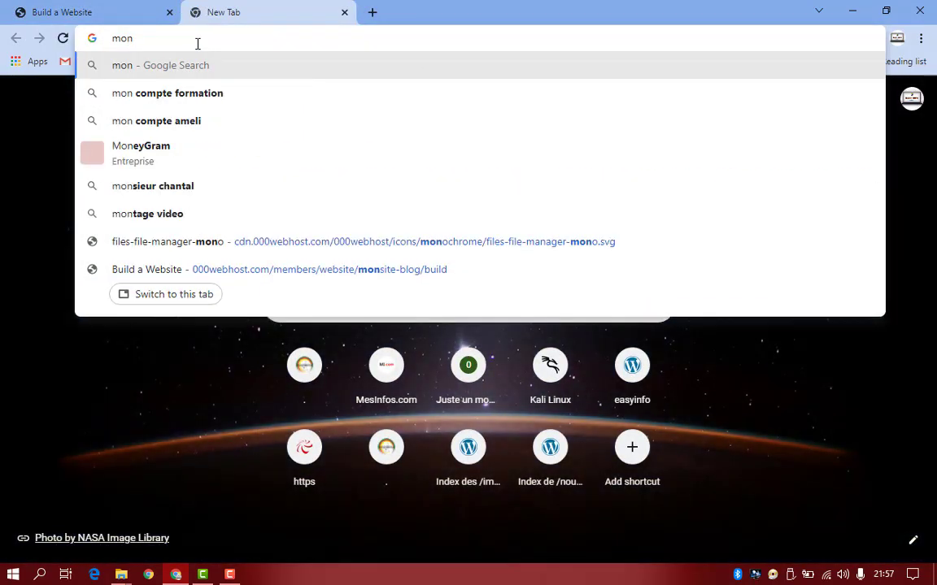
pyautogui.write('site-bl')
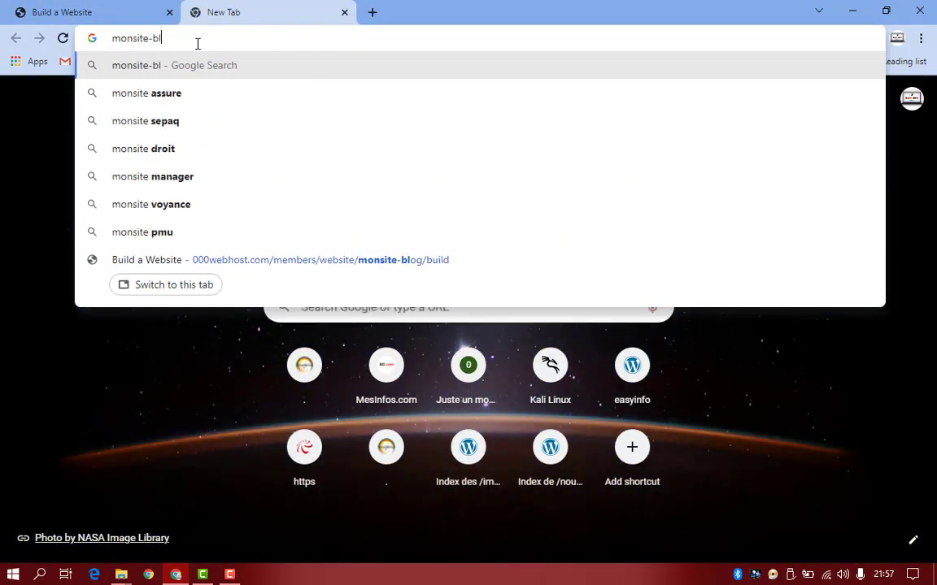
pyautogui.write('og.')
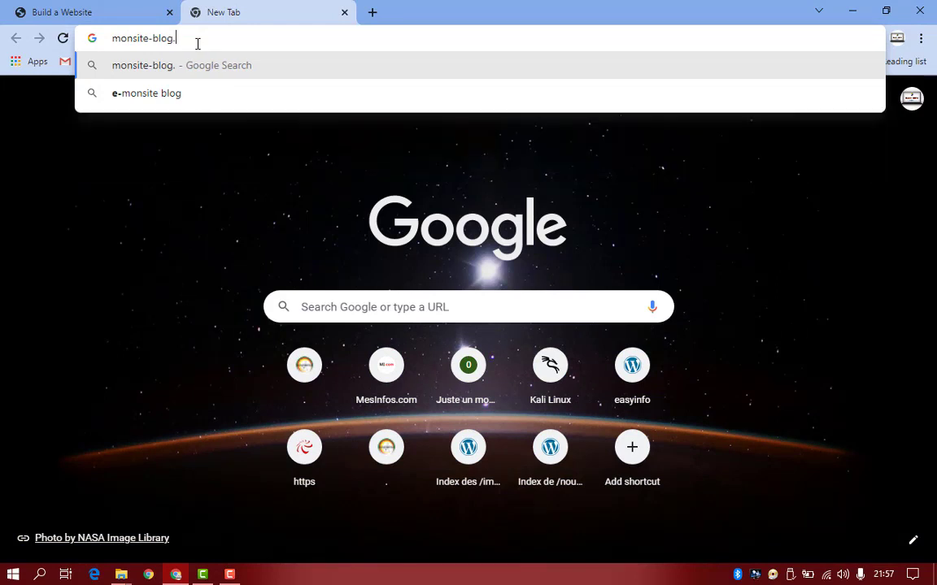
pyautogui.write('000w')
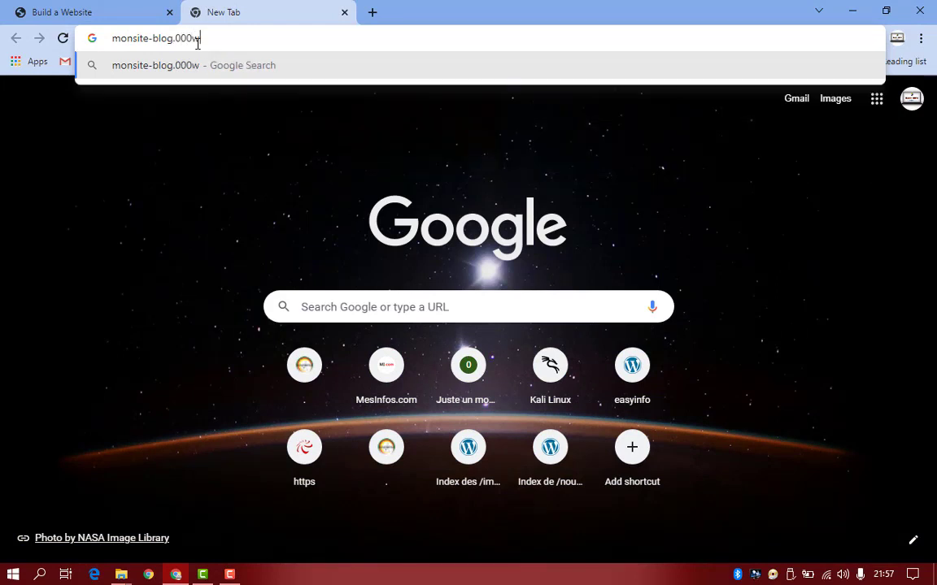
pyautogui.write('ebhostapp')
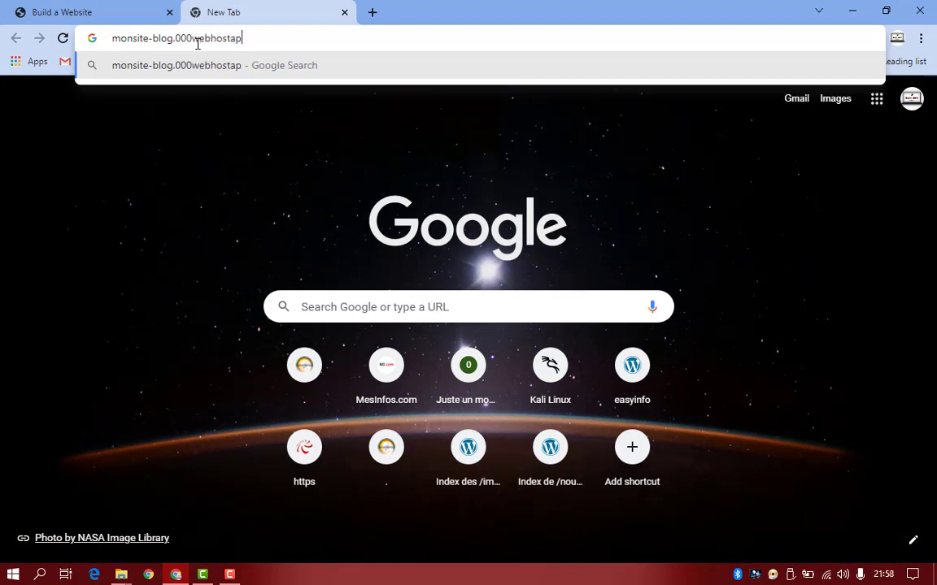
pyautogui.write('.com')
pyautogui.press('Return')
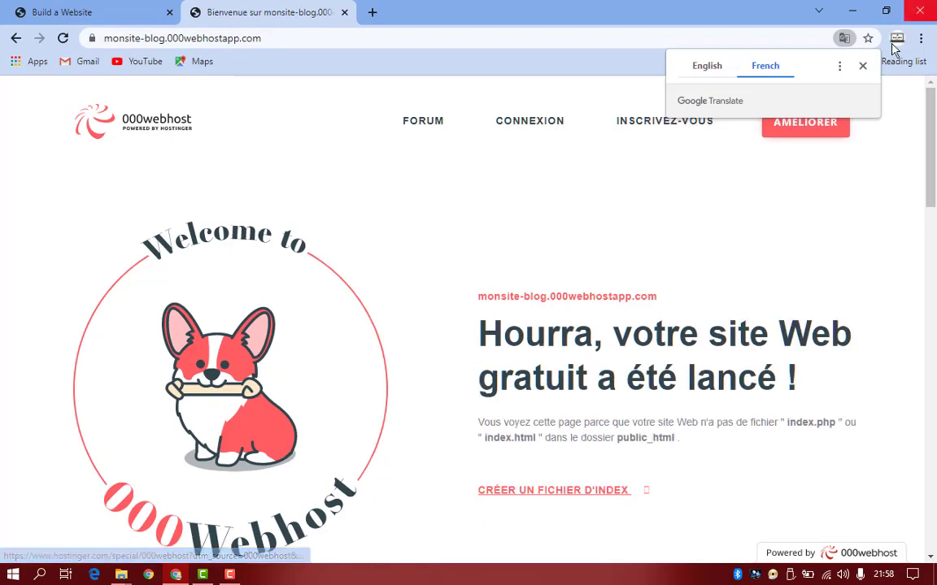
pyautogui.click(863, 66)
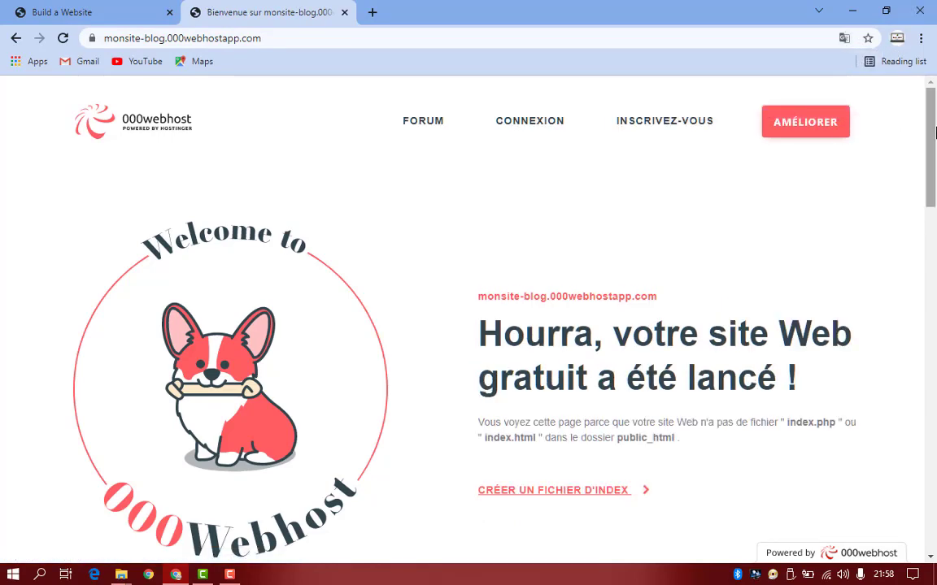
pyautogui.scroll(-6, 468, 325)
pyautogui.scroll(-10, 912, 234)
pyautogui.scroll(20, 911, 234)
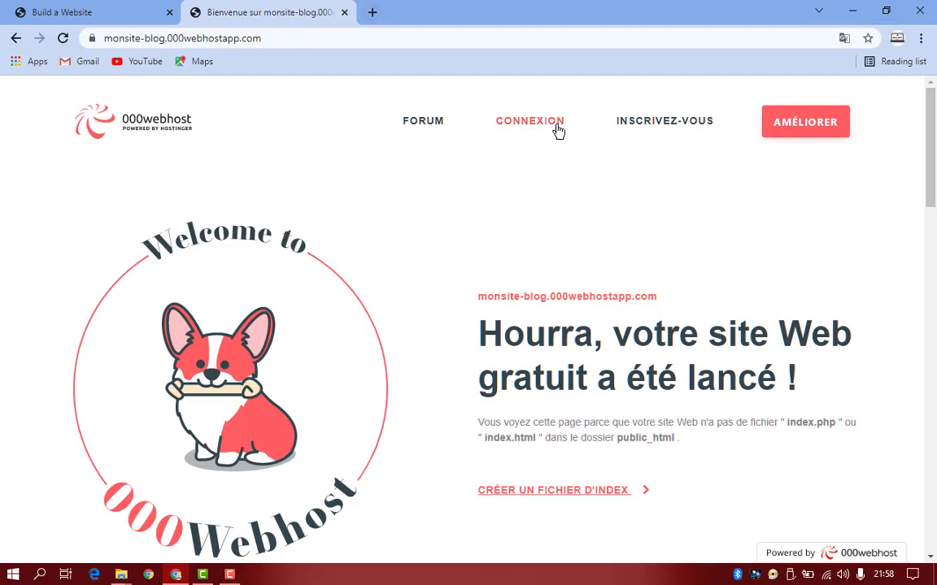
pyautogui.click(70, 7)
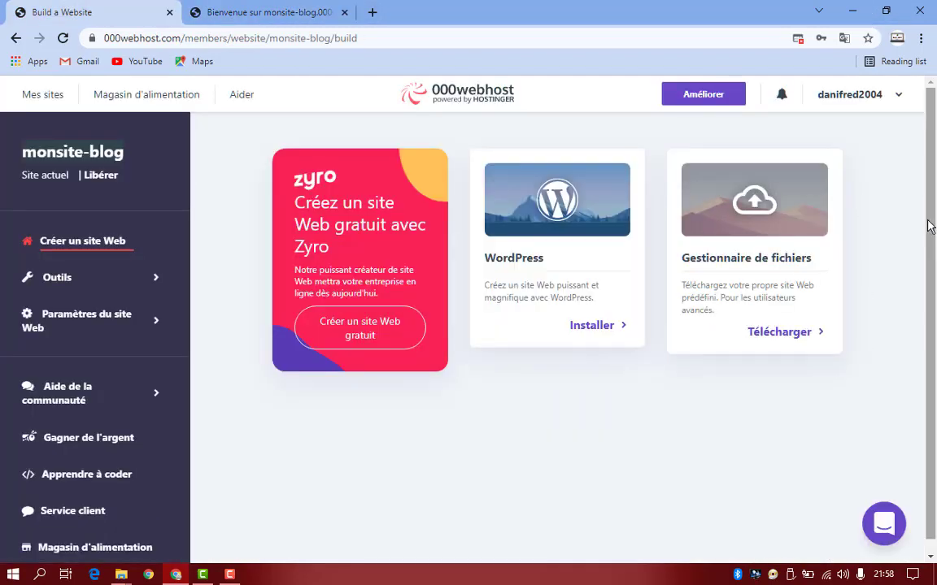
# Launch the Gestionnaire de fichiers file manager and enter the public_html folder.
pyautogui.scroll(-1, 927, 225)
pyautogui.scroll(1, 919, 230)
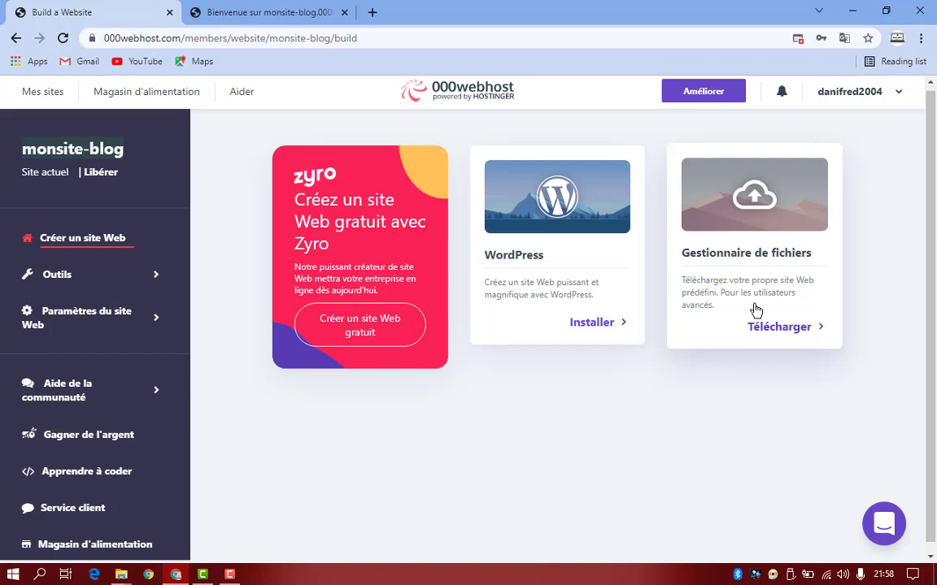
pyautogui.click(788, 335)
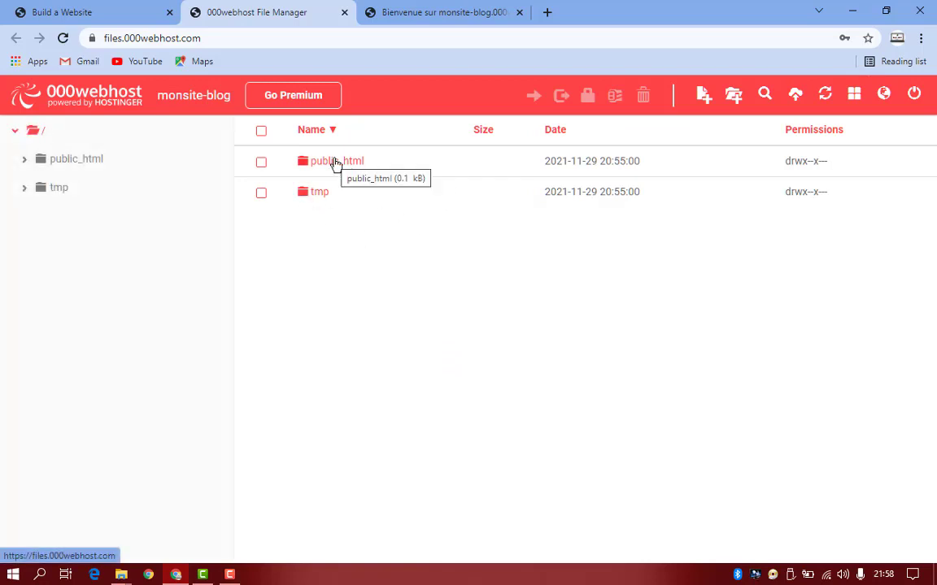
pyautogui.doubleClick(336, 163)
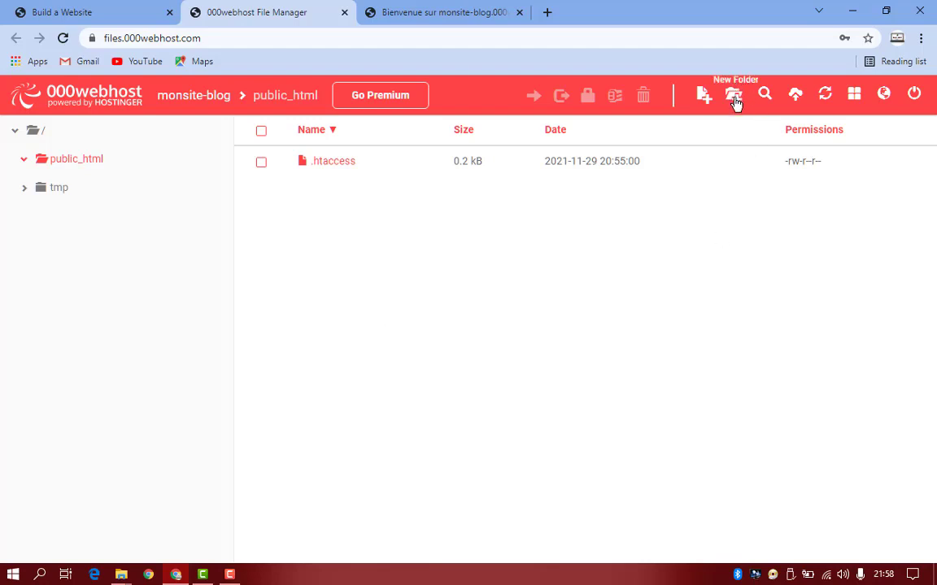
# Upload index.html and style.css from Desktop > html code test project into public_html.
pyautogui.click(796, 98)
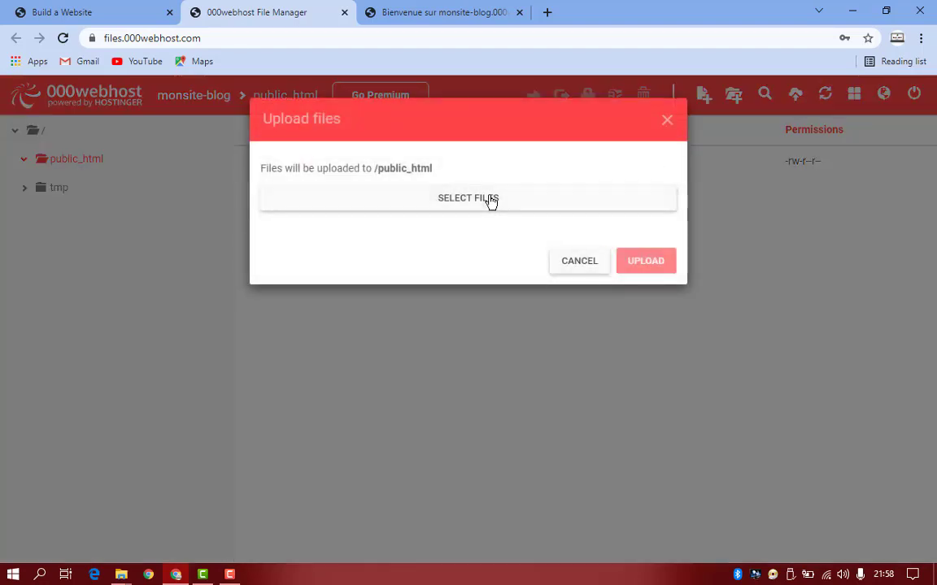
pyautogui.click(490, 200)
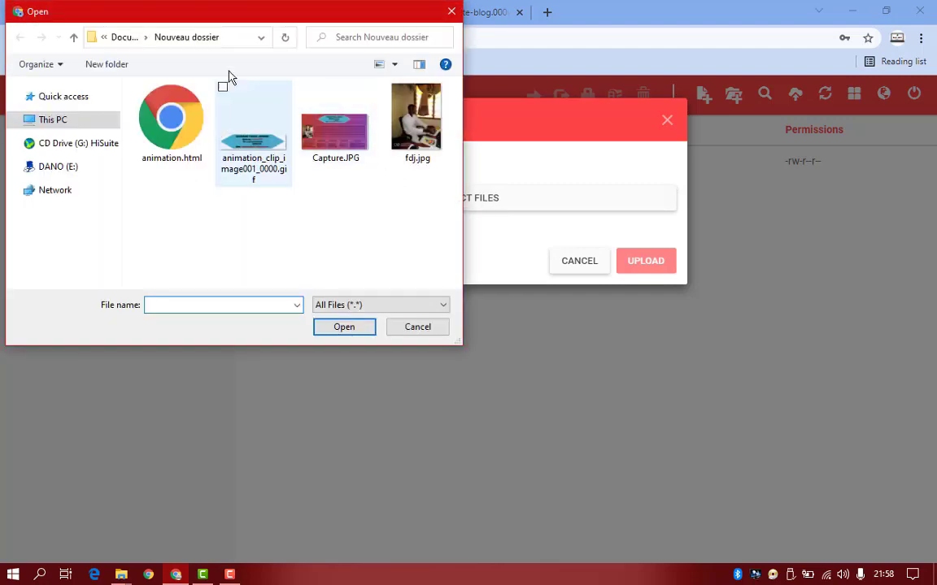
pyautogui.click(69, 119)
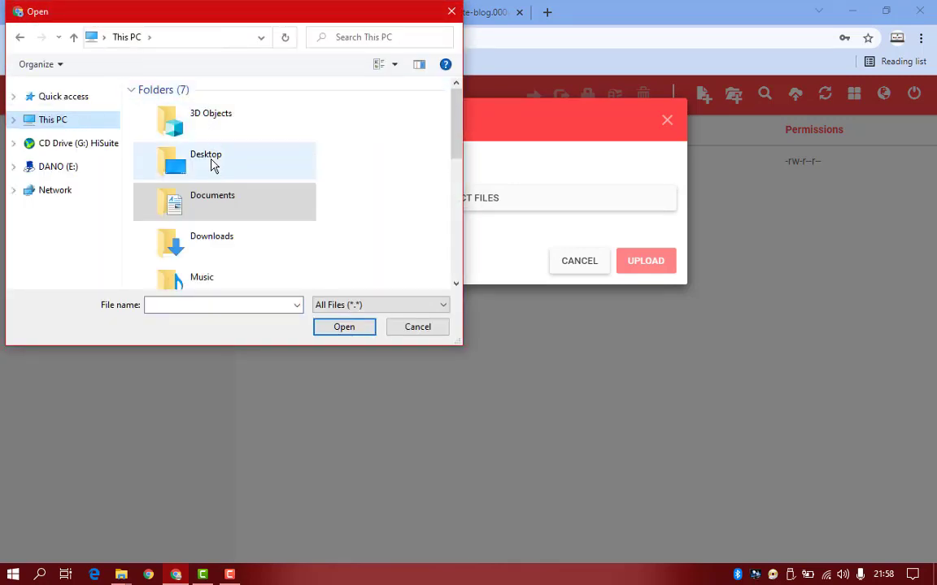
pyautogui.doubleClick(211, 164)
pyautogui.doubleClick(195, 123)
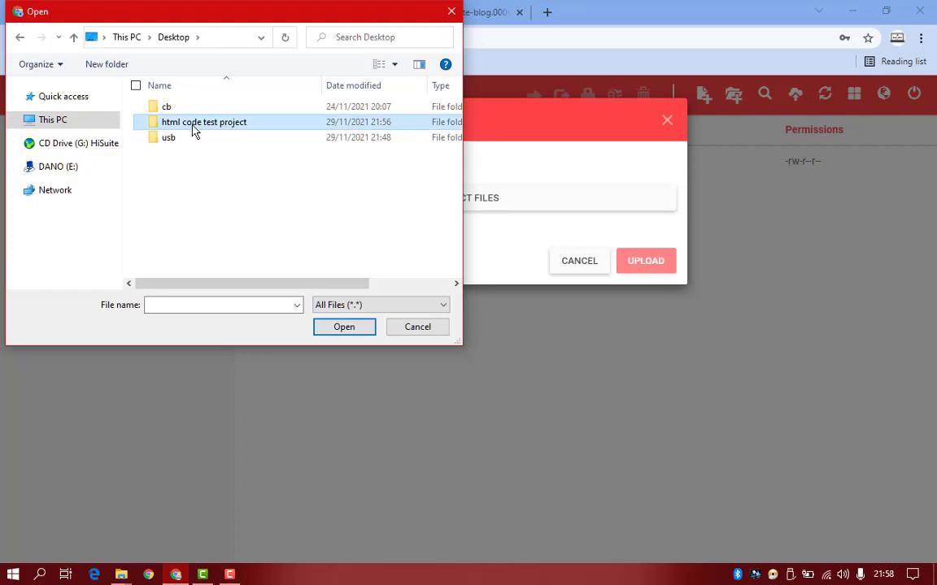
pyautogui.moveTo(203, 167); pyautogui.dragTo(192, 136)
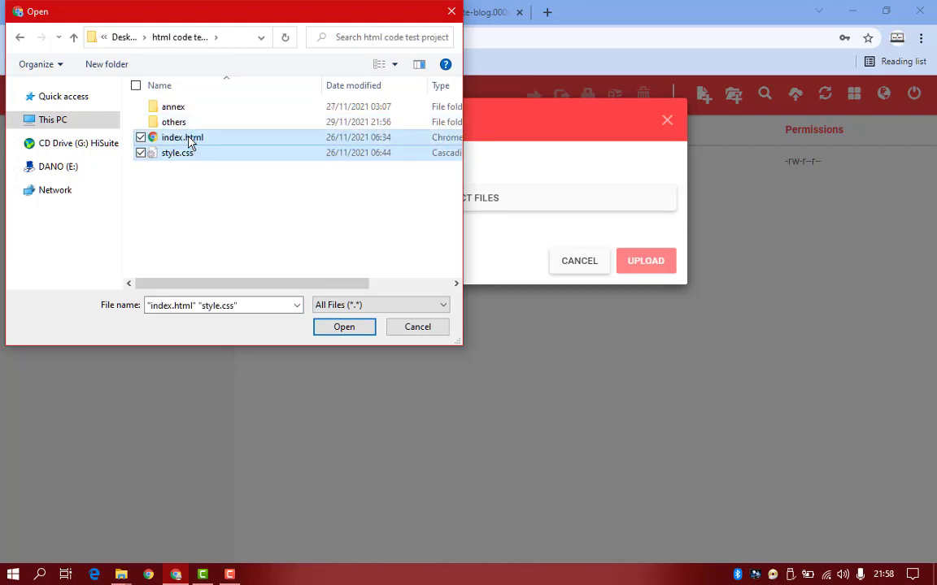
pyautogui.click(341, 330)
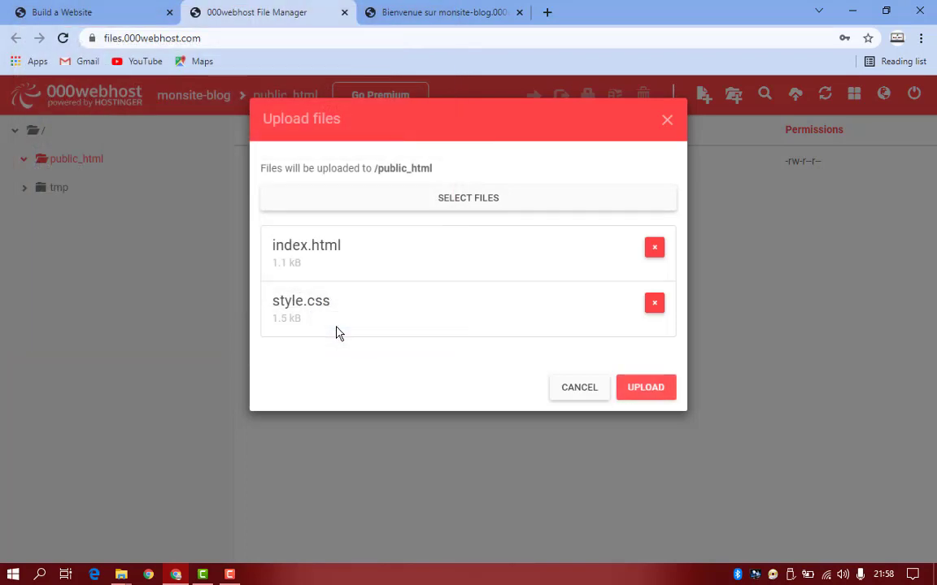
pyautogui.click(664, 392)
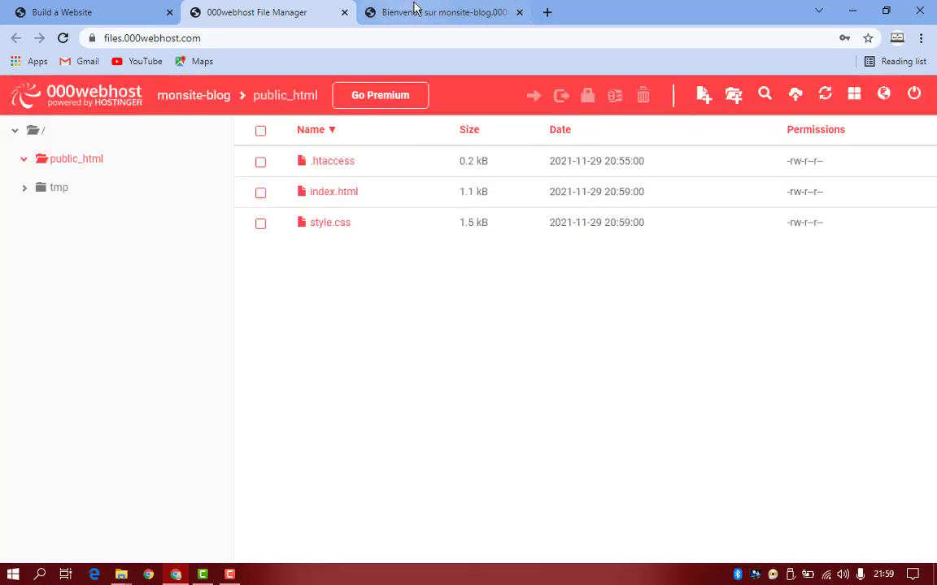
pyautogui.click(420, 10)
# Reload the live site to confirm the Agence De Voyage page, then return to the File Manager.
pyautogui.click(62, 39)
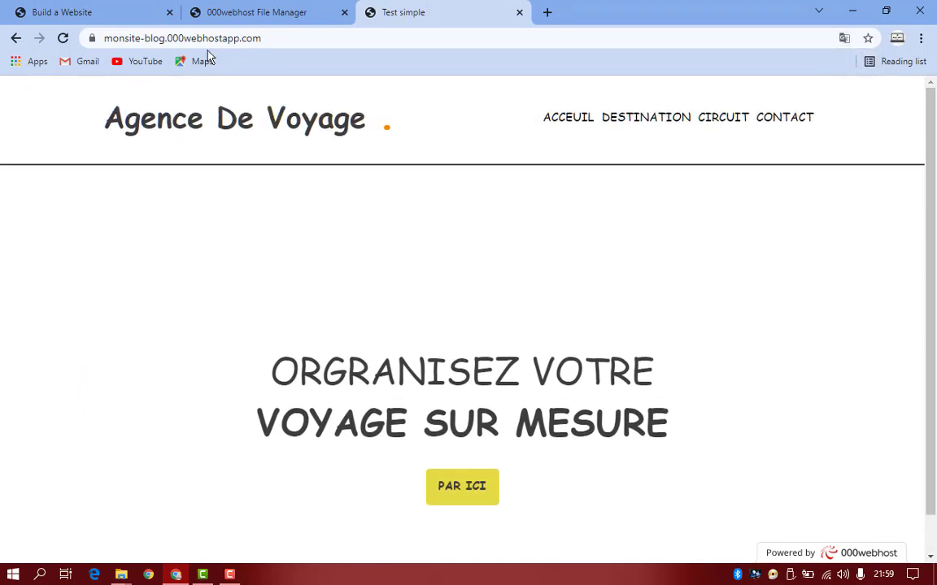
pyautogui.click(250, 10)
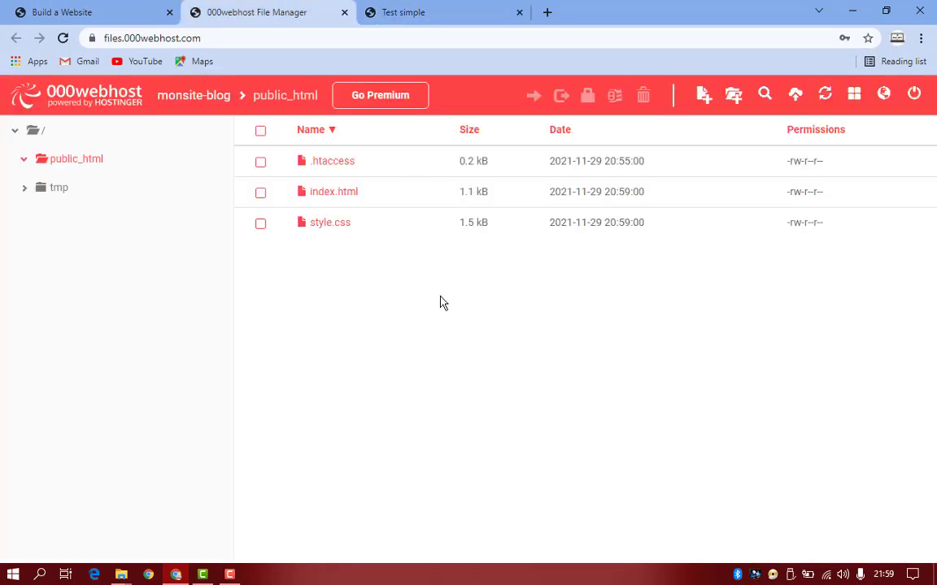
# Create an annex folder in public_html, check the local annex images, then open the server's annex folder.
pyautogui.click(734, 96)
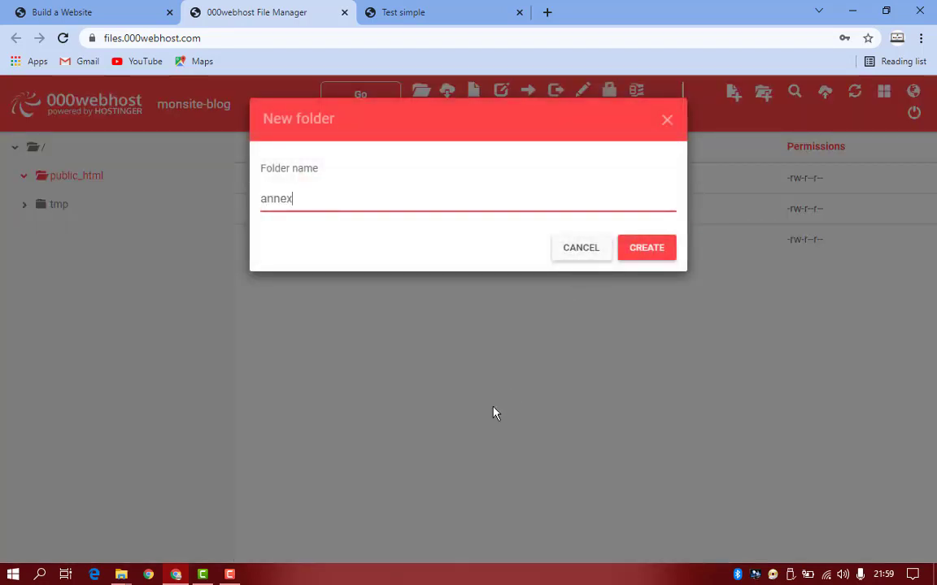
pyautogui.press('Return')
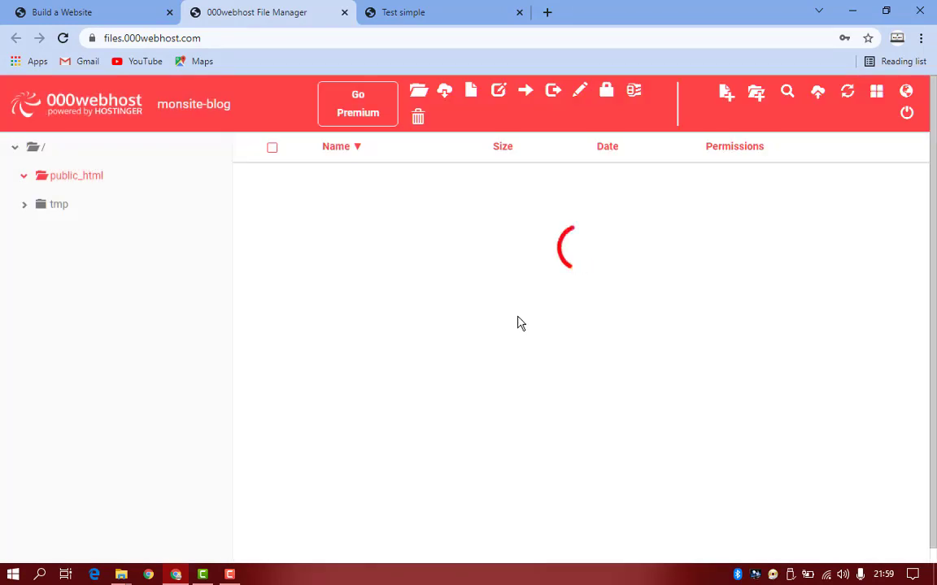
pyautogui.moveTo(122, 576)
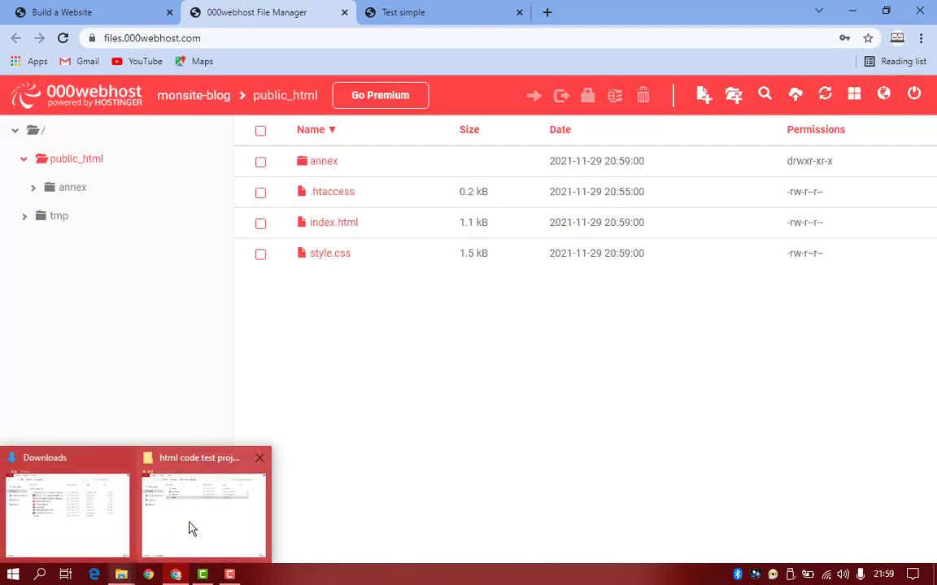
pyautogui.click(188, 527)
pyautogui.doubleClick(392, 152)
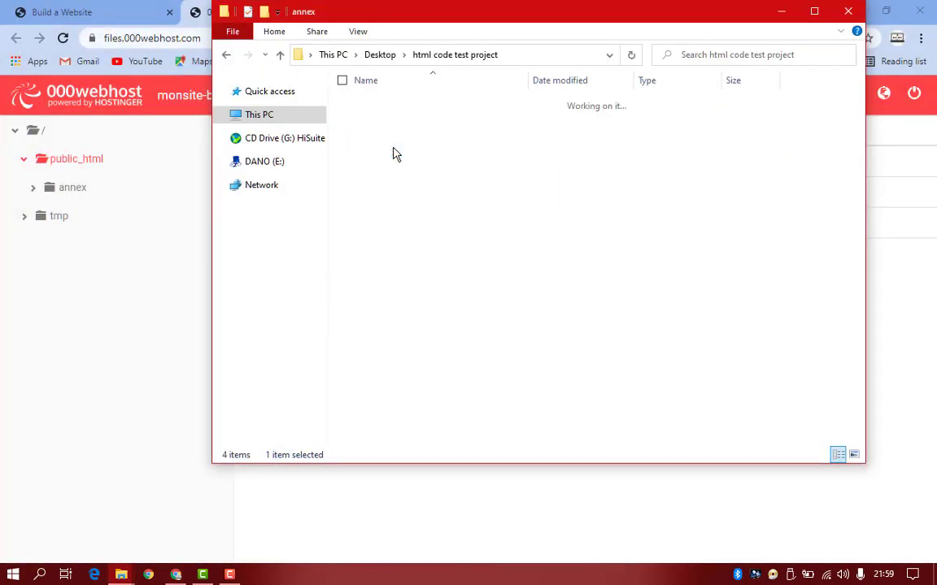
pyautogui.click(228, 55)
pyautogui.click(574, 513)
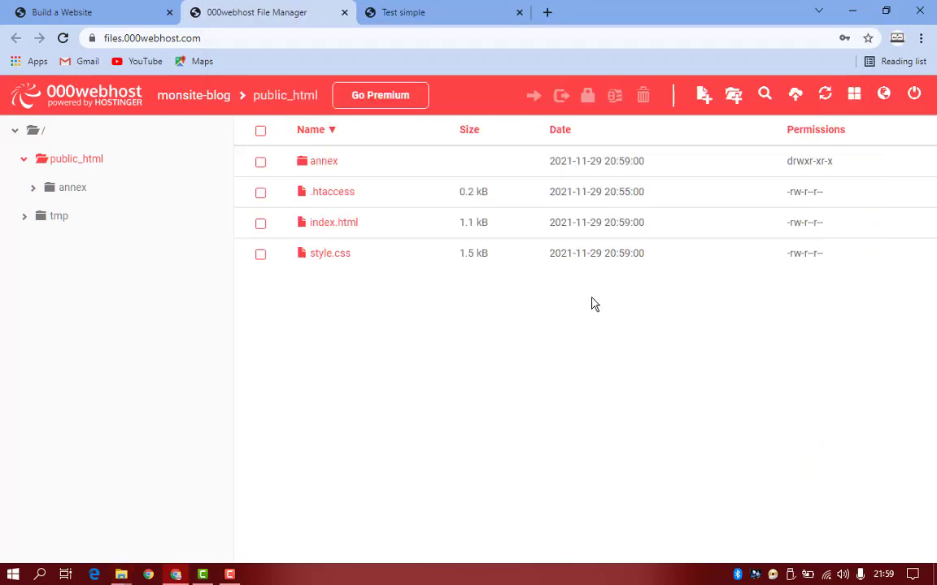
pyautogui.doubleClick(318, 166)
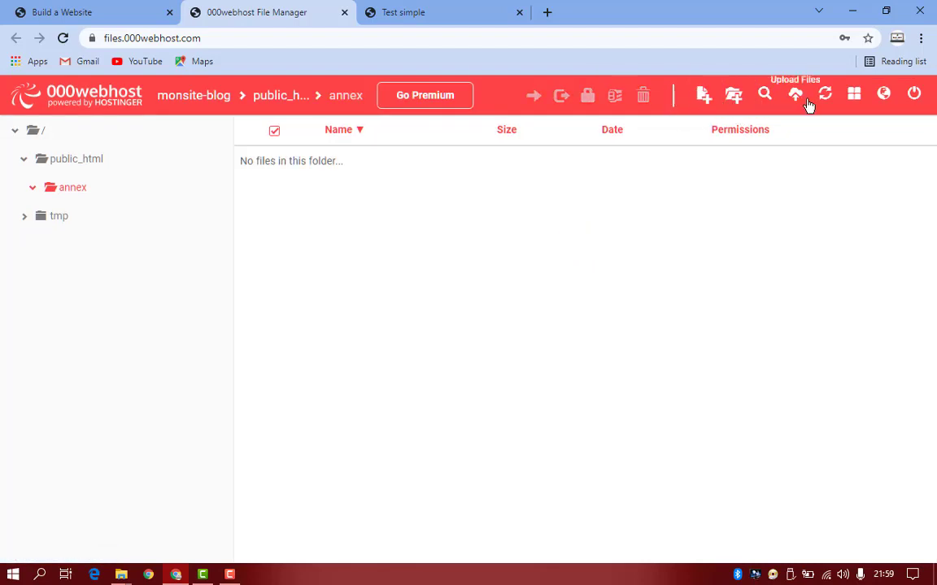
# Upload main.jpg (825.4 kB) from the local annex folder, then go back up to public_html.
pyautogui.click(796, 98)
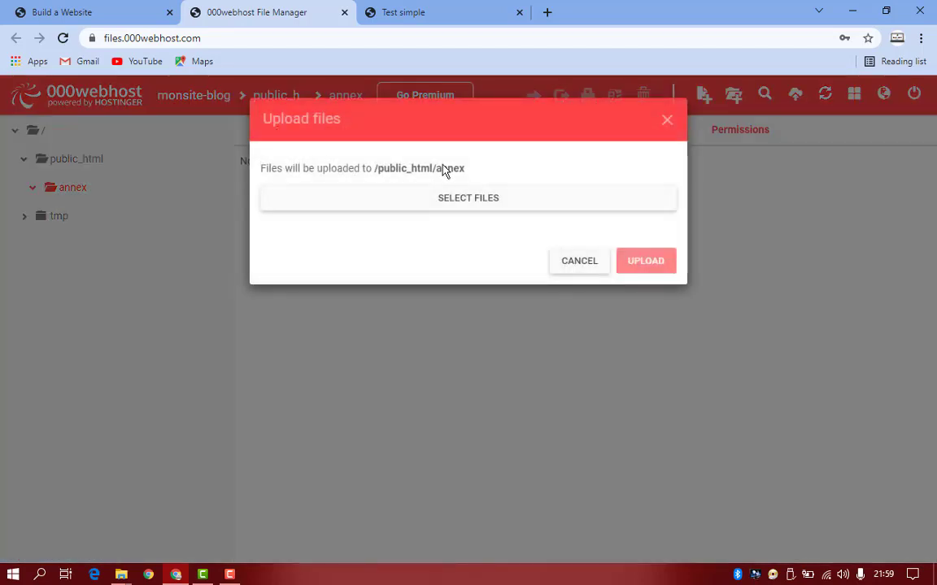
pyautogui.click(457, 208)
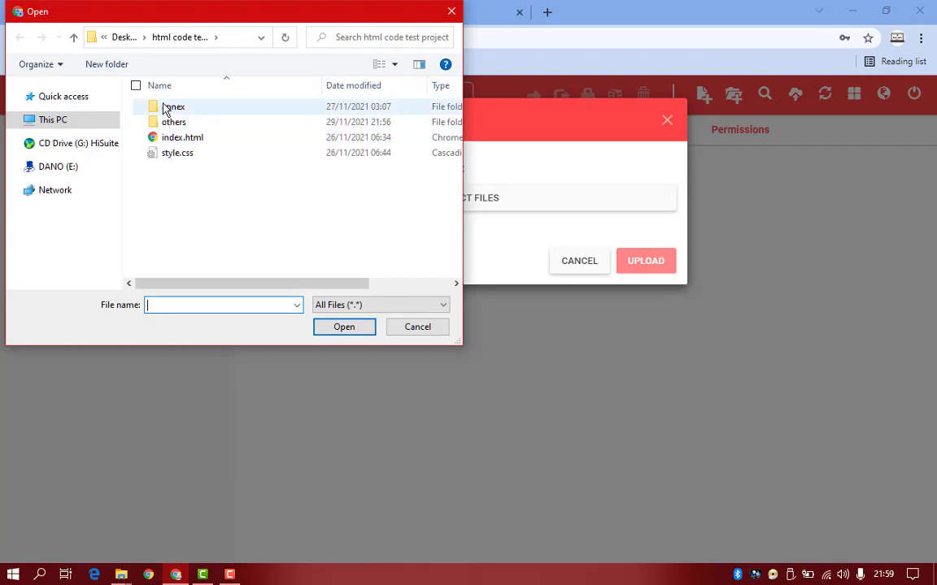
pyautogui.click(166, 109)
pyautogui.doubleClick(166, 110)
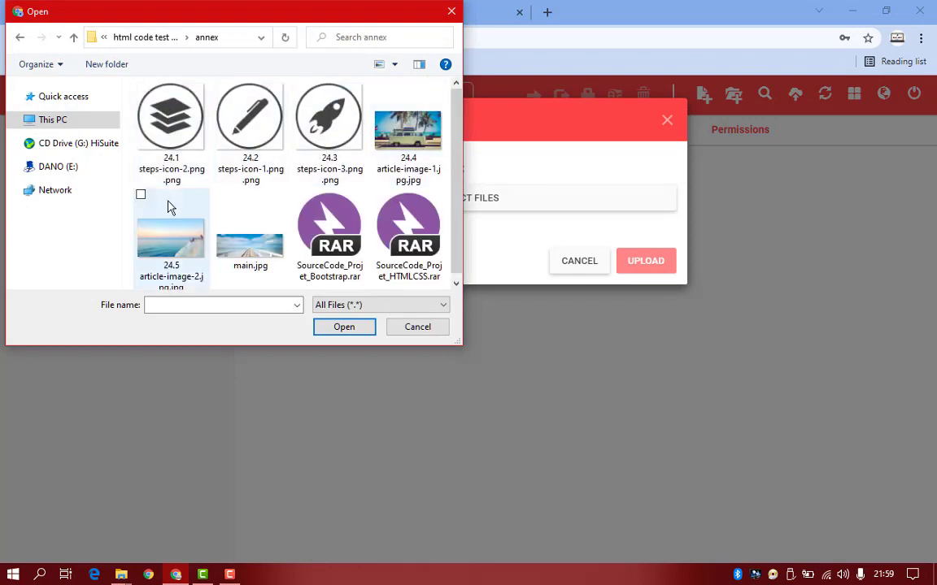
pyautogui.click(155, 240)
pyautogui.click(228, 216)
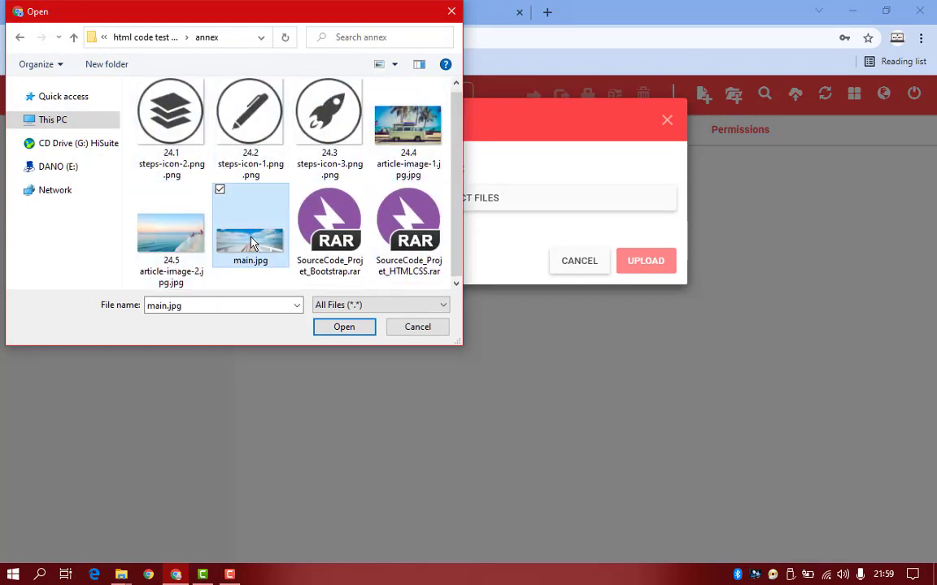
pyautogui.click(335, 328)
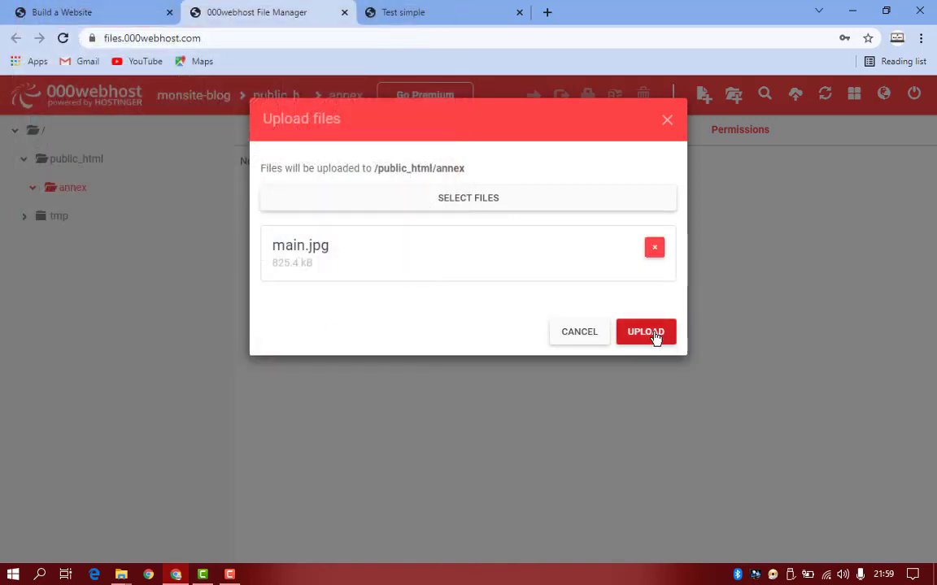
pyautogui.click(656, 338)
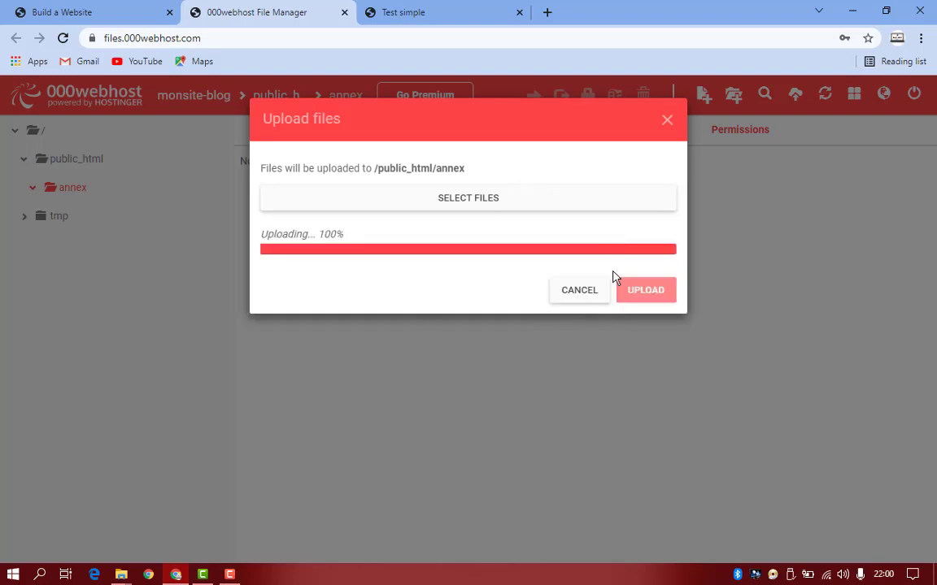
pyautogui.click(579, 289)
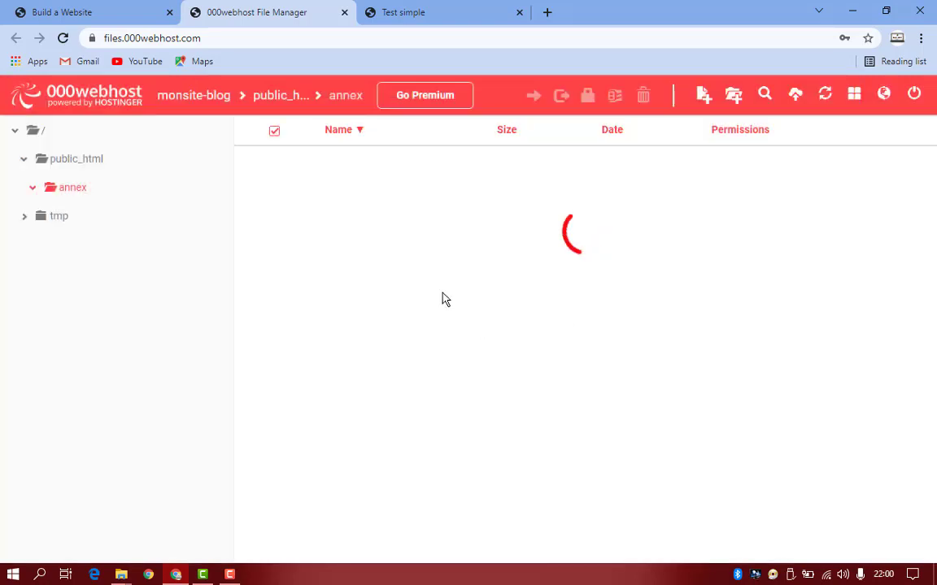
pyautogui.click(70, 162)
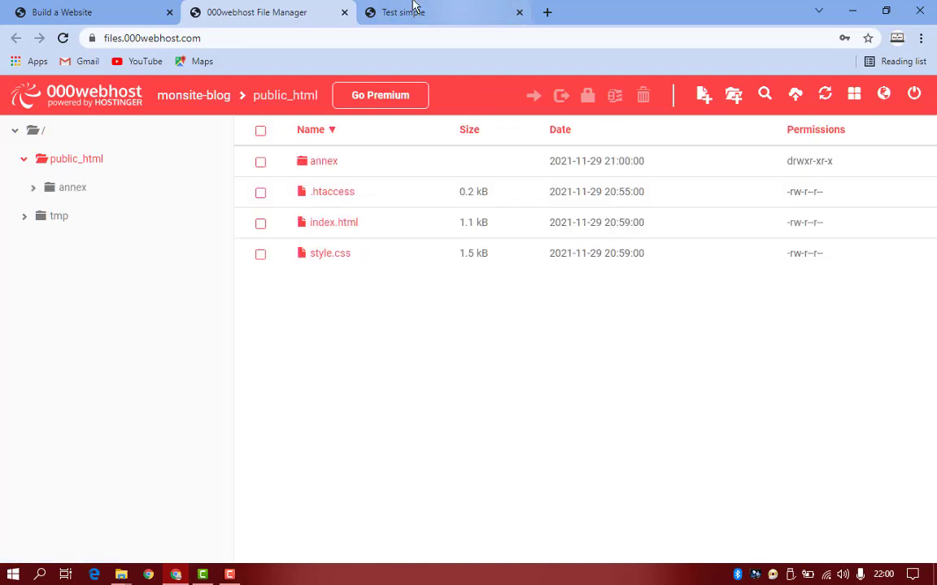
# Reload the live monsite-blog site so its banner shows the beach pier image.
pyautogui.click(416, 10)
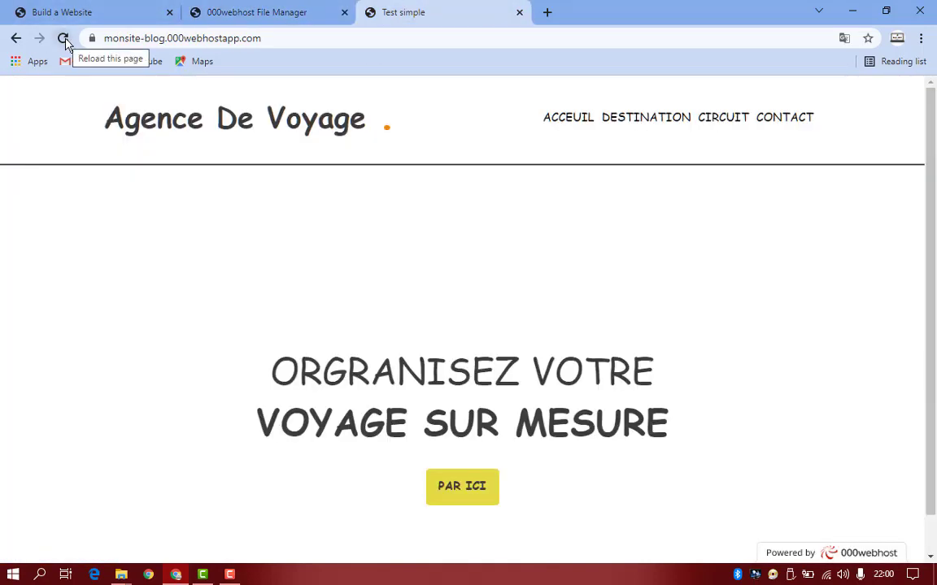
pyautogui.click(64, 39)
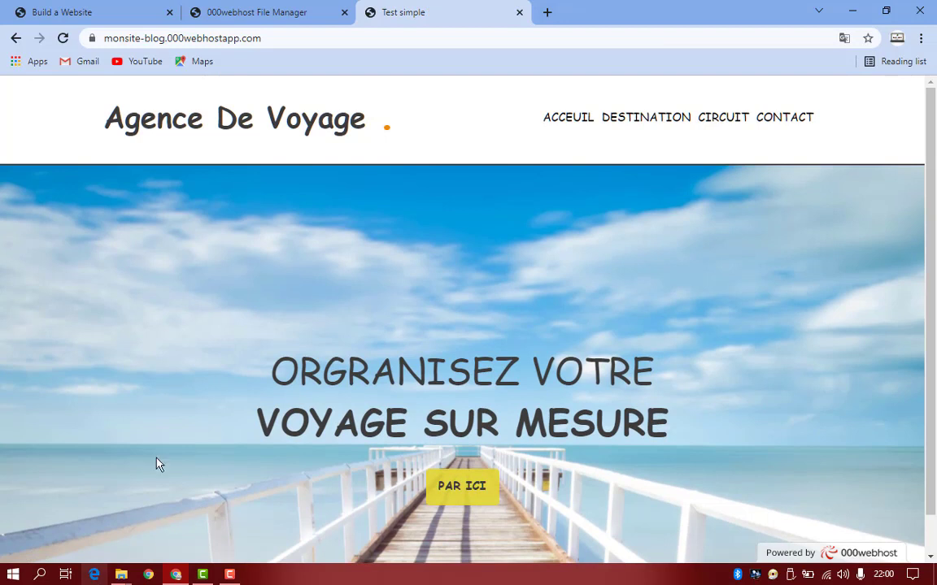
pyautogui.click(296, 37)
pyautogui.moveTo(296, 37); pyautogui.dragTo(47, 36)
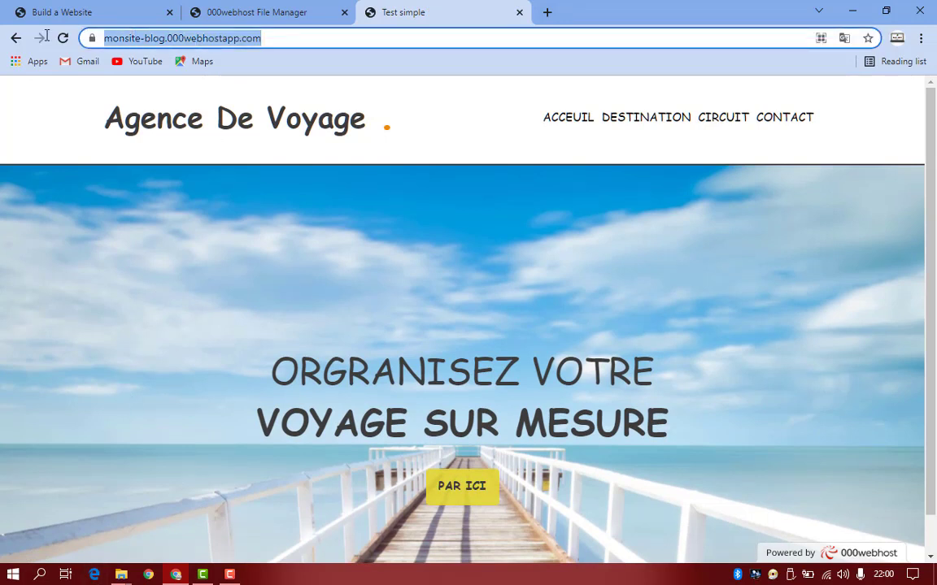
# Inspect the monsite-blog.000webhostapp.com address, then bring the html code test project folder forward.
pyautogui.click(352, 40)
pyautogui.moveTo(345, 37); pyautogui.dragTo(48, 69)
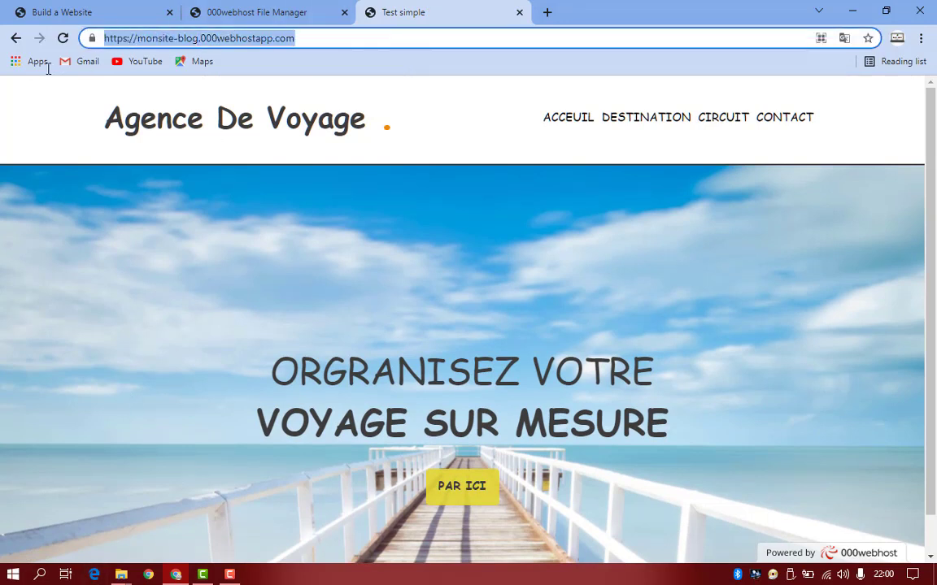
pyautogui.click(200, 40)
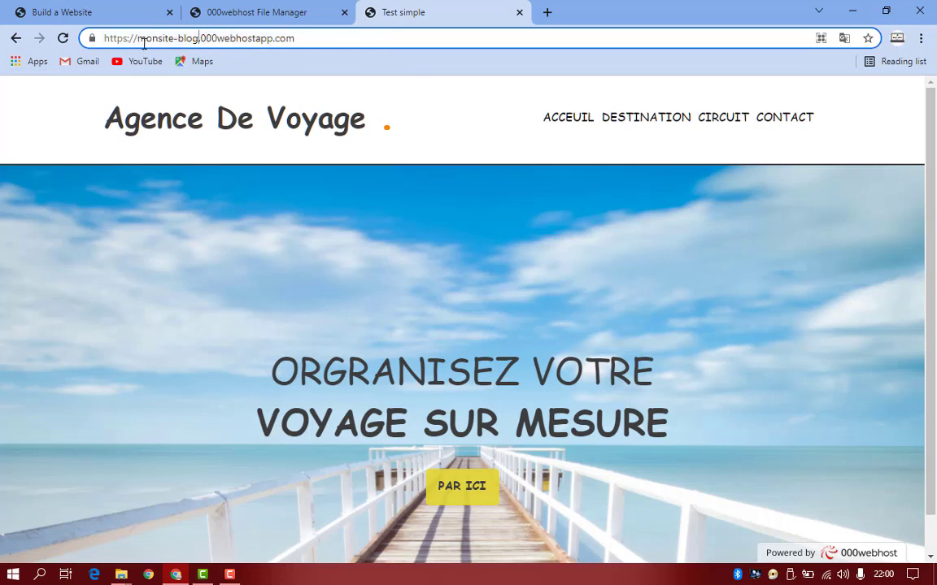
pyautogui.moveTo(139, 42); pyautogui.dragTo(196, 37)
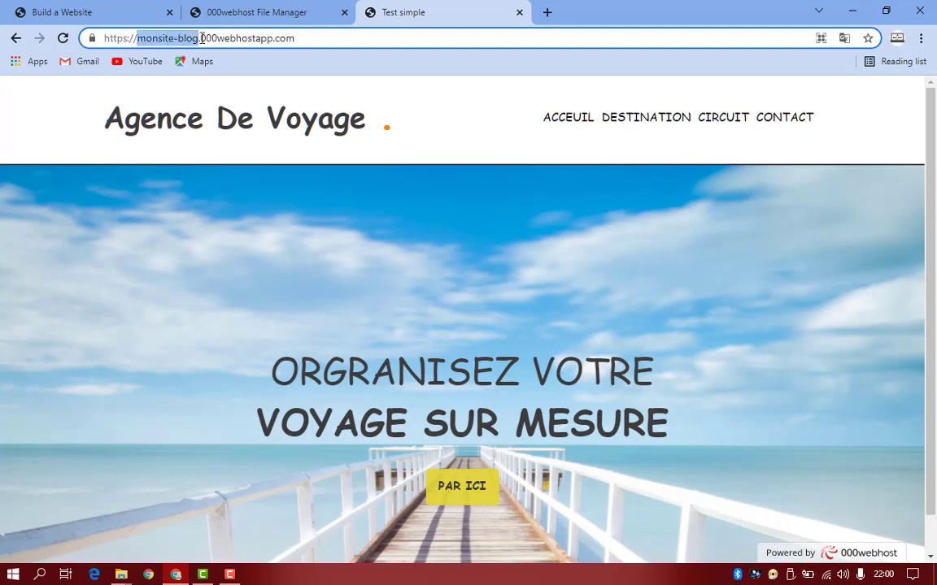
pyautogui.tripleClick(304, 42)
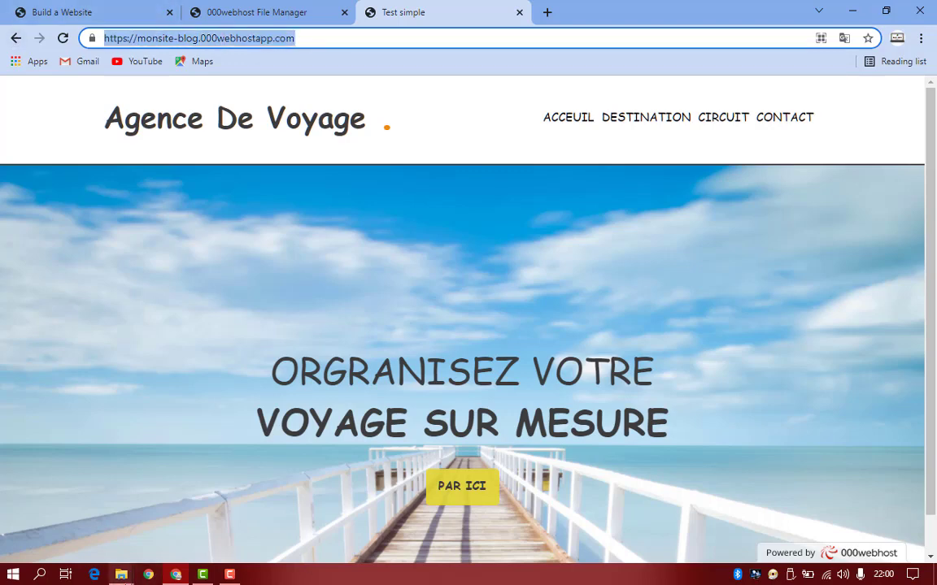
pyautogui.moveTo(120, 576)
pyautogui.click(178, 529)
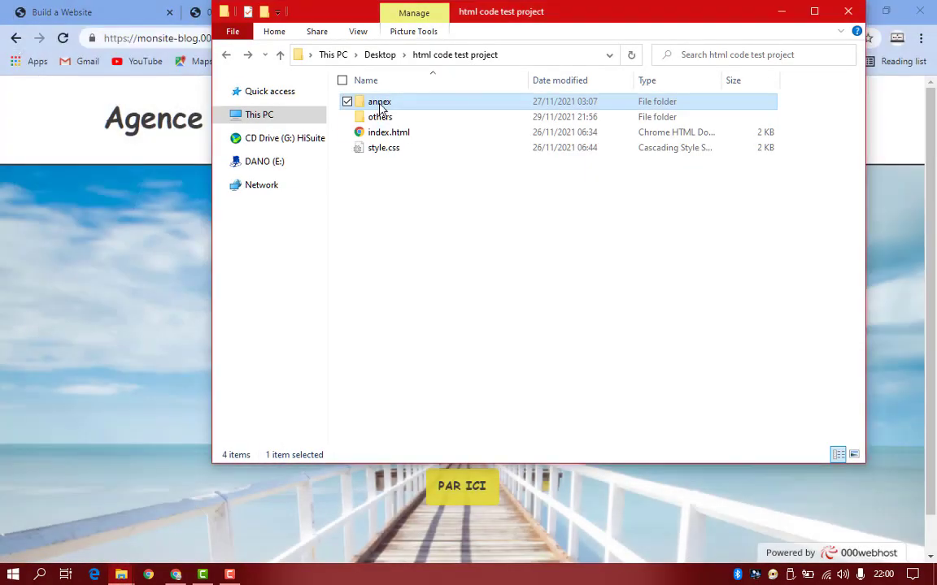
# Preview the local index.html in Chrome and compare its file path with the live site address.
pyautogui.doubleClick(389, 133)
pyautogui.click(495, 39)
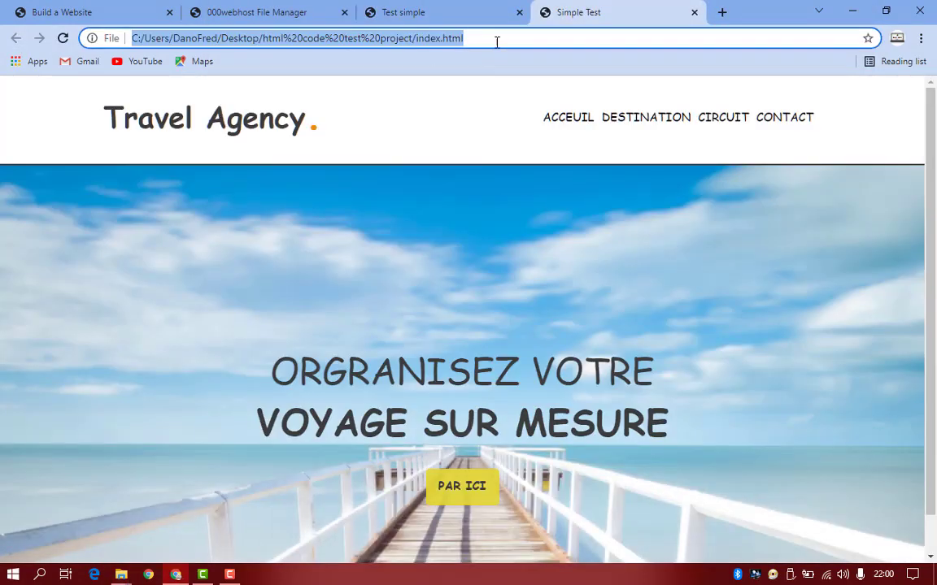
pyautogui.click(495, 39)
pyautogui.moveTo(496, 39); pyautogui.dragTo(38, 37)
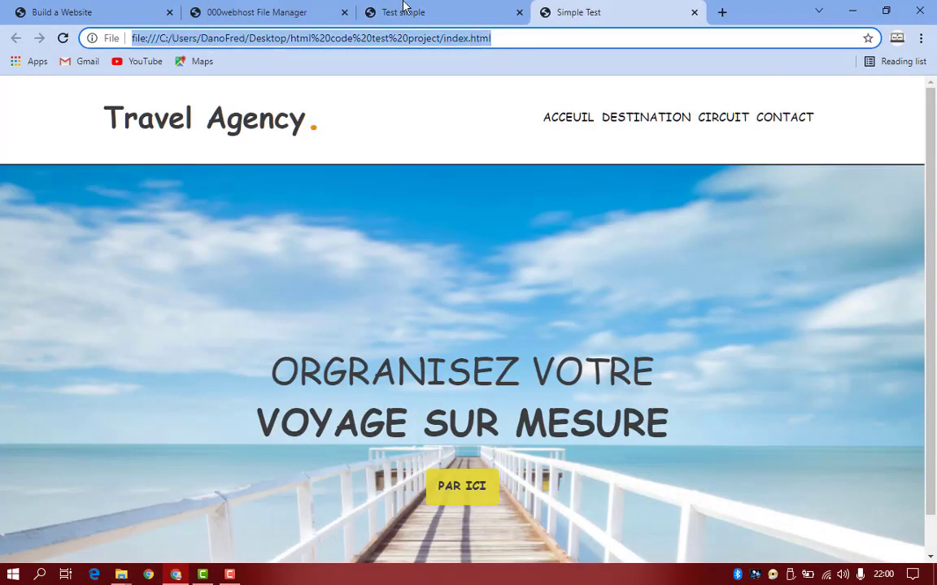
pyautogui.click(429, 13)
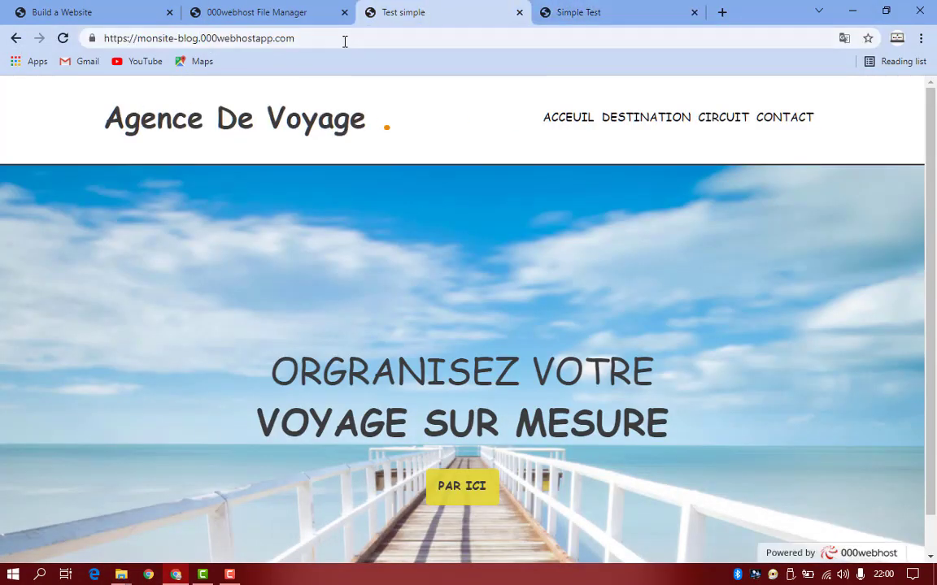
pyautogui.moveTo(323, 39); pyautogui.dragTo(107, 62)
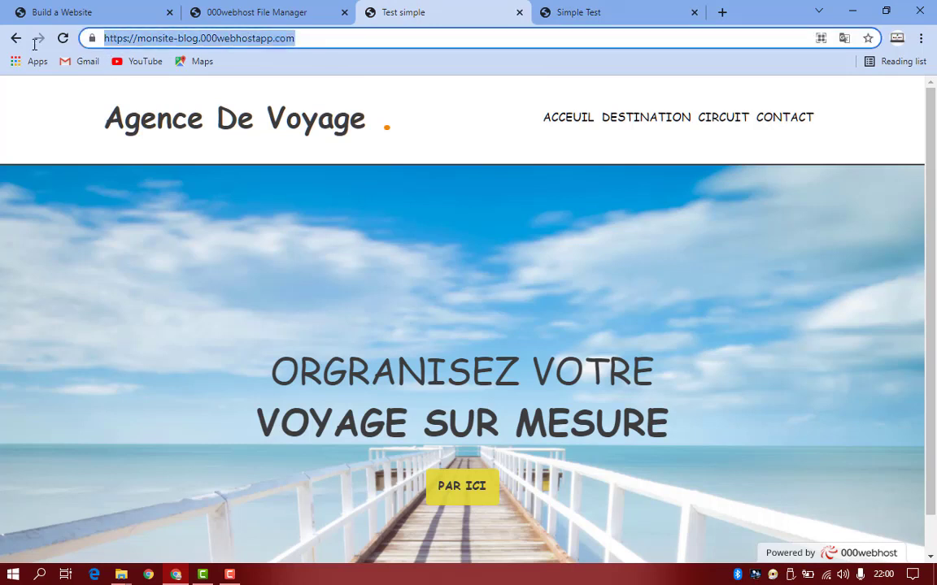
# Close the local Simple Test preview and go back to the 000webhost File Manager.
pyautogui.click(616, 9)
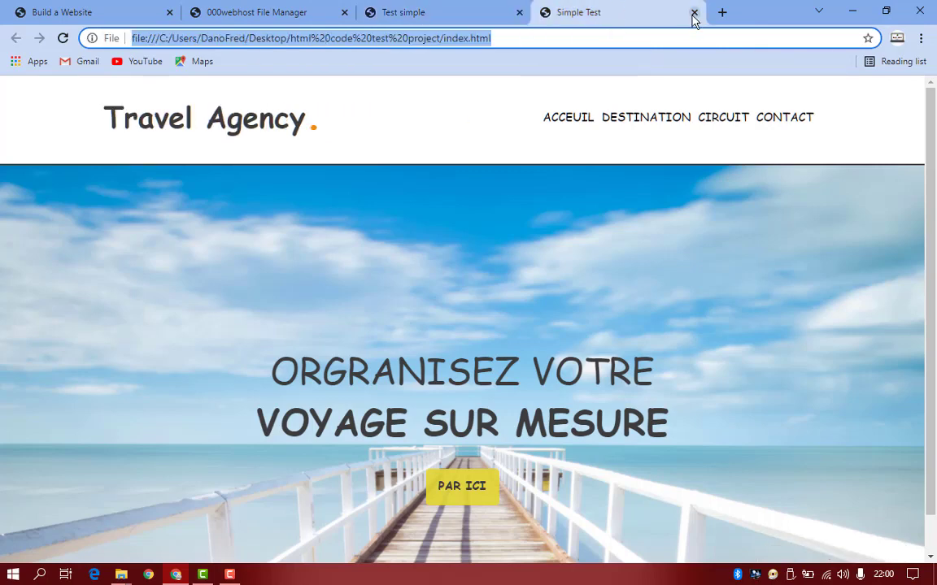
pyautogui.click(694, 12)
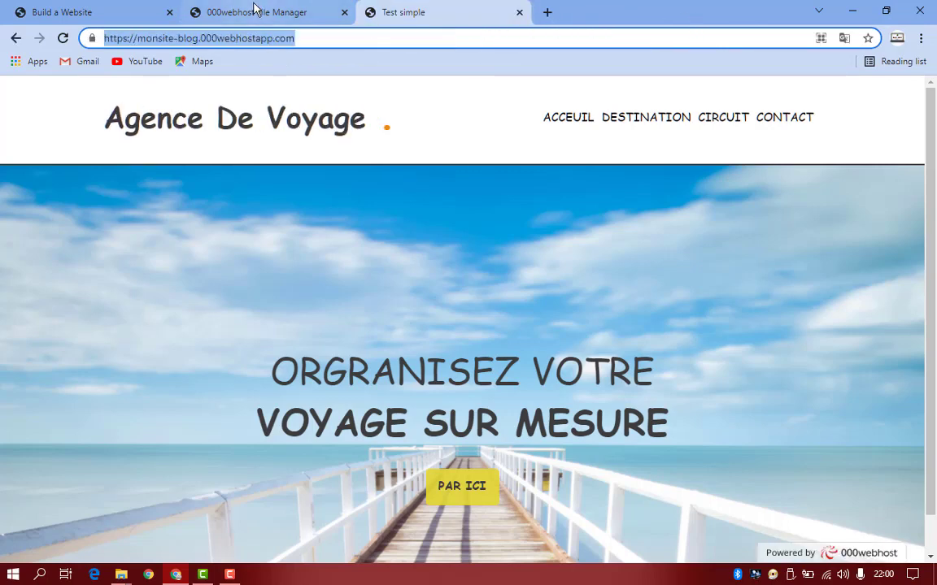
pyautogui.click(254, 9)
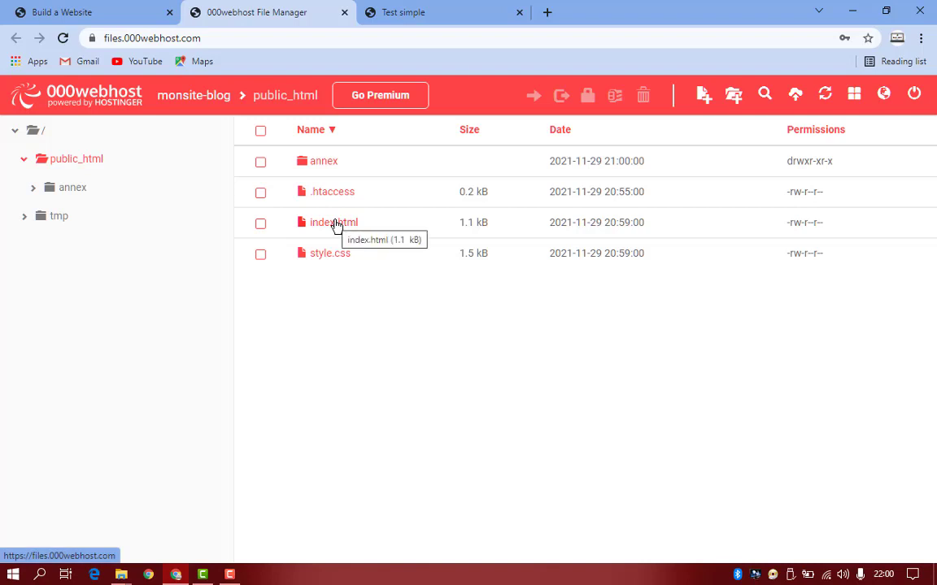
# Try opening index.html in the online editor, then reload the File Manager, which drops to login.
pyautogui.click(334, 222)
pyautogui.click(334, 222)
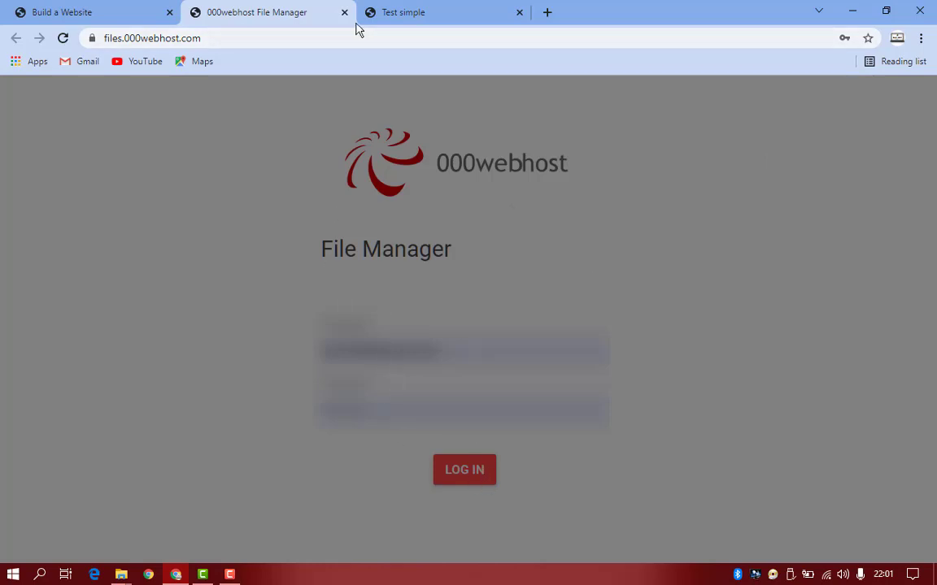
pyautogui.click(63, 39)
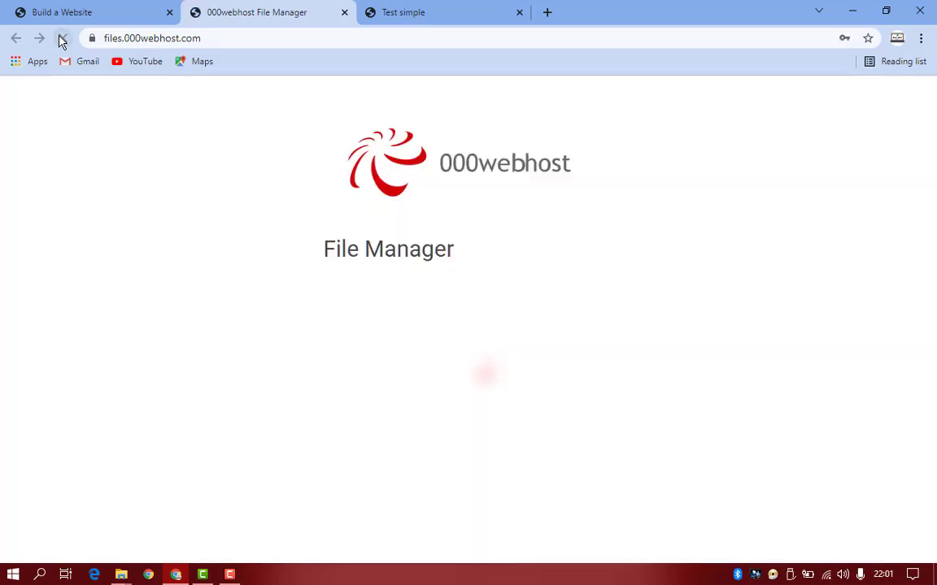
# Dismiss the saved login suggestions and close the File Manager login tab.
pyautogui.click(463, 341)
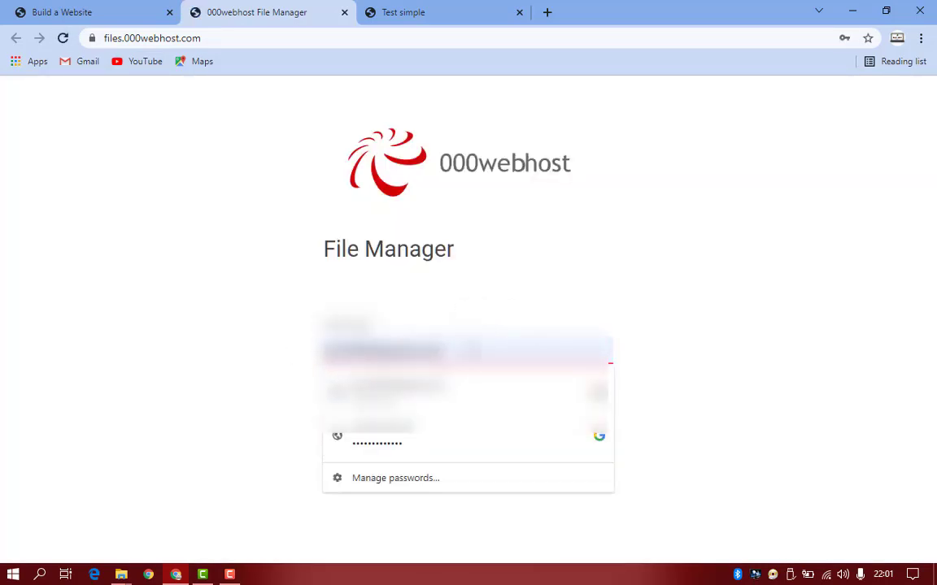
pyautogui.moveTo(472, 349); pyautogui.dragTo(254, 334)
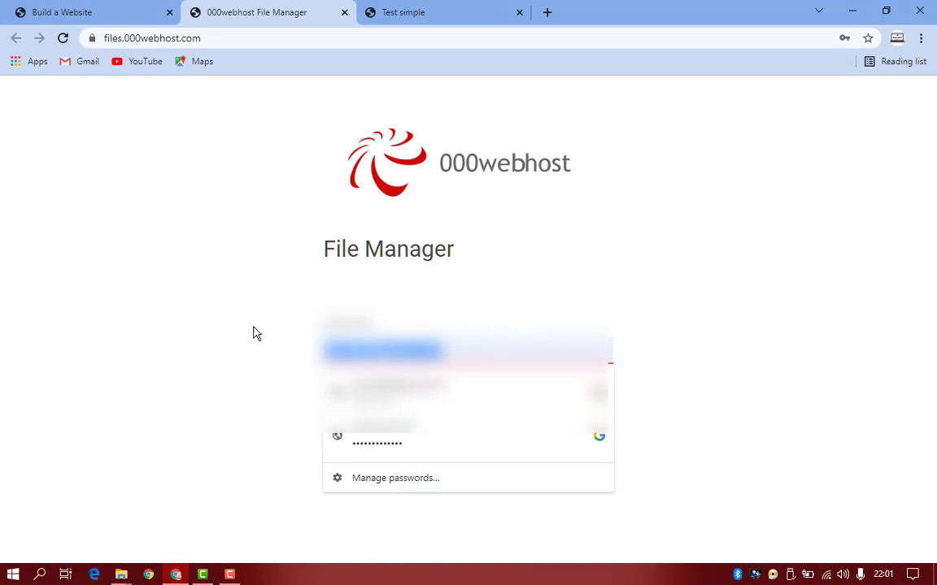
pyautogui.click(254, 333)
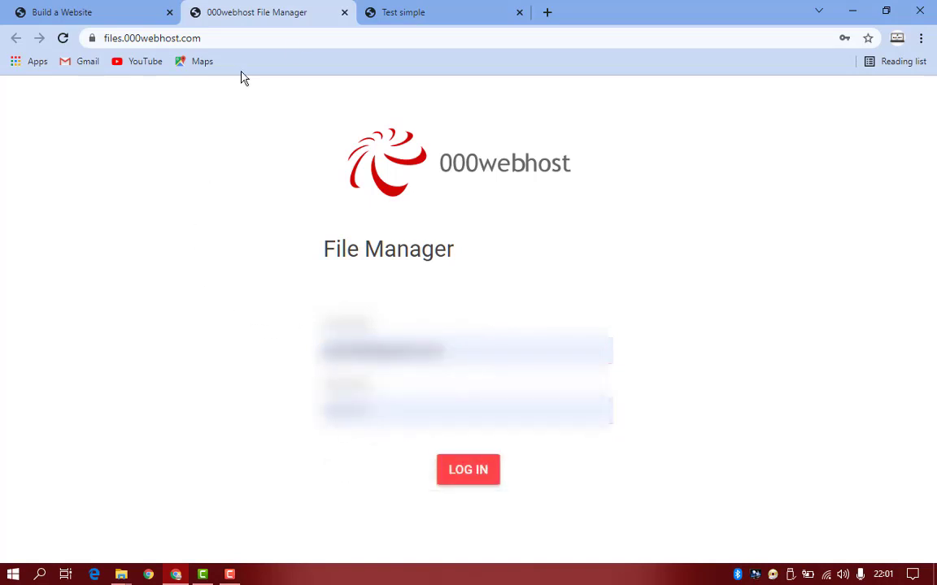
pyautogui.click(345, 12)
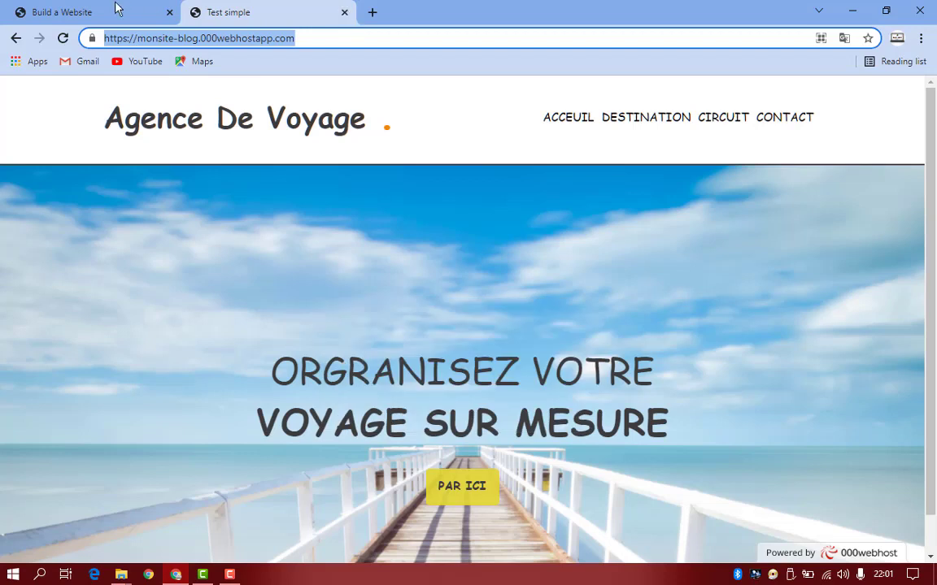
# Reload the monsite-blog Build a Website page and dismiss the Translate offer.
pyautogui.click(107, 12)
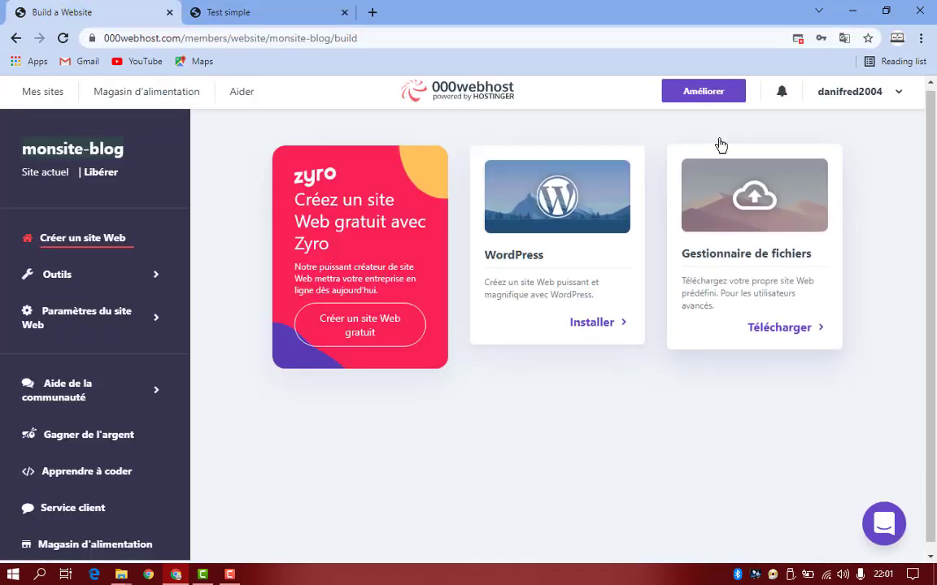
pyautogui.click(62, 39)
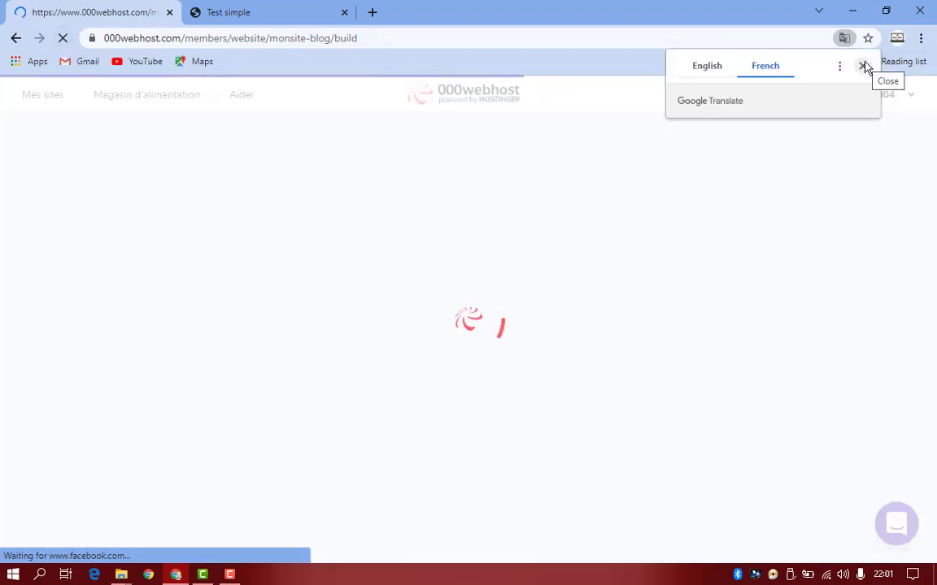
pyautogui.click(864, 66)
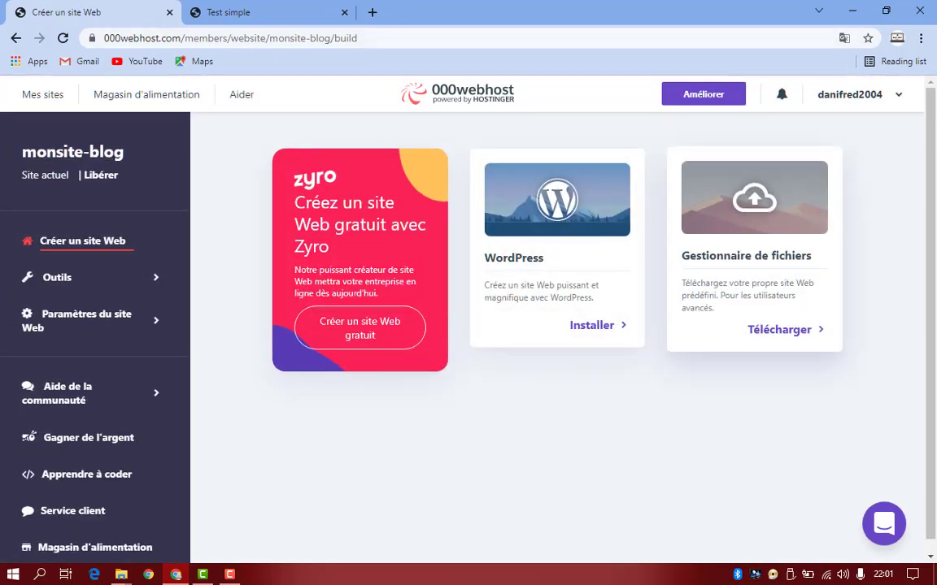
pyautogui.scroll(-1, 934, 323)
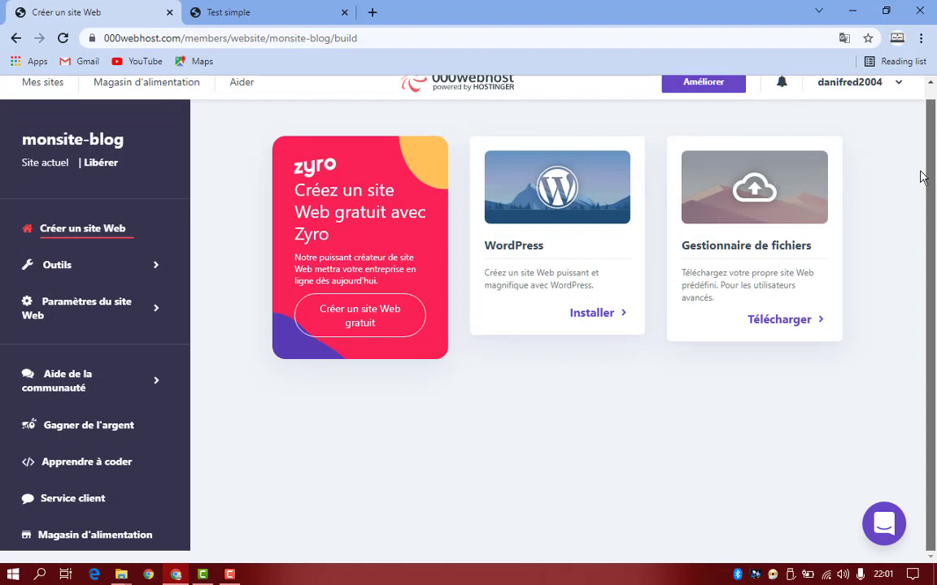
# Load /public_html/index.html into the file manager's code editor after closing the mistakenly opened .htaccess.
pyautogui.click(711, 277)
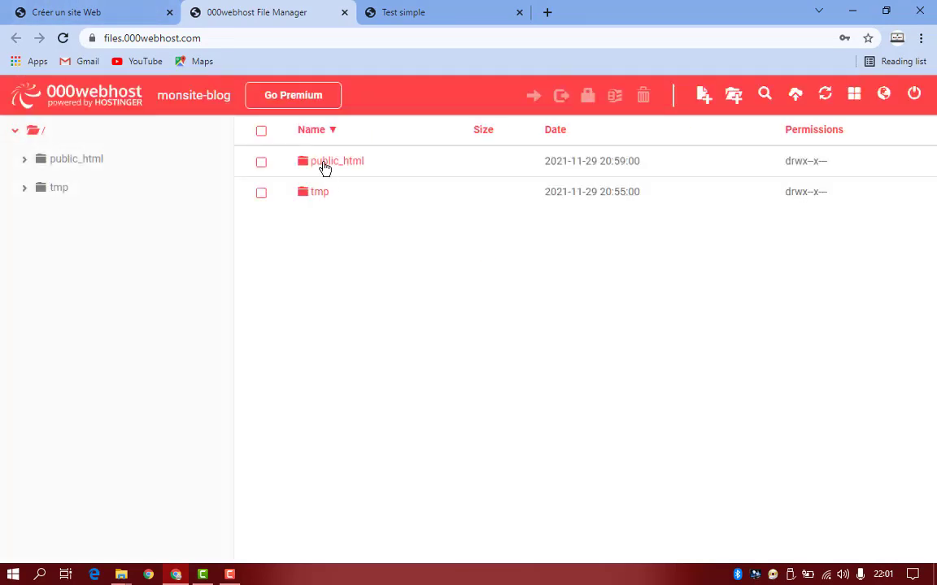
pyautogui.doubleClick(325, 165)
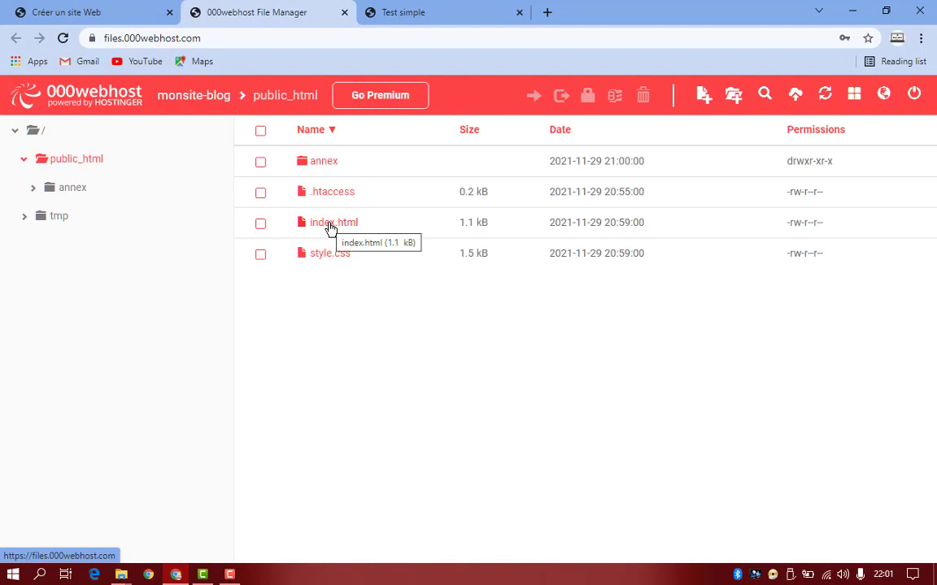
pyautogui.doubleClick(330, 228)
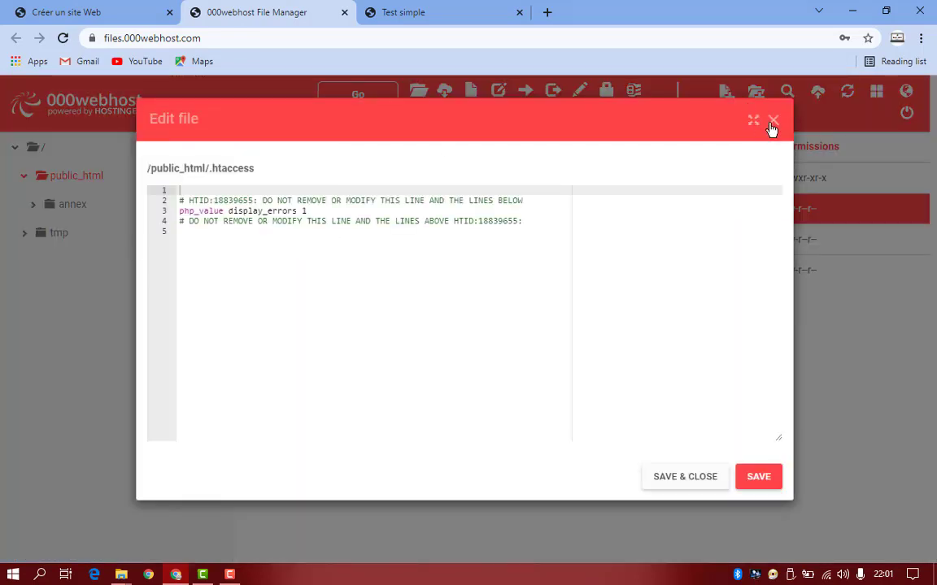
pyautogui.click(773, 122)
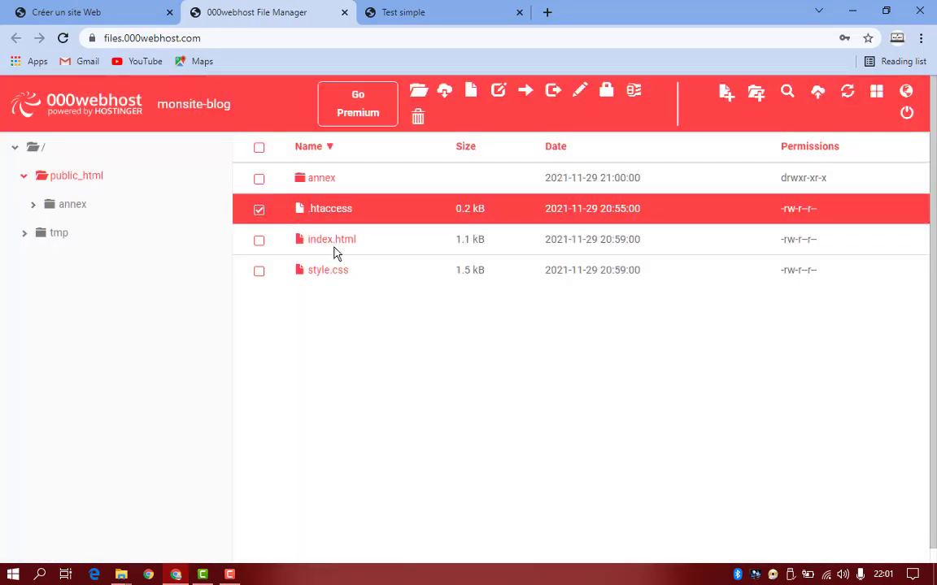
pyautogui.click(331, 245)
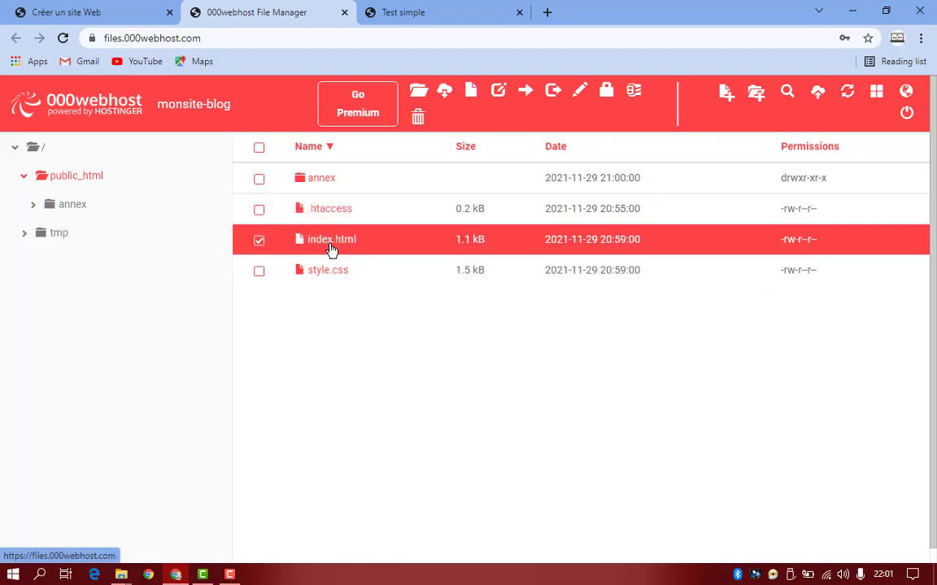
pyautogui.click(580, 92)
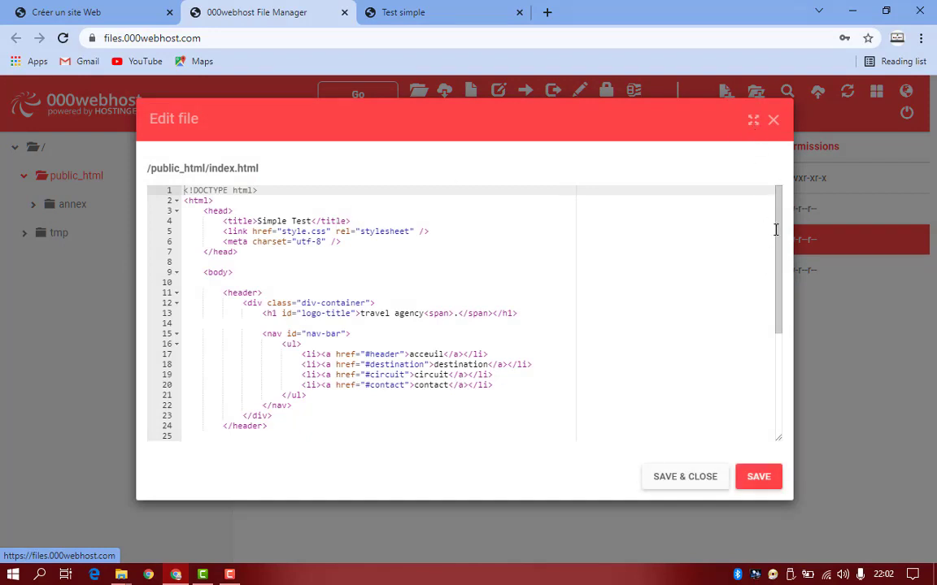
pyautogui.moveTo(776, 230); pyautogui.dragTo(724, 136)
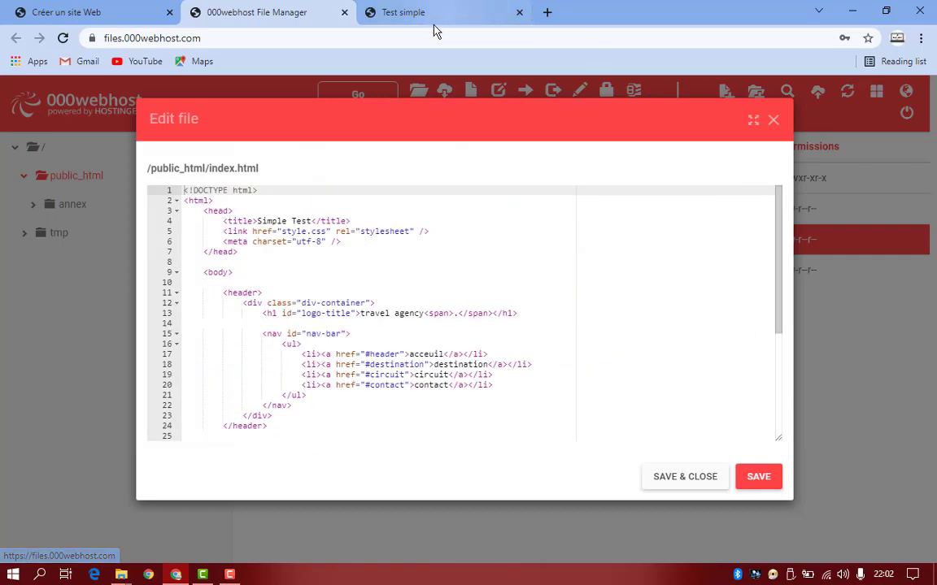
# Insert 'mon' before 'contact' on line 20 of index.html and save the file.
pyautogui.click(433, 22)
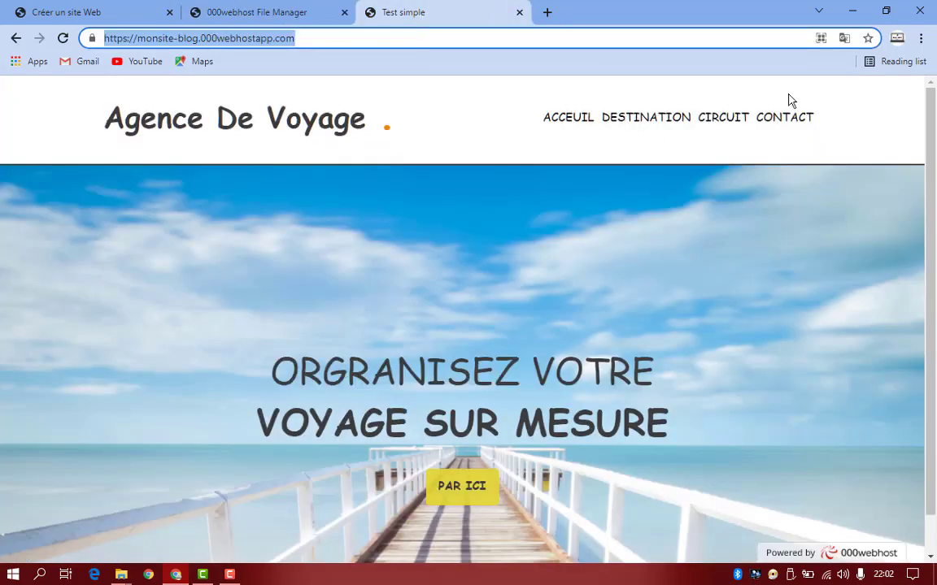
pyautogui.click(266, 8)
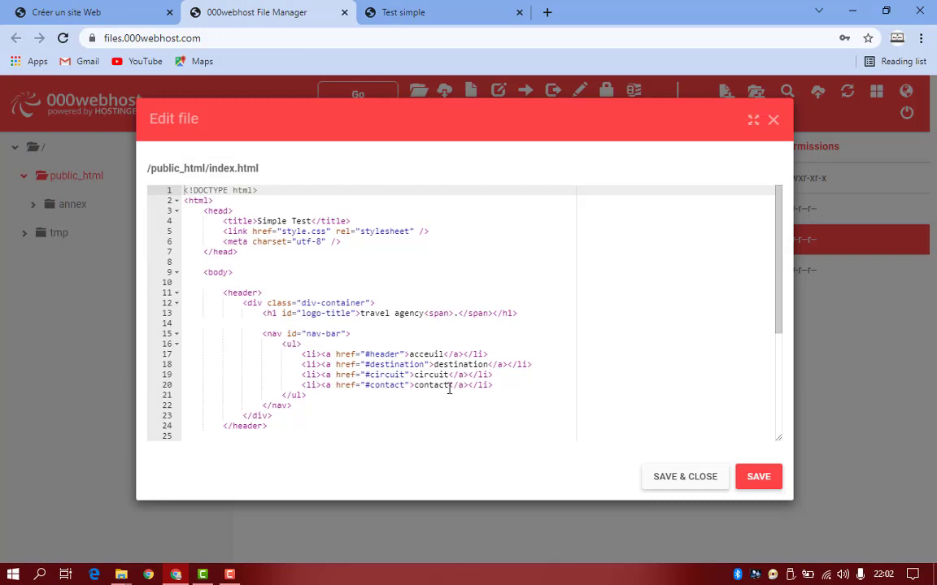
pyautogui.moveTo(449, 388); pyautogui.dragTo(415, 388)
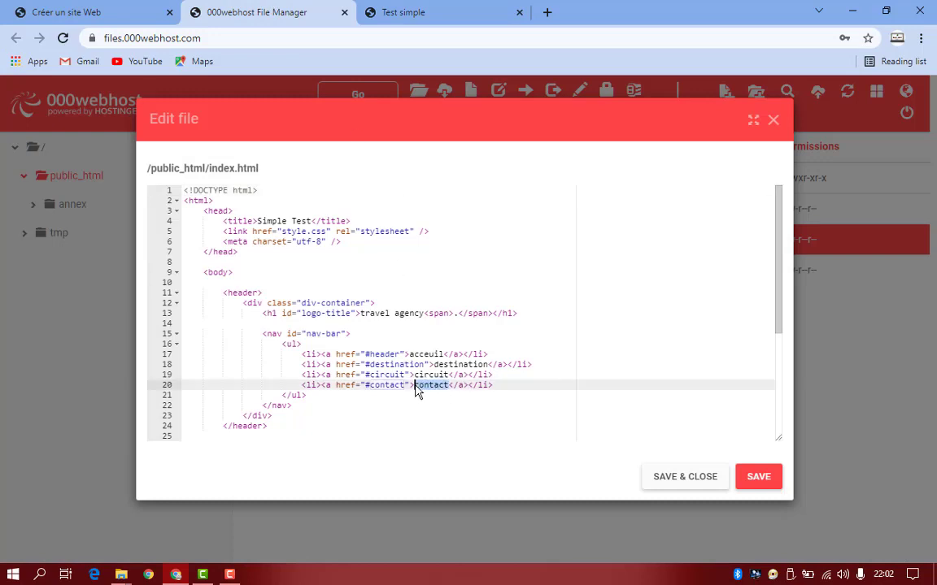
pyautogui.click(414, 388)
pyautogui.write('mon')
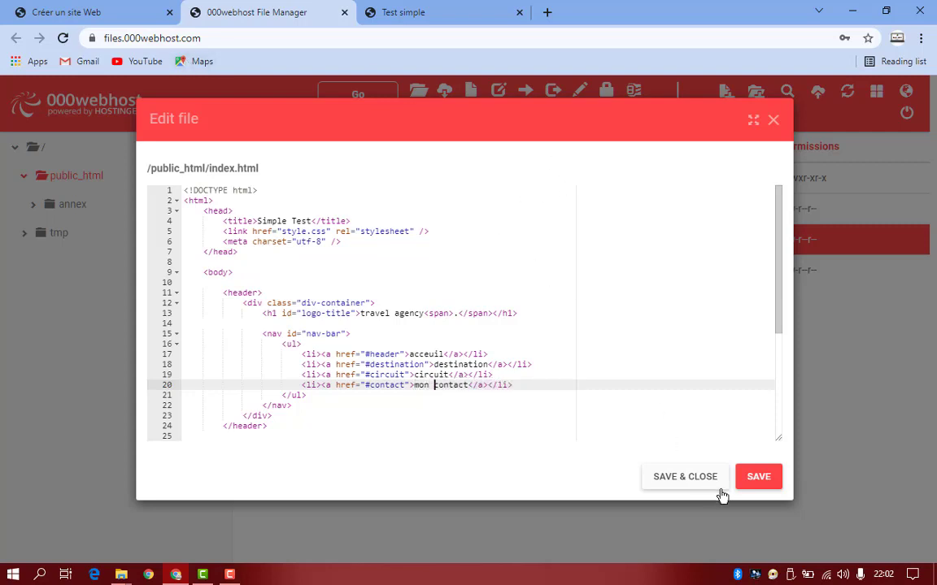
pyautogui.click(758, 483)
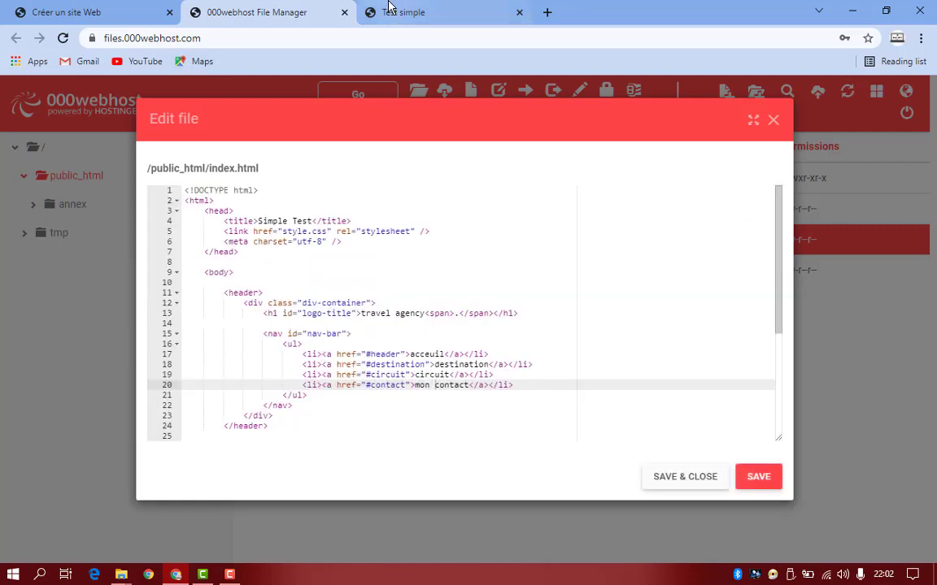
# Reload the live site to confirm MON CONTACT appears, then close the site tab and editor.
pyautogui.click(387, 10)
pyautogui.click(64, 41)
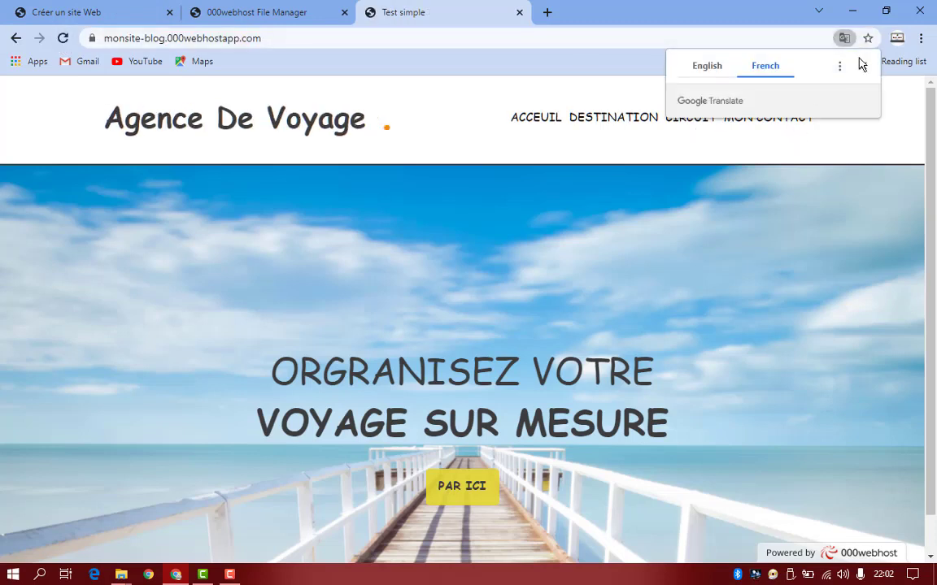
pyautogui.click(862, 65)
pyautogui.tripleClick(792, 122)
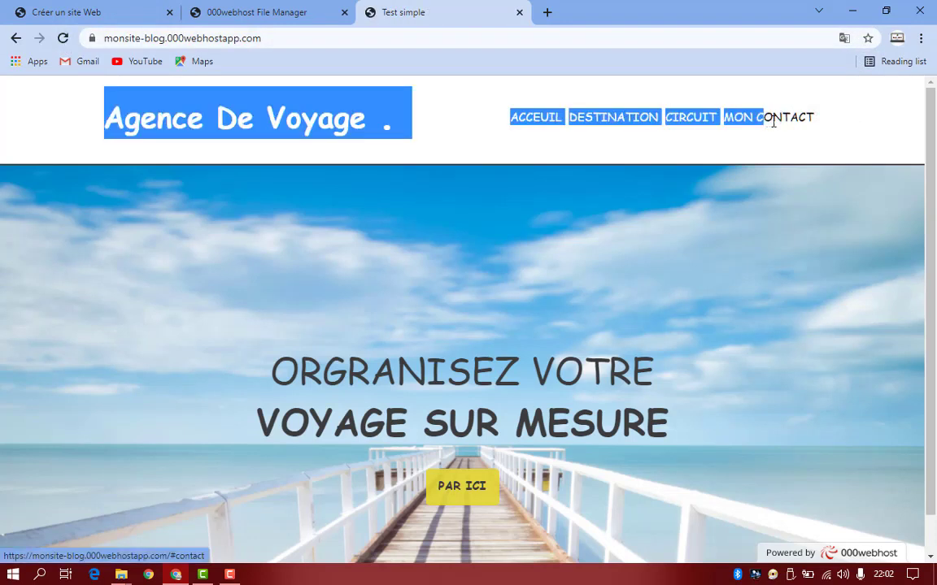
pyautogui.click(826, 124)
pyautogui.click(282, 6)
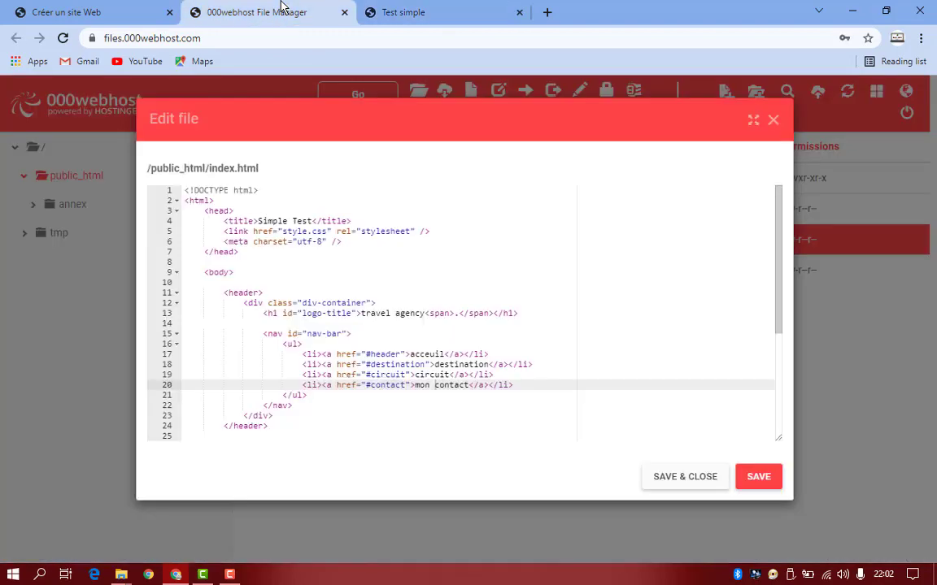
pyautogui.click(460, 16)
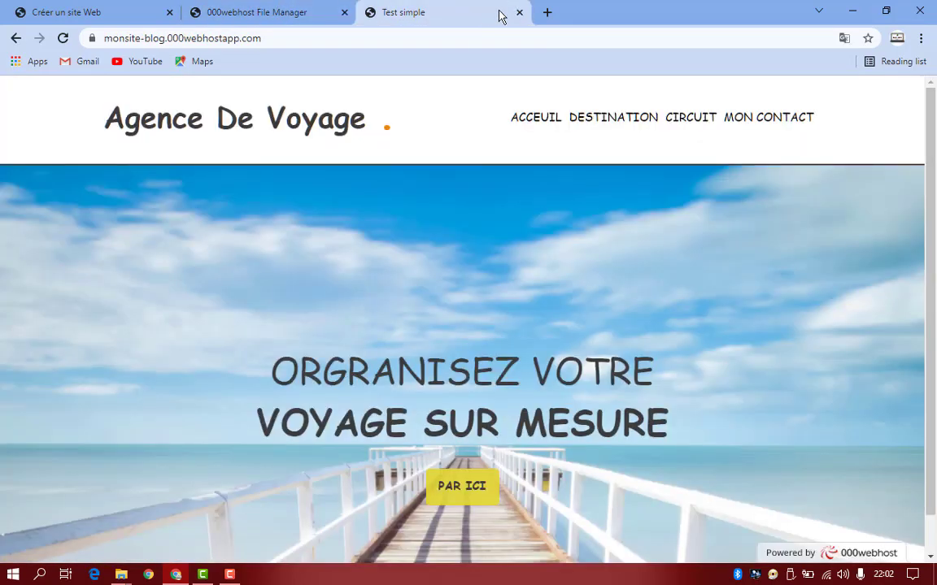
pyautogui.click(520, 13)
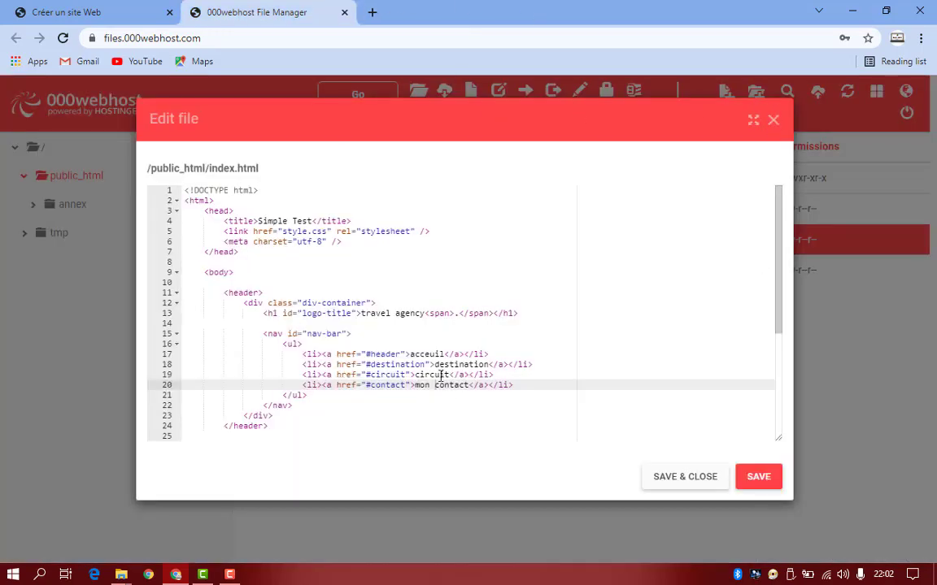
pyautogui.click(772, 120)
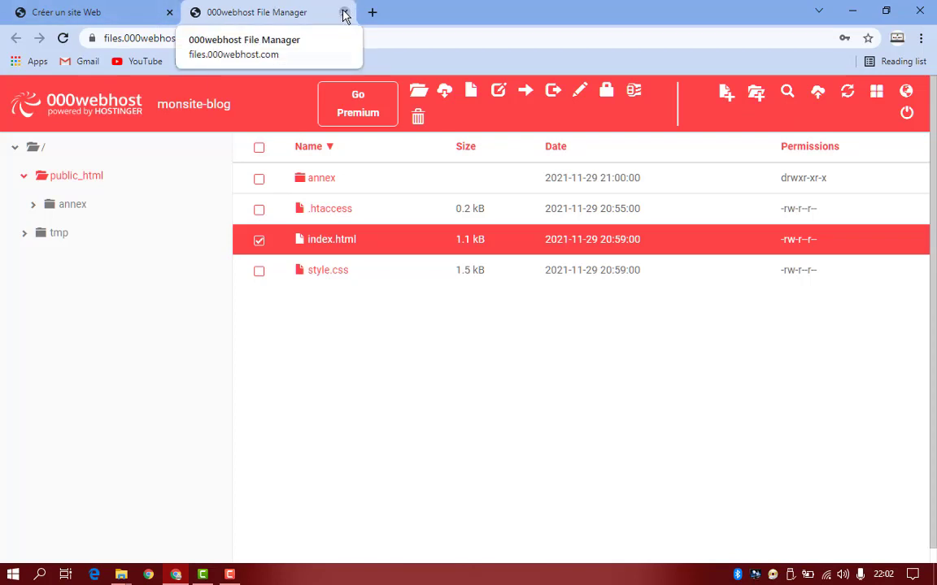
# Close the file manager tab and show monsite-blog's Paramètres du site Web section with its file manager entries.
pyautogui.click(344, 13)
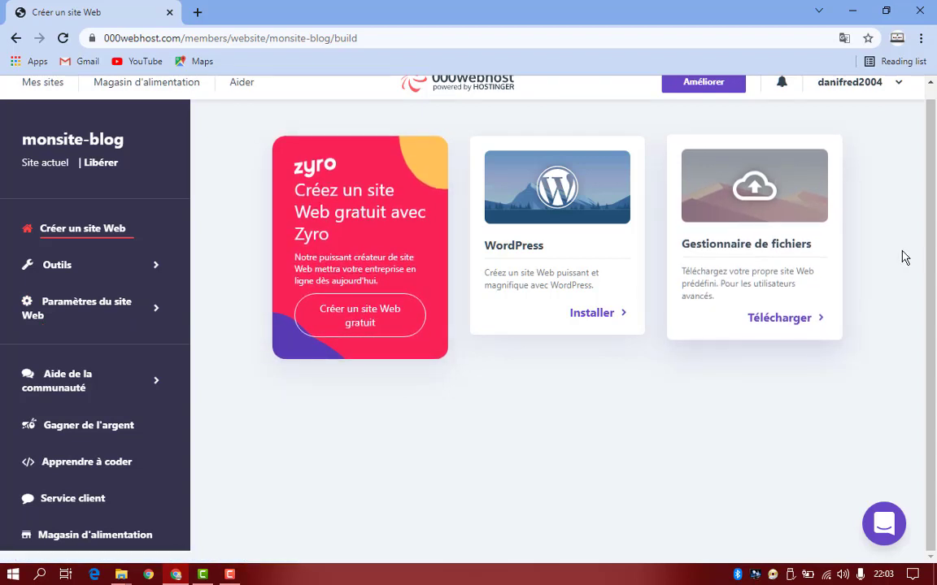
pyautogui.rightClick(935, 272)
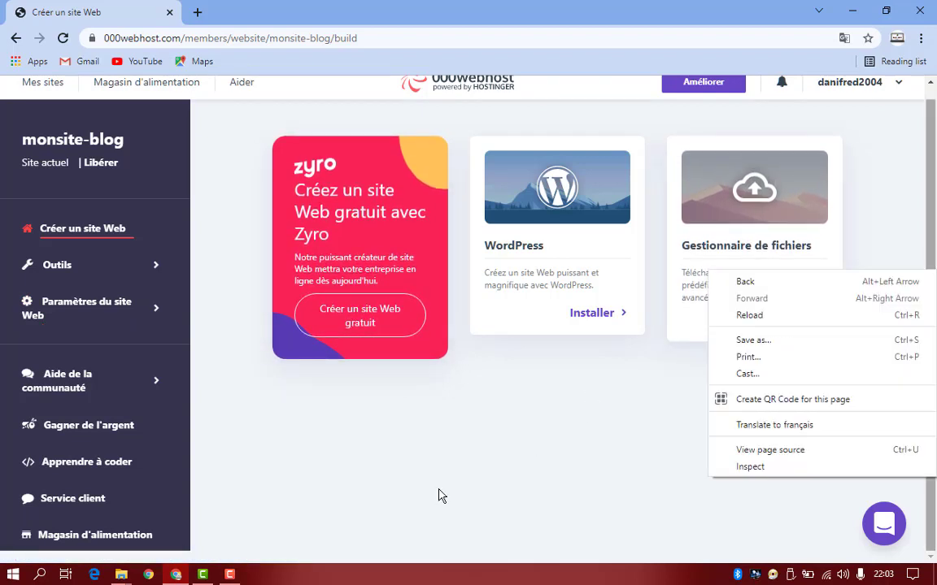
pyautogui.click(395, 440)
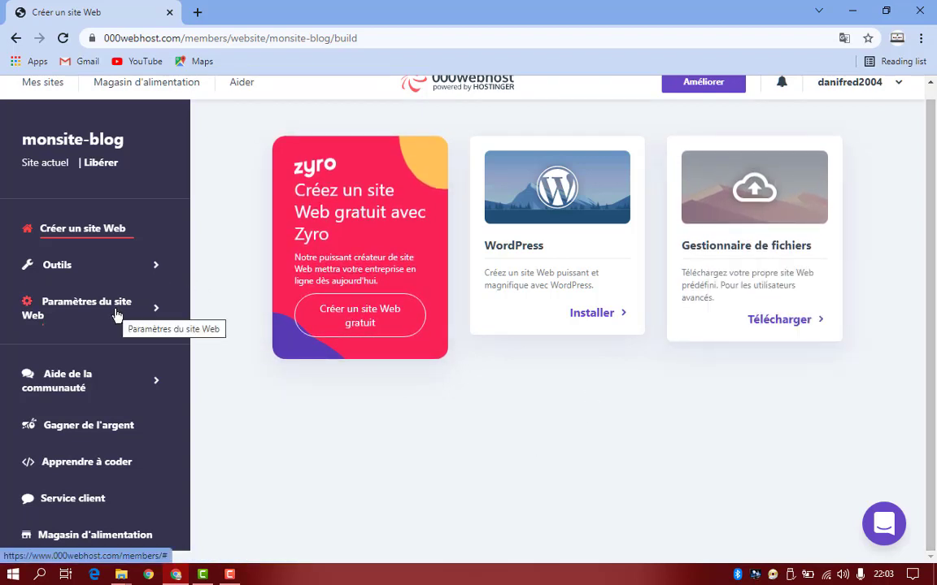
pyautogui.click(88, 310)
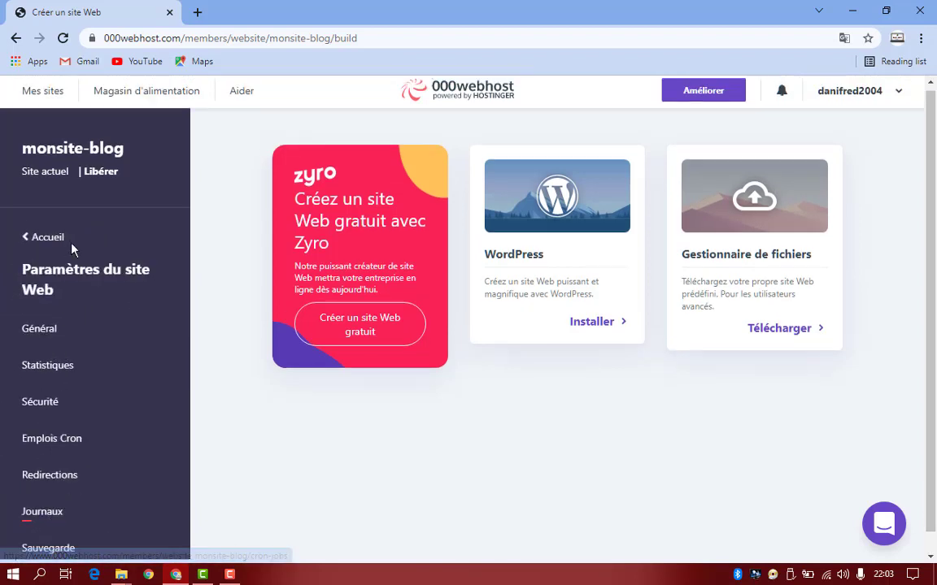
pyautogui.scroll(-1, 934, 384)
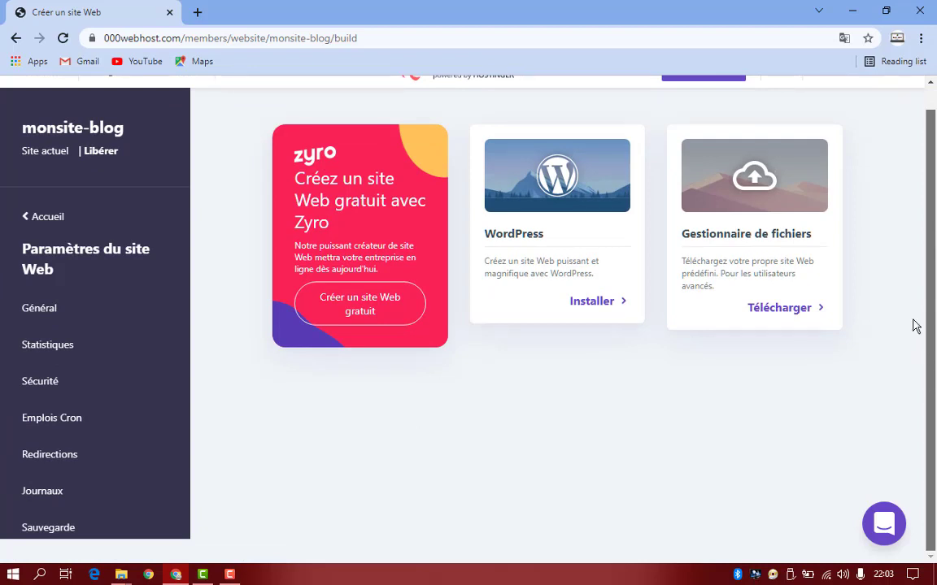
pyautogui.scroll(1, 902, 309)
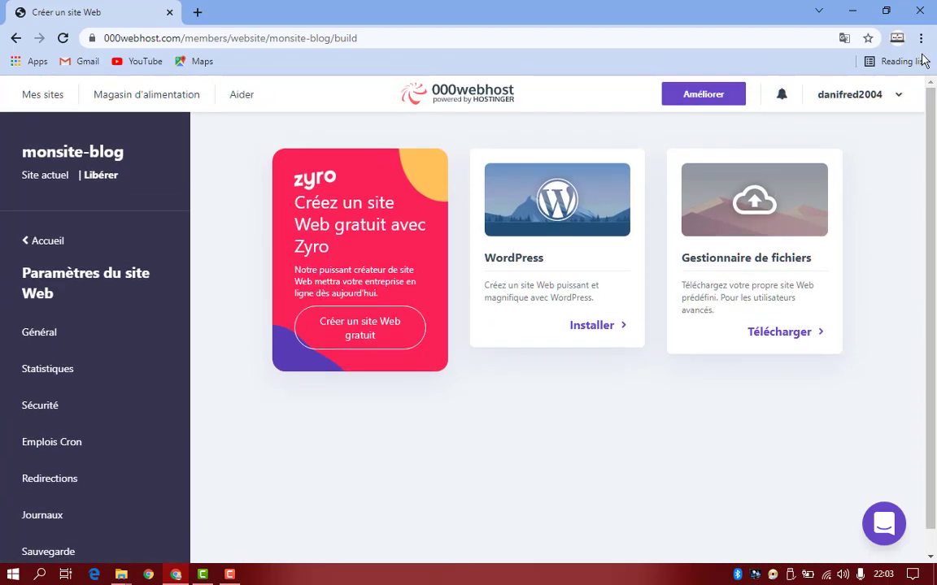
pyautogui.click(42, 244)
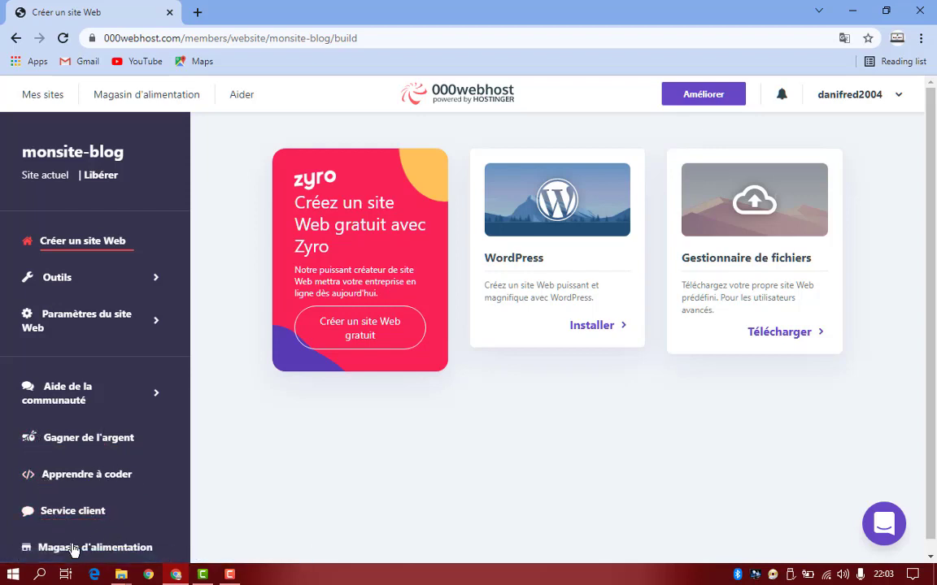
pyautogui.click(73, 286)
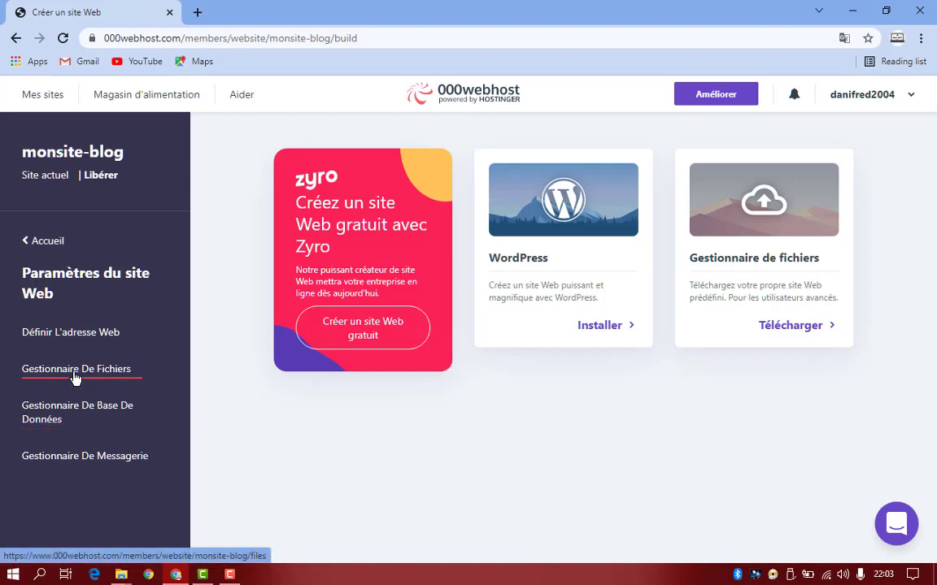
# Go from the Gestionnaire De Fichiers page to the site's FTP connection details.
pyautogui.click(75, 376)
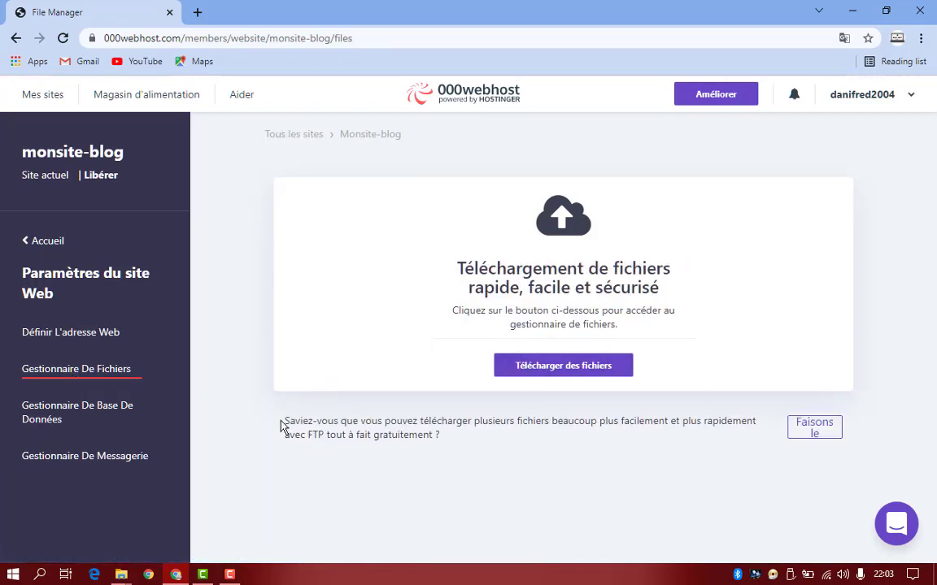
pyautogui.moveTo(281, 426); pyautogui.dragTo(695, 439)
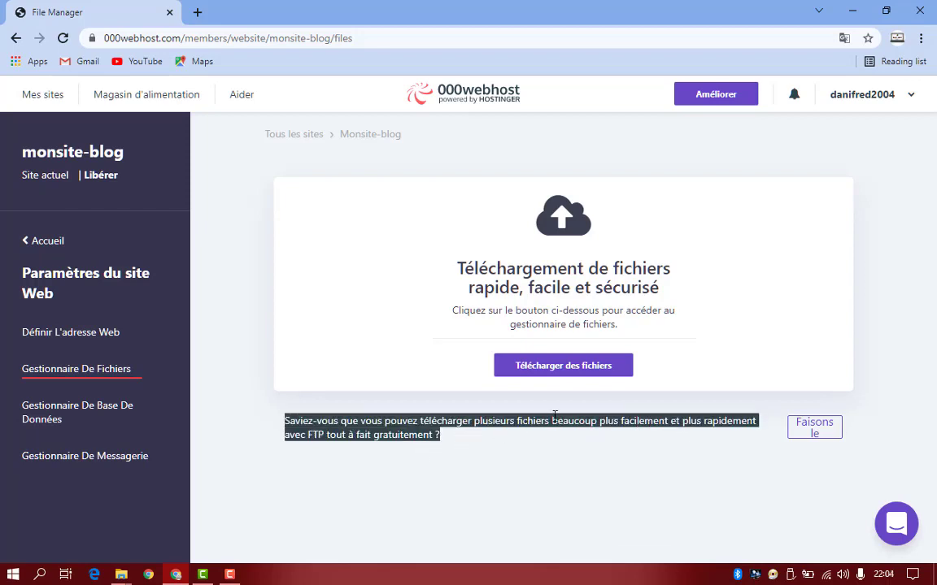
pyautogui.click(692, 531)
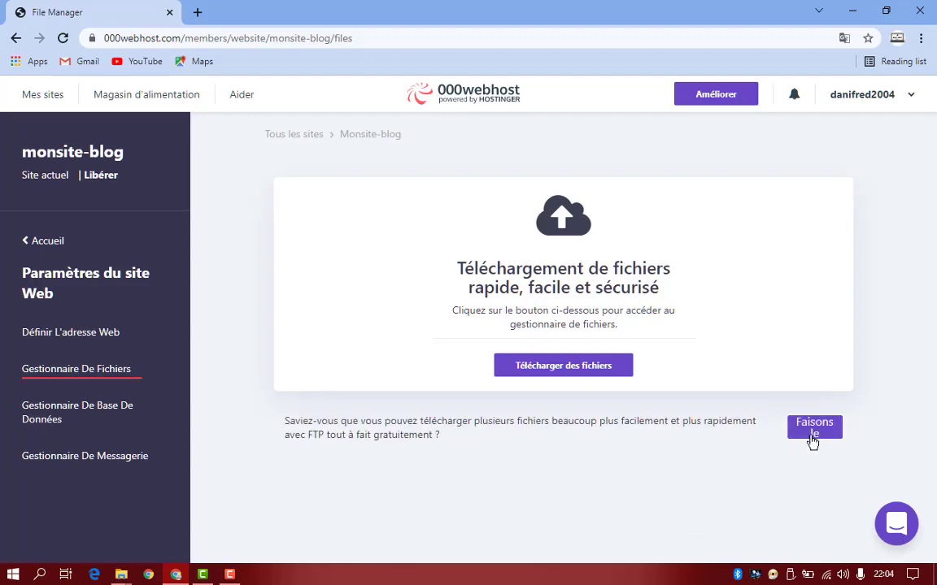
pyautogui.click(825, 437)
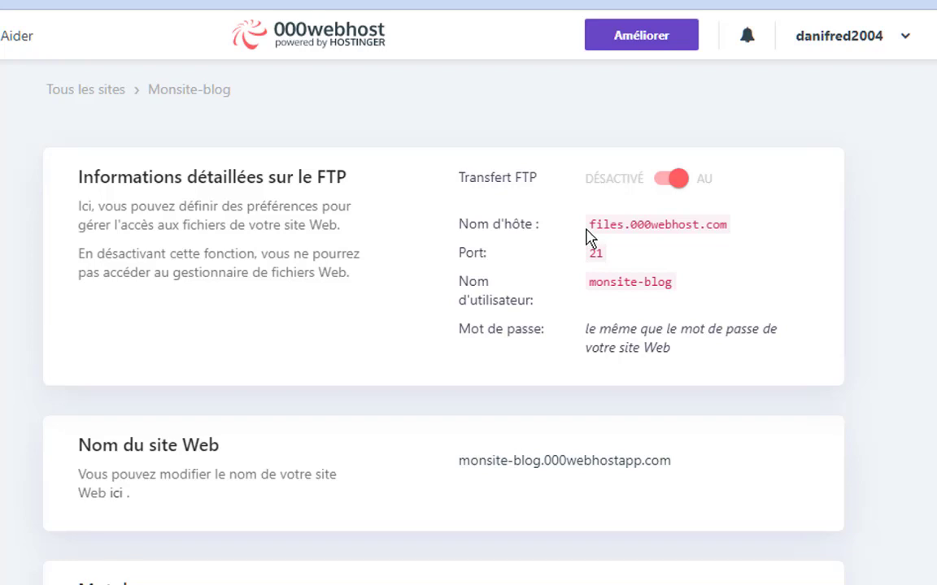
# Highlight username monsite-blog, port 21 and host files.000webhost.com, then open a new tab.
pyautogui.moveTo(589, 289); pyautogui.dragTo(670, 288)
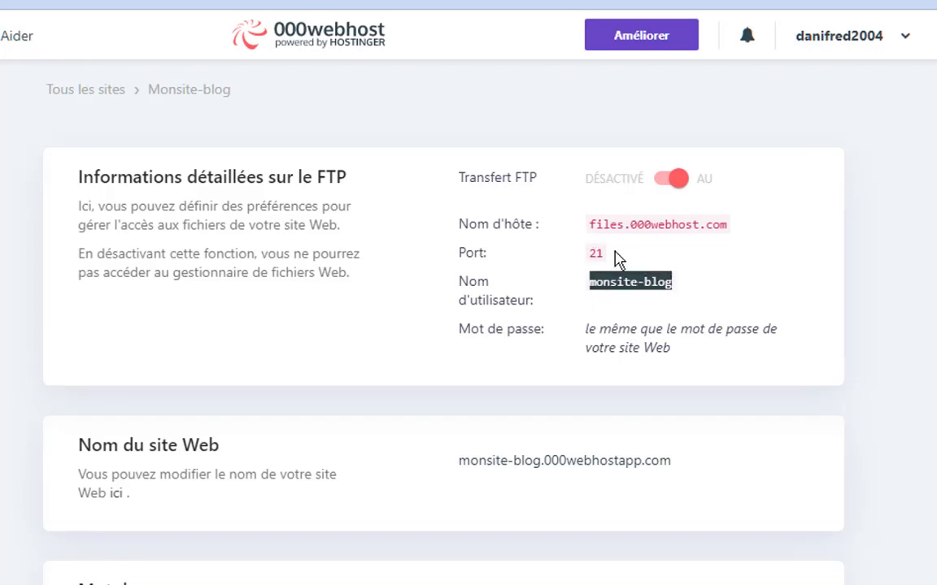
pyautogui.moveTo(612, 259); pyautogui.dragTo(589, 260)
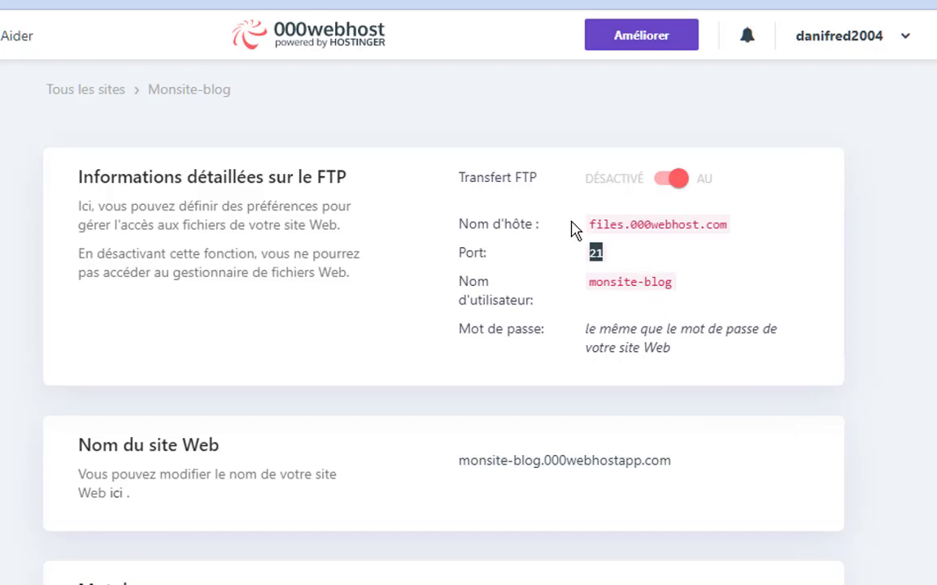
pyautogui.moveTo(579, 230); pyautogui.dragTo(737, 233)
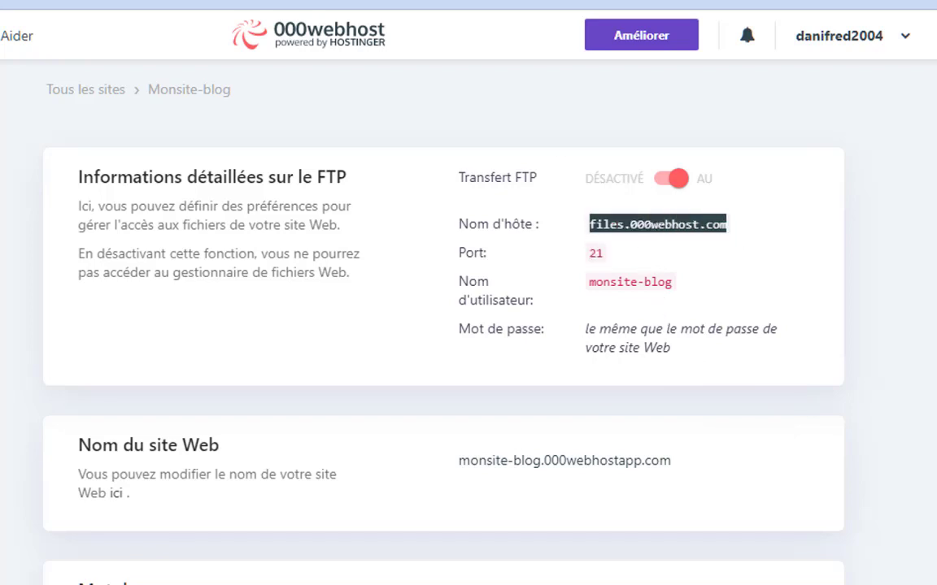
pyautogui.hotkey('ctrl', 't')
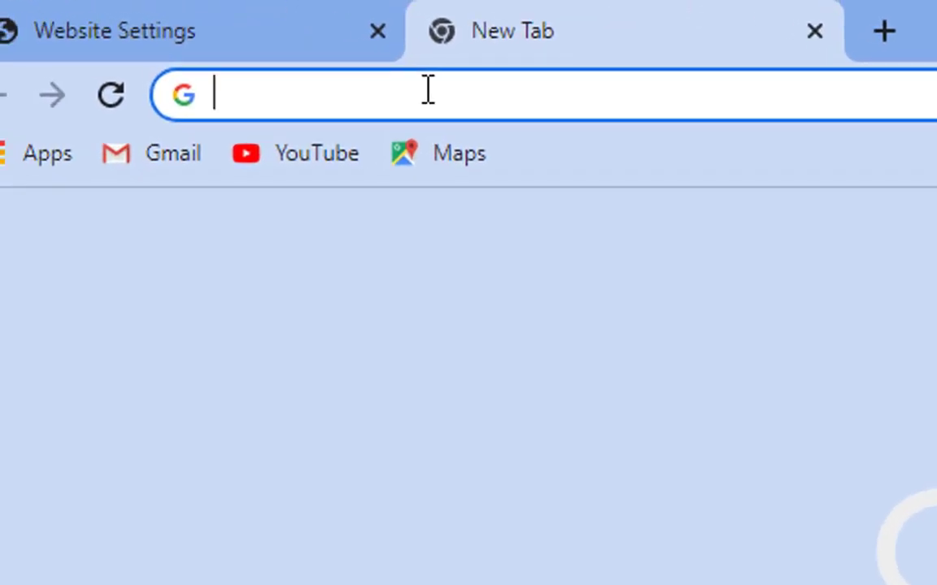
# Search 'filezilla download' and load the FileZilla Windows 64-bit client 3.56.2 download page.
pyautogui.click(429, 89)
pyautogui.write('file')
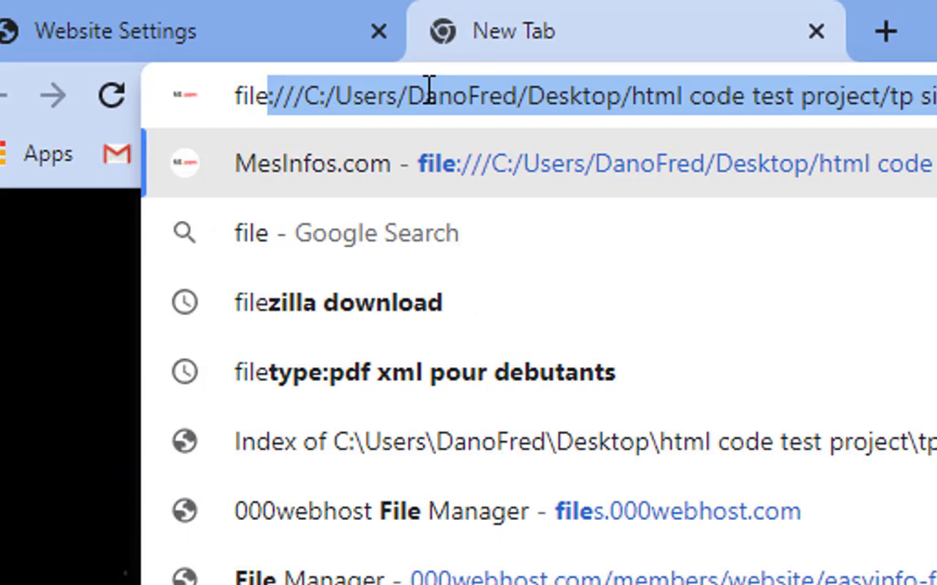
pyautogui.write('zi')
pyautogui.press('Down')
pyautogui.press('Return')
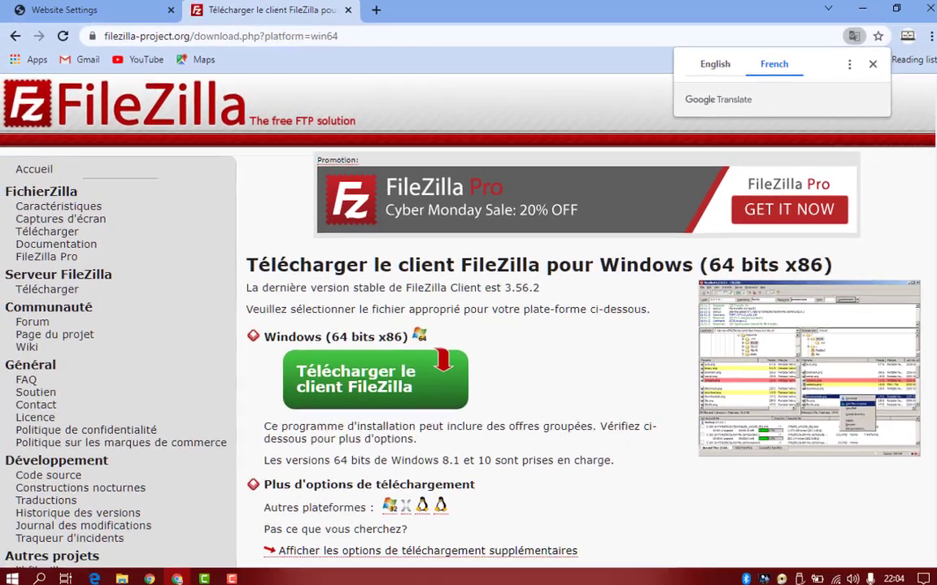
pyautogui.scroll(-4, 922, 332)
pyautogui.scroll(3, 919, 269)
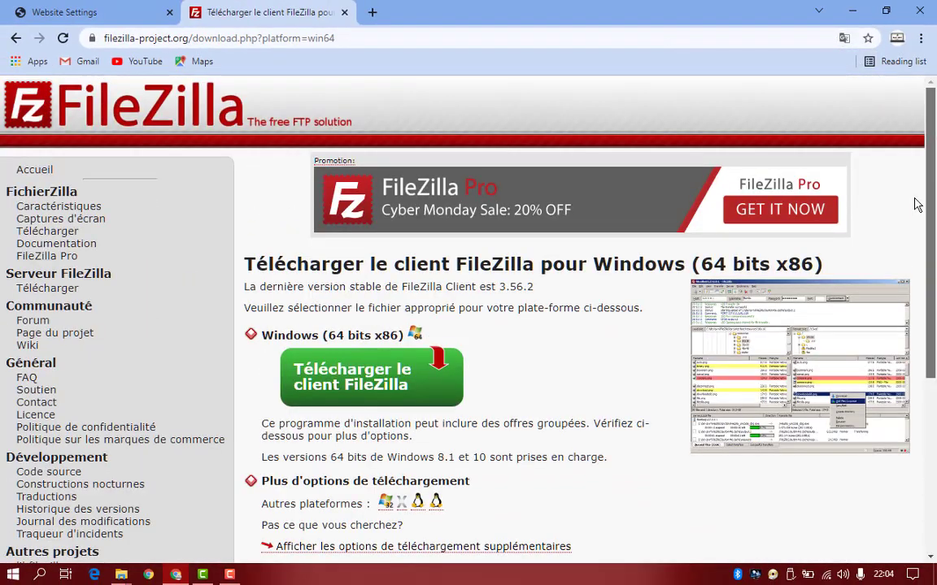
pyautogui.scroll(-3, 925, 351)
pyautogui.scroll(2, 911, 317)
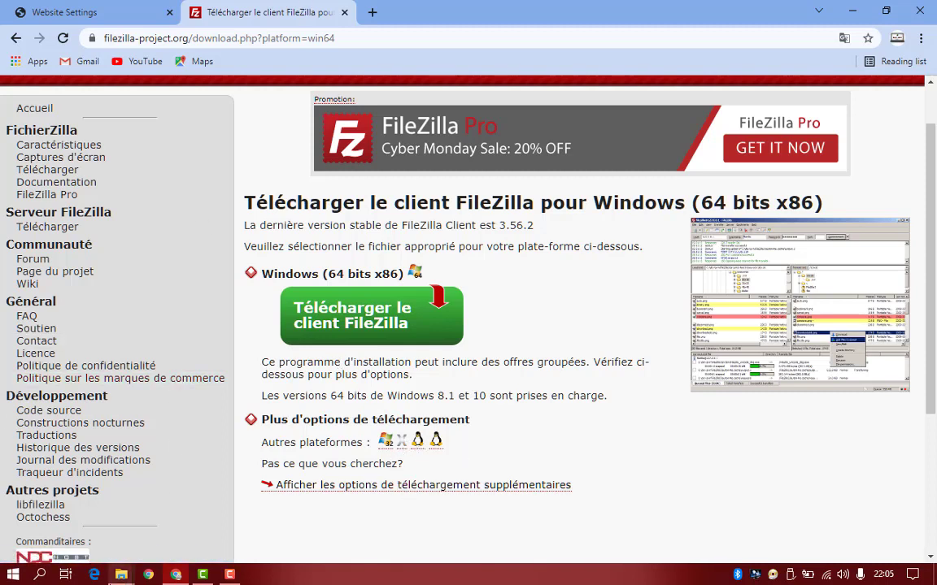
# Confirm the installer is in Downloads, close File Explorer, and search Start for fileZilla.
pyautogui.moveTo(128, 579)
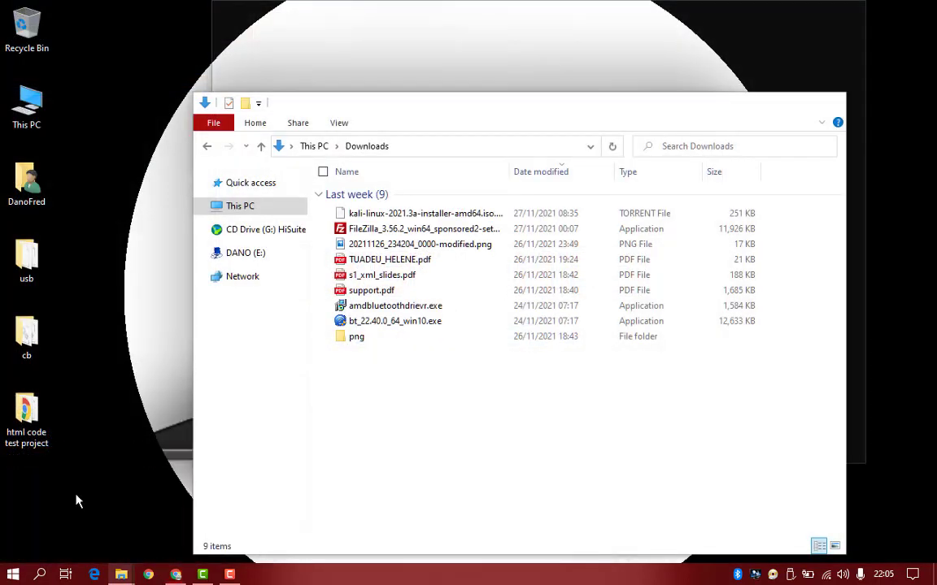
pyautogui.click(77, 498)
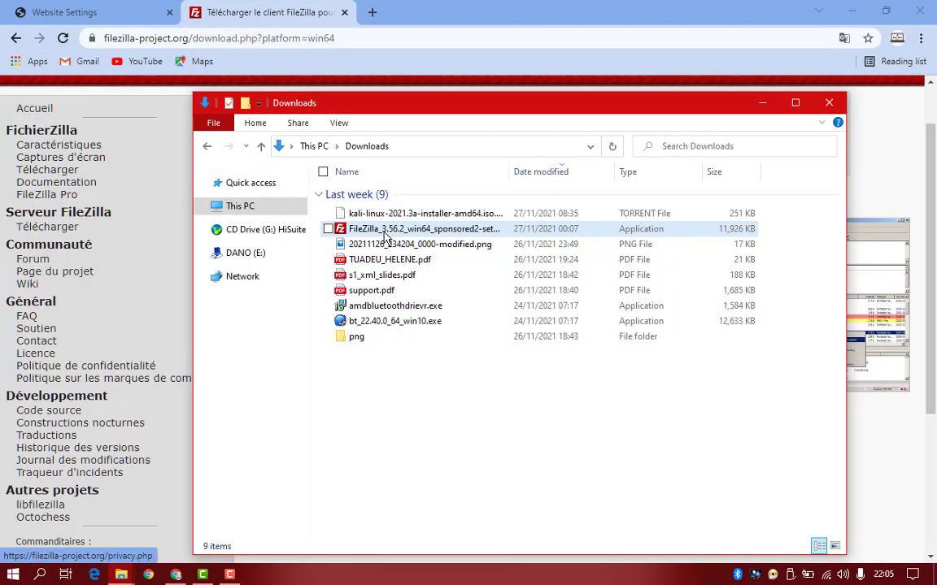
pyautogui.click(828, 102)
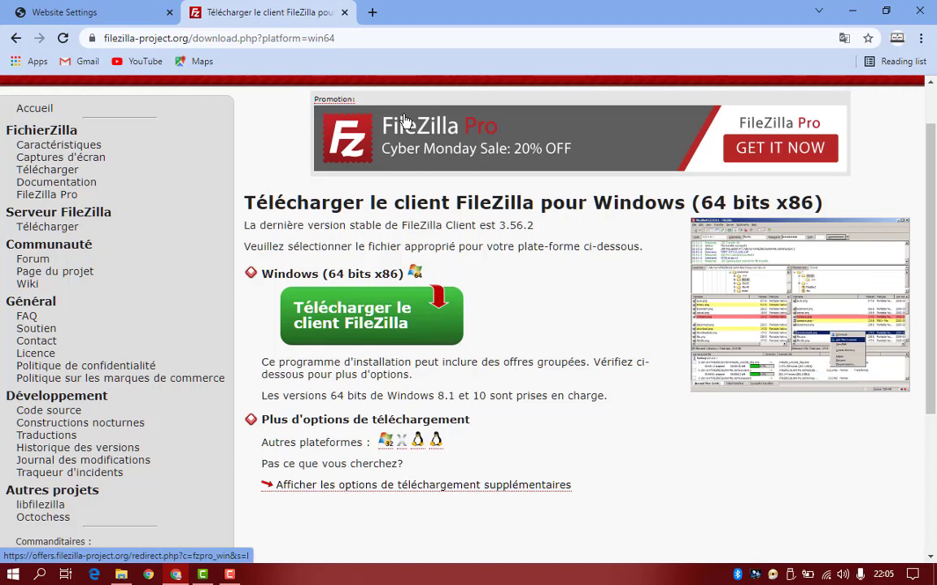
pyautogui.press('super')
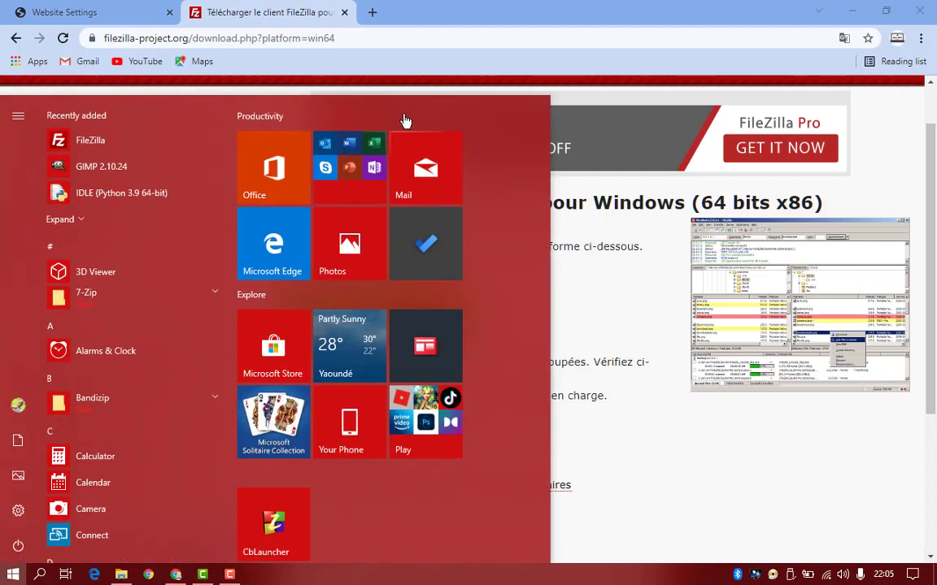
pyautogui.write('fil')
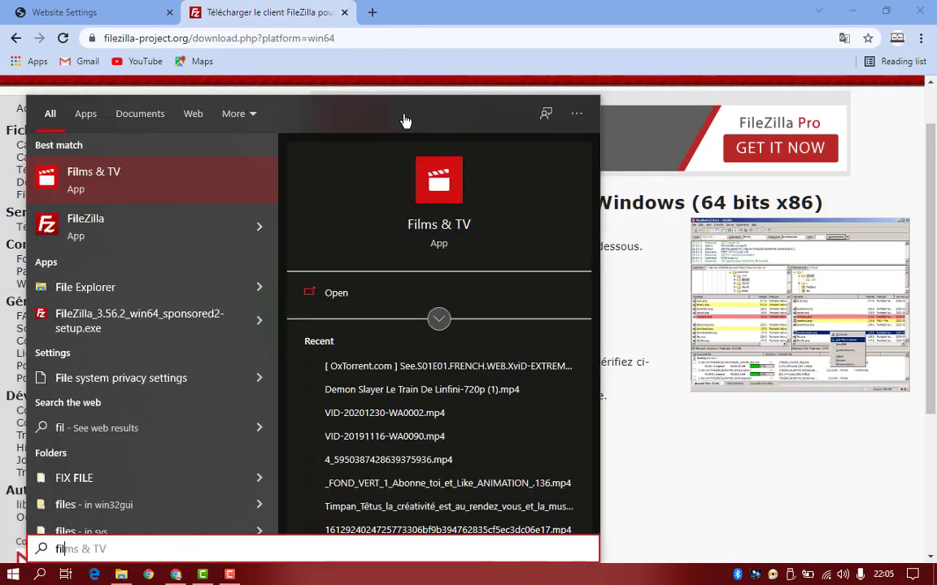
pyautogui.write('eZilla')
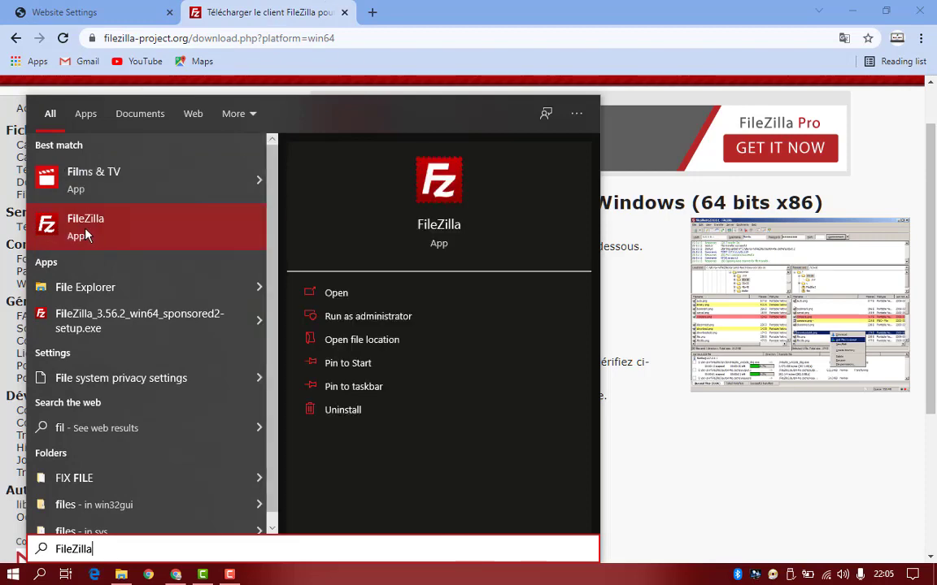
# Launch FileZilla from search, close the download tab, and bring the FileZilla window forward.
pyautogui.click(85, 232)
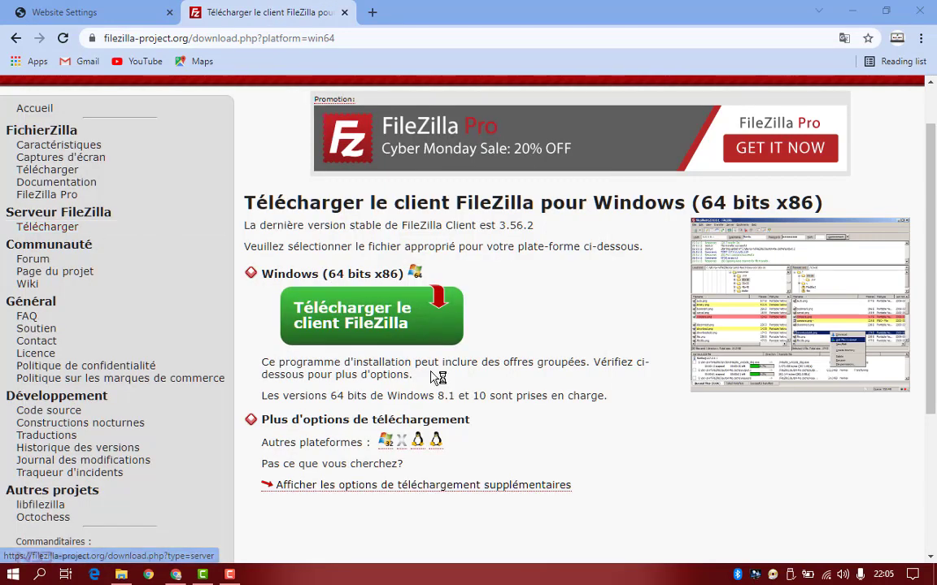
pyautogui.click(344, 13)
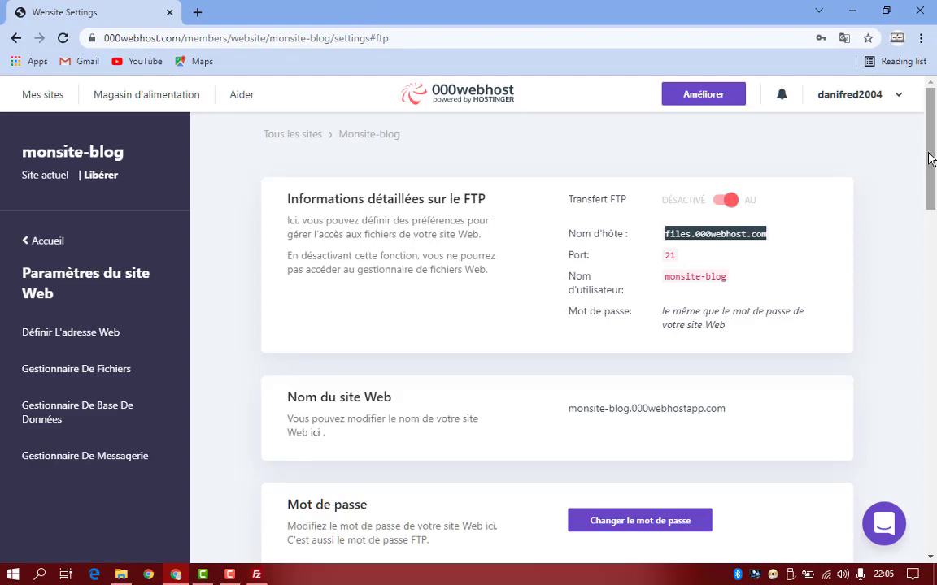
pyautogui.moveTo(933, 156); pyautogui.dragTo(892, 144)
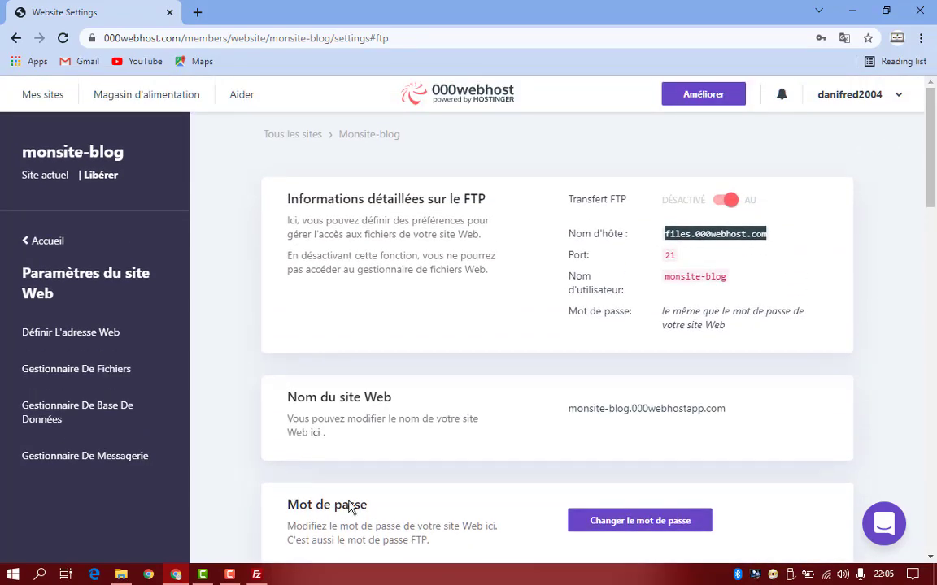
pyautogui.click(257, 576)
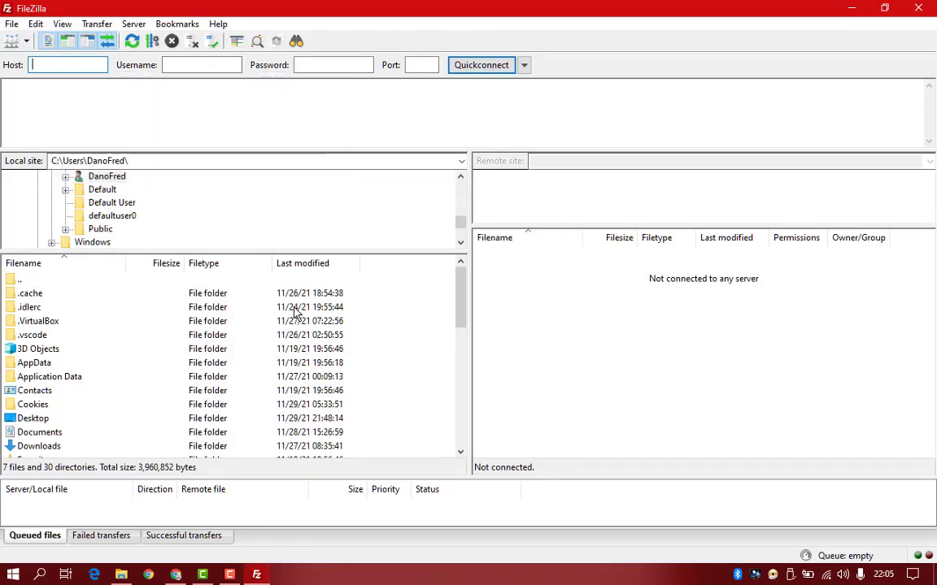
# Copy the hostname files.000webhost.com from the FTP settings page into FileZilla's Host field.
pyautogui.click(176, 575)
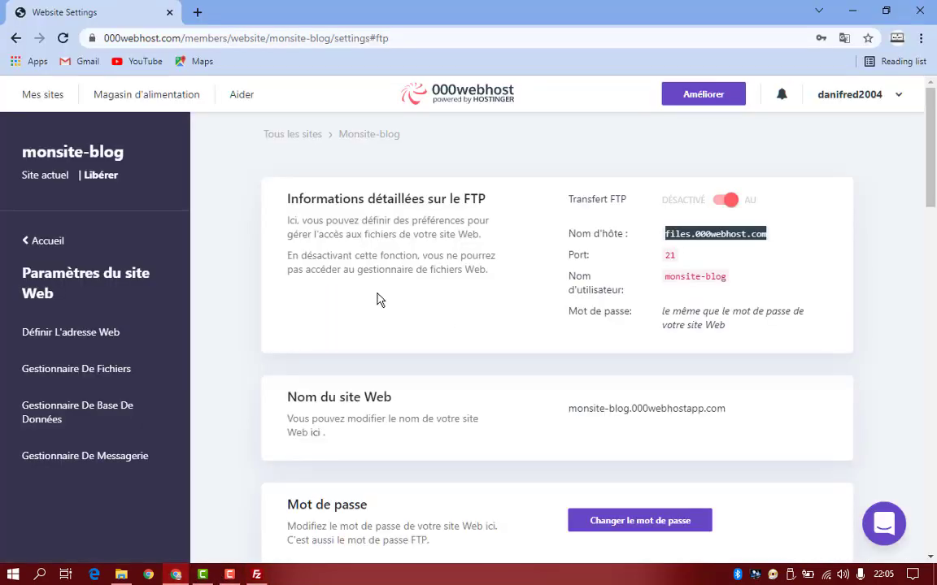
pyautogui.rightClick(714, 236)
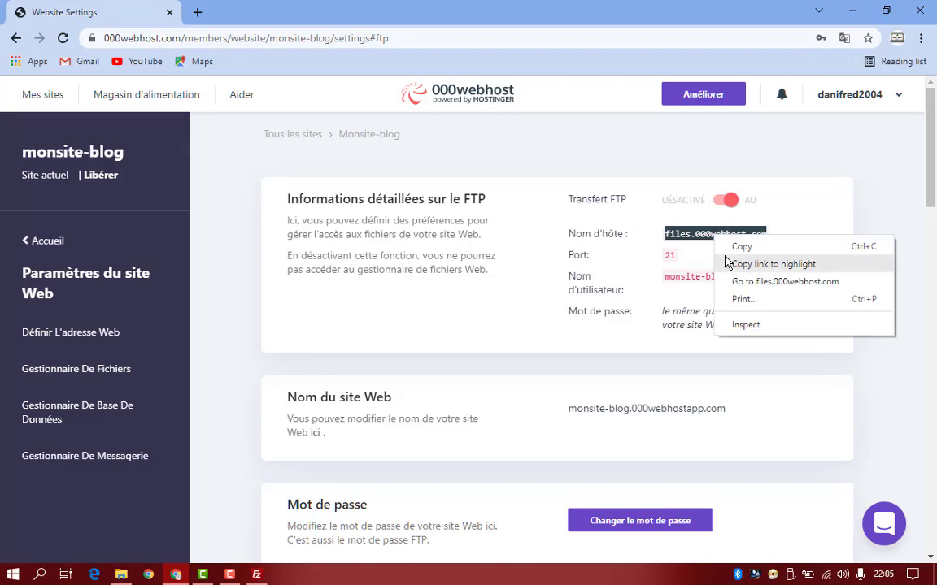
pyautogui.click(734, 247)
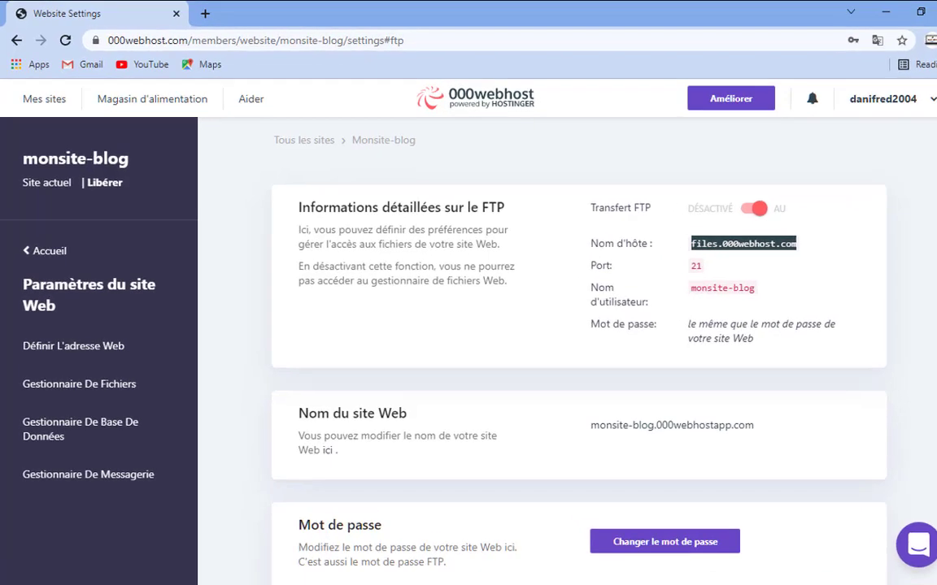
pyautogui.click(210, 584)
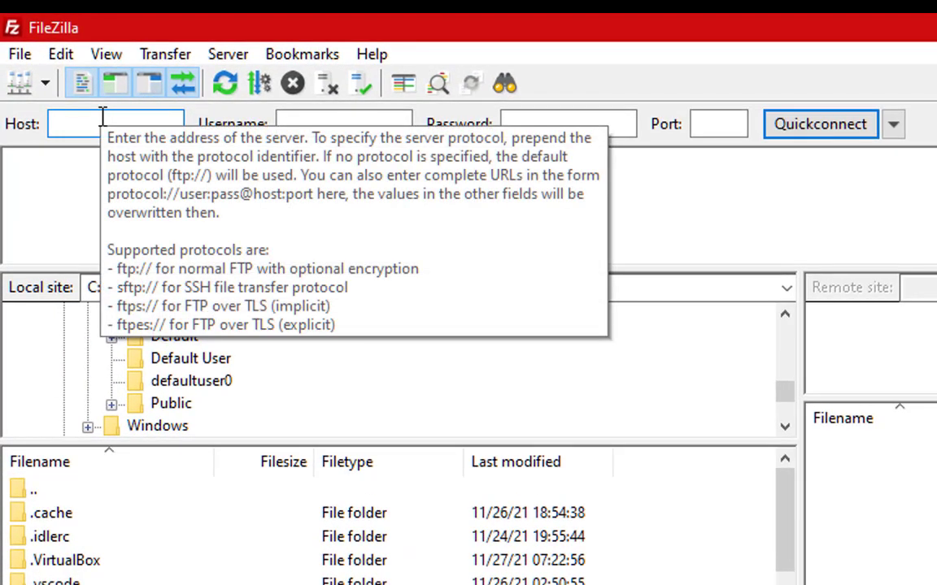
pyautogui.rightClick(103, 117)
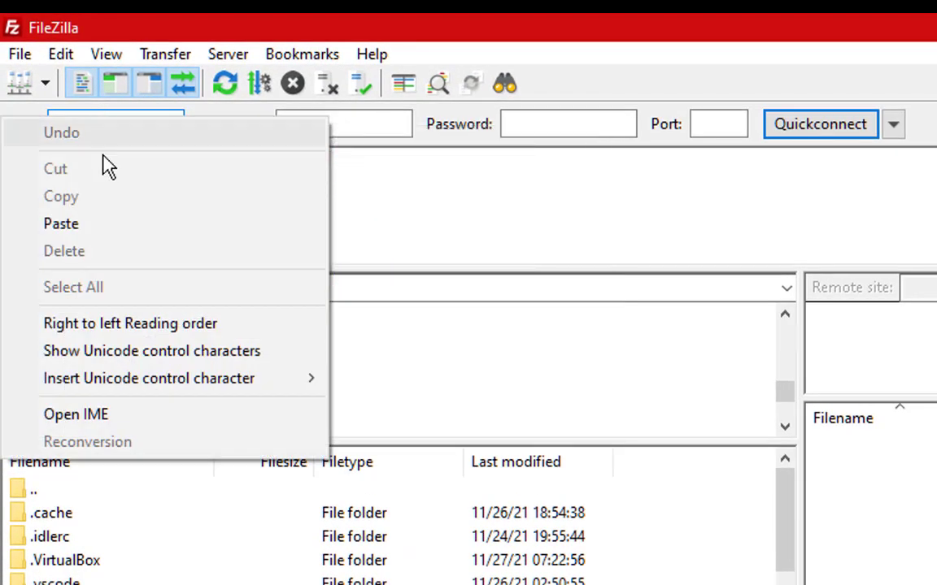
pyautogui.click(92, 227)
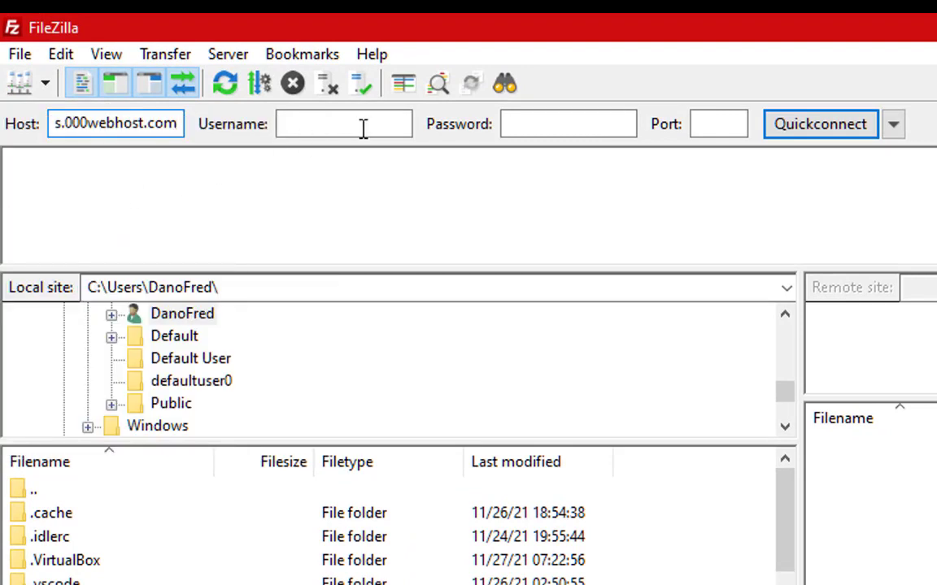
# Enter username monsite-blog, the FTP password and port 21, then Quickconnect.
pyautogui.write('mo')
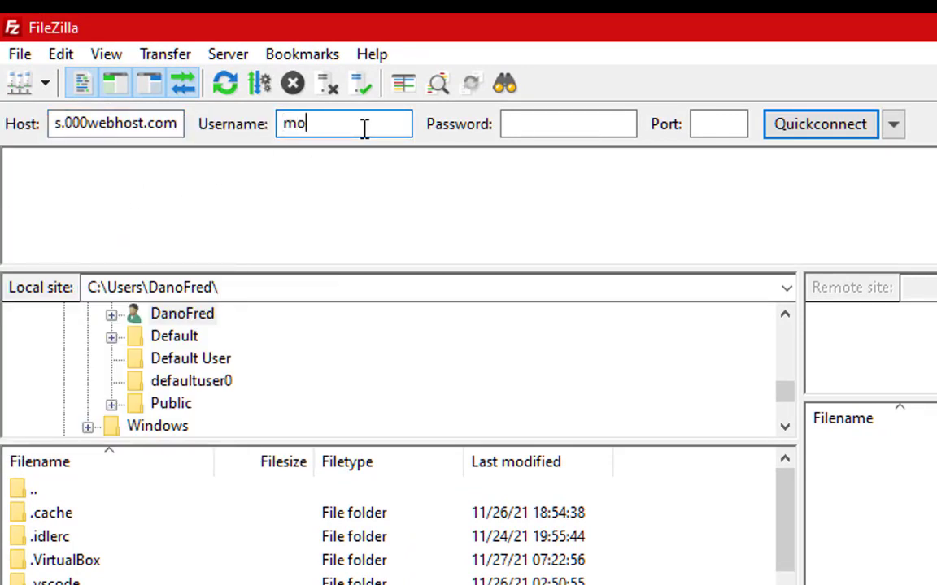
pyautogui.write('nsite-blog')
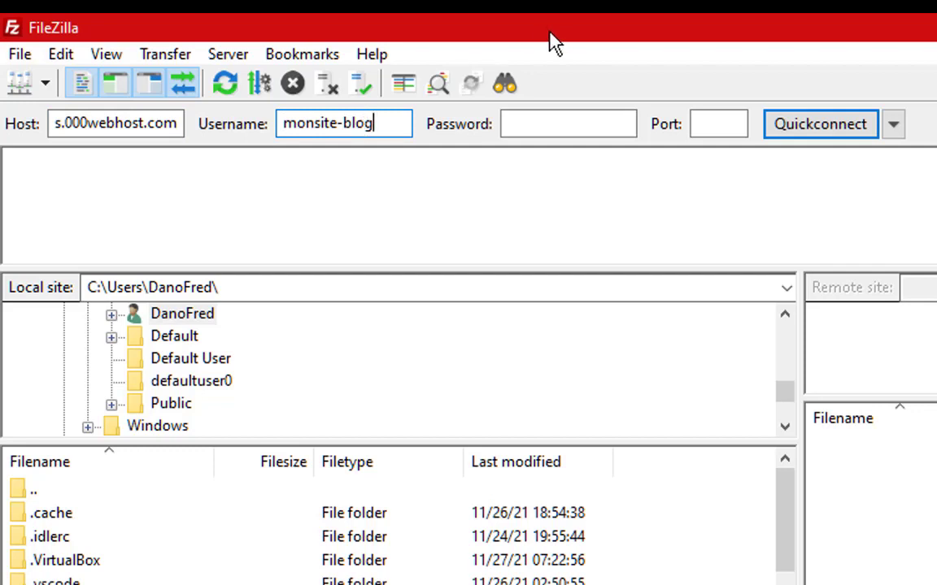
pyautogui.click(564, 118)
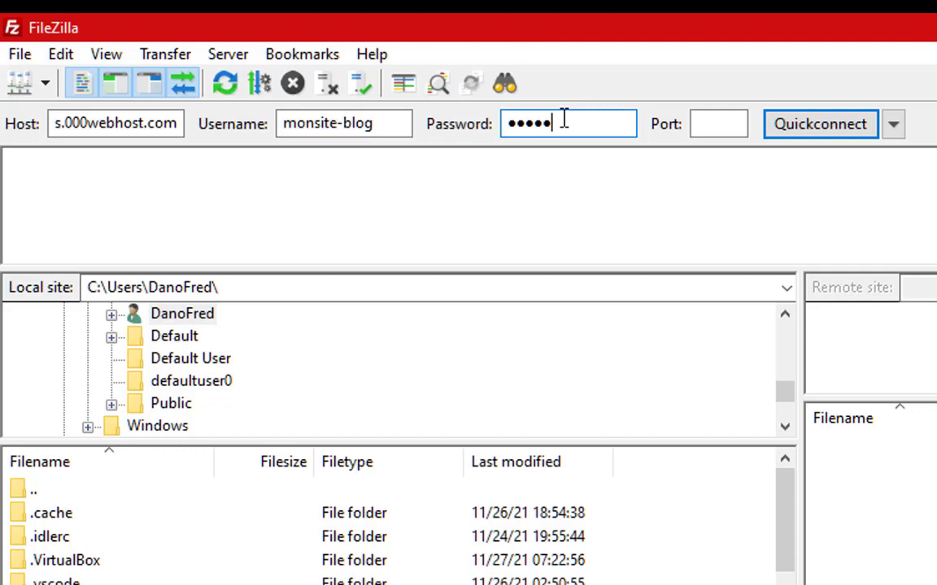
pyautogui.write('••••••••••')
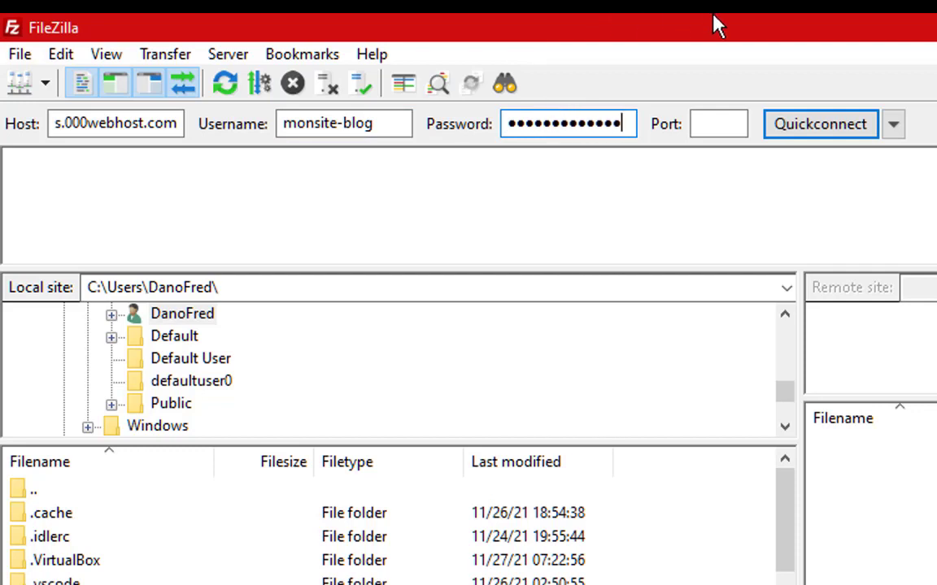
pyautogui.click(721, 128)
pyautogui.write('21')
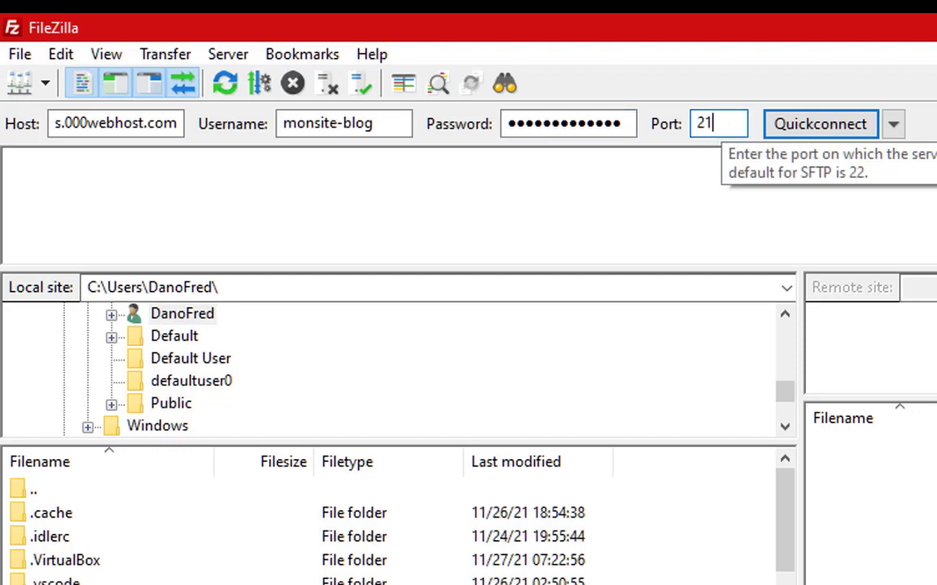
pyautogui.click(828, 132)
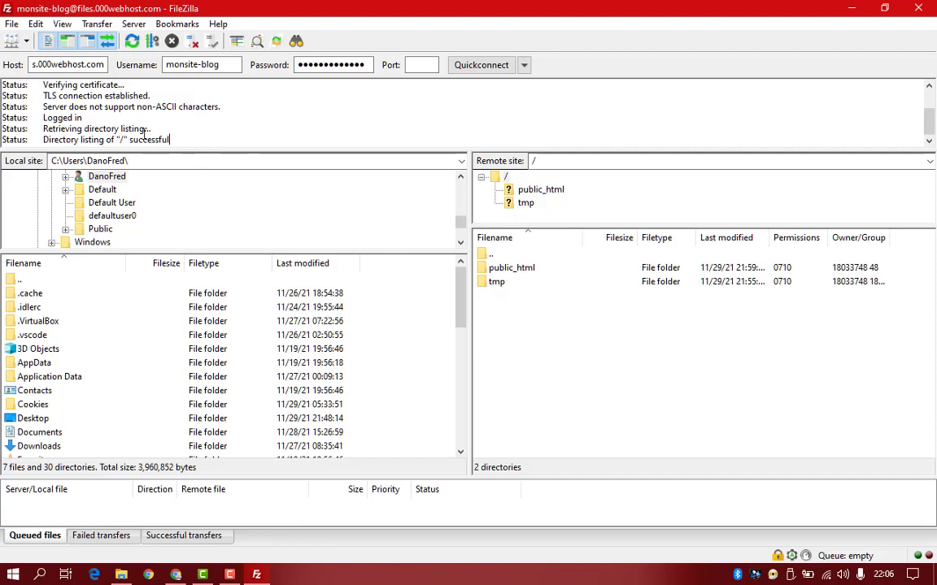
# Open public_html on the server and inspect its annex folder, index.html and style.css entries.
pyautogui.moveTo(144, 134); pyautogui.dragTo(152, 91)
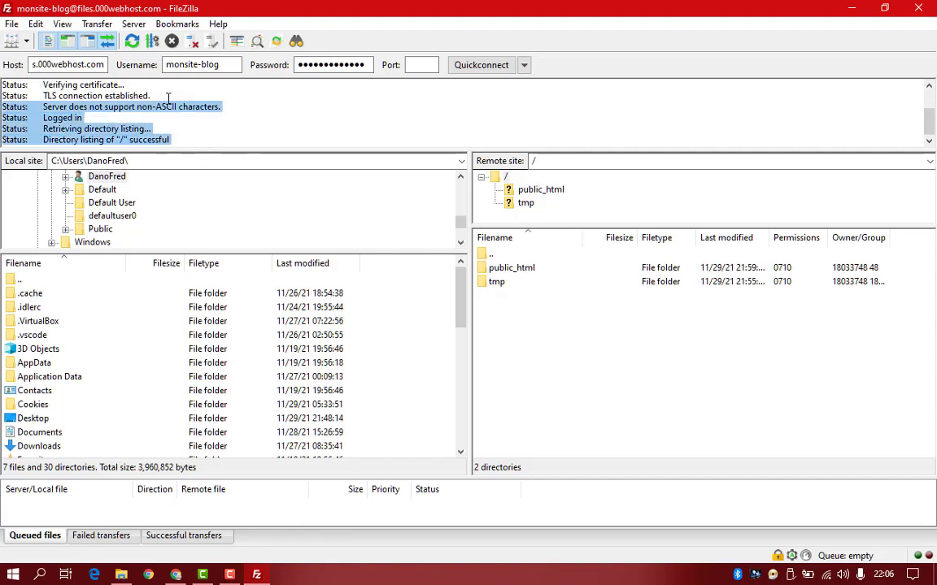
pyautogui.doubleClick(505, 271)
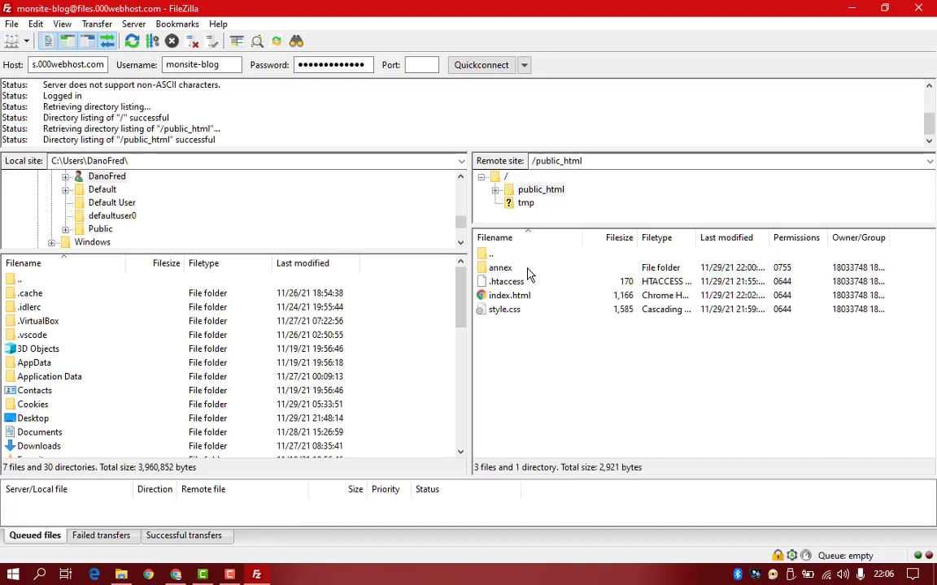
pyautogui.hotkey('ctrl', 'a')
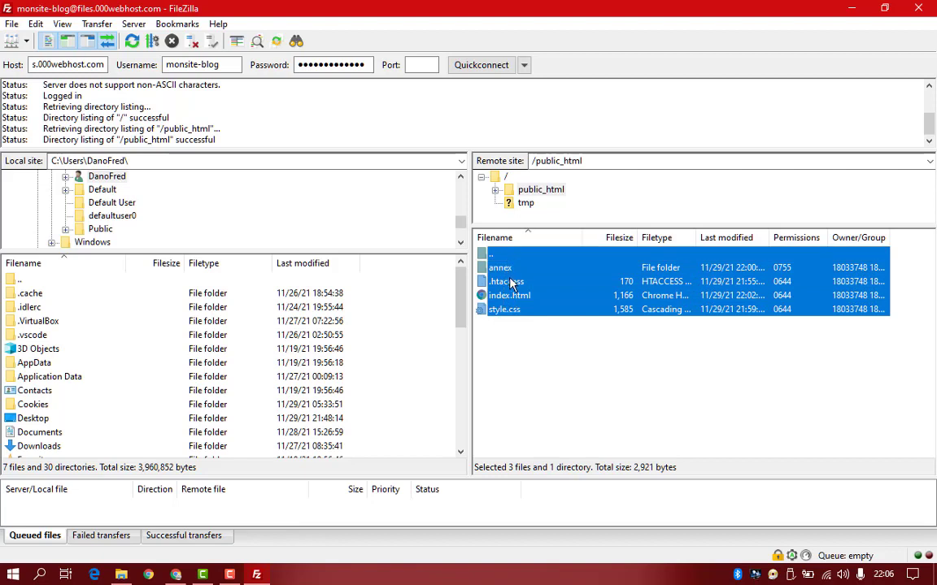
pyautogui.click(512, 271)
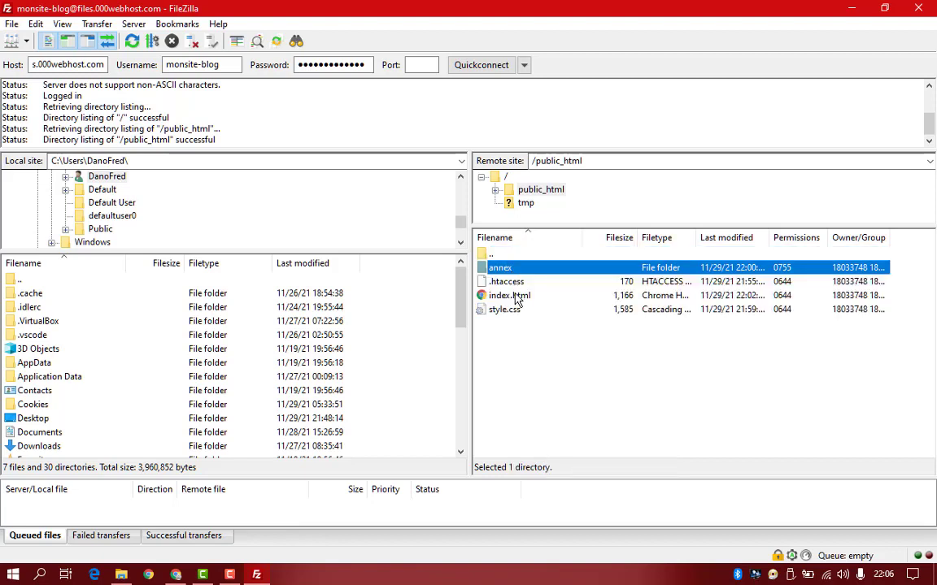
pyautogui.click(516, 298)
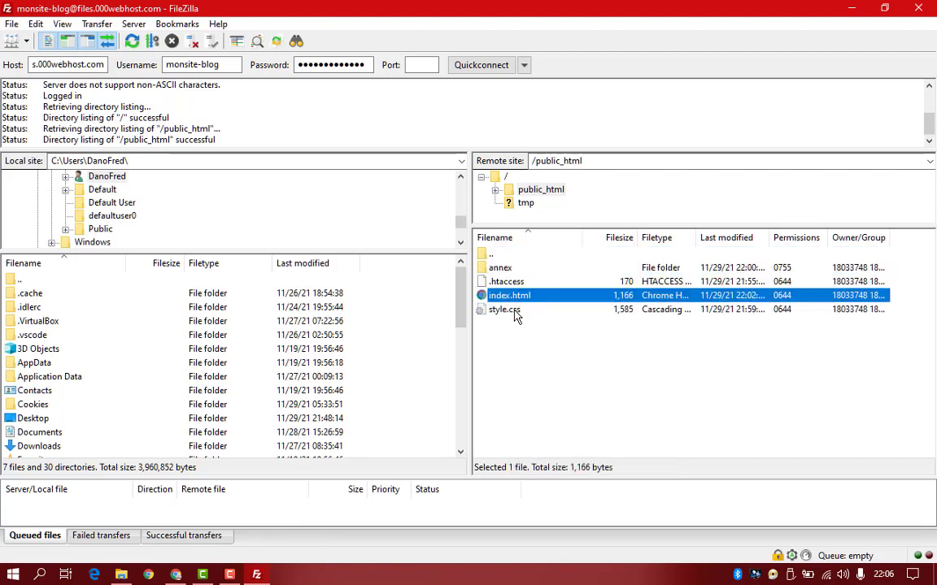
pyautogui.click(517, 312)
pyautogui.click(526, 362)
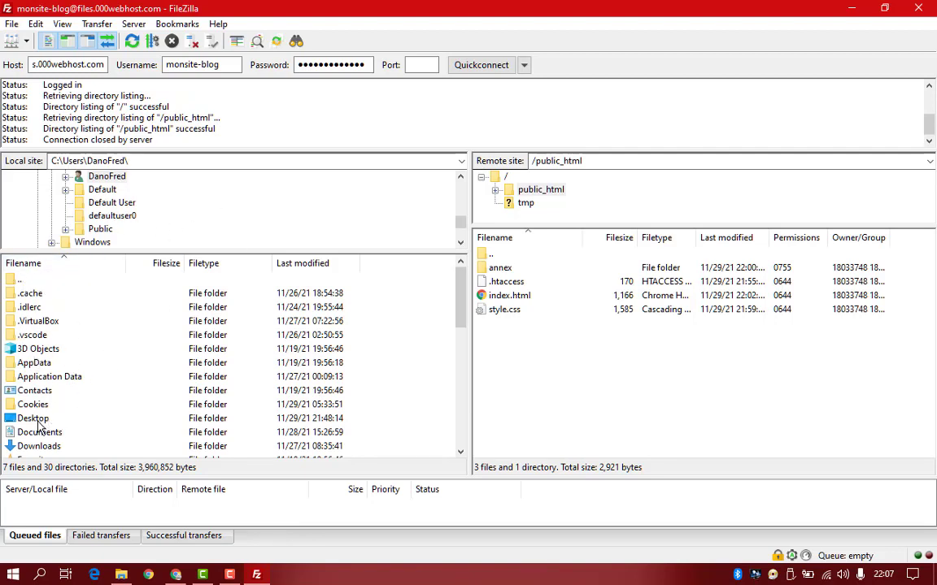
# Browse local Desktop > html code test project > annex and drag 24.5 article-image-2.jpg.jpg into remote public_html.
pyautogui.doubleClick(37, 422)
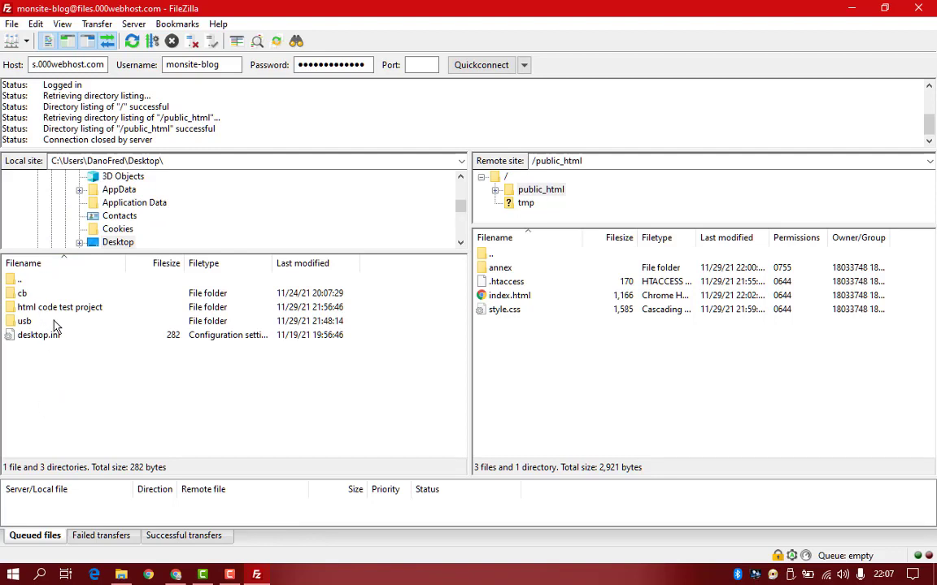
pyautogui.doubleClick(37, 307)
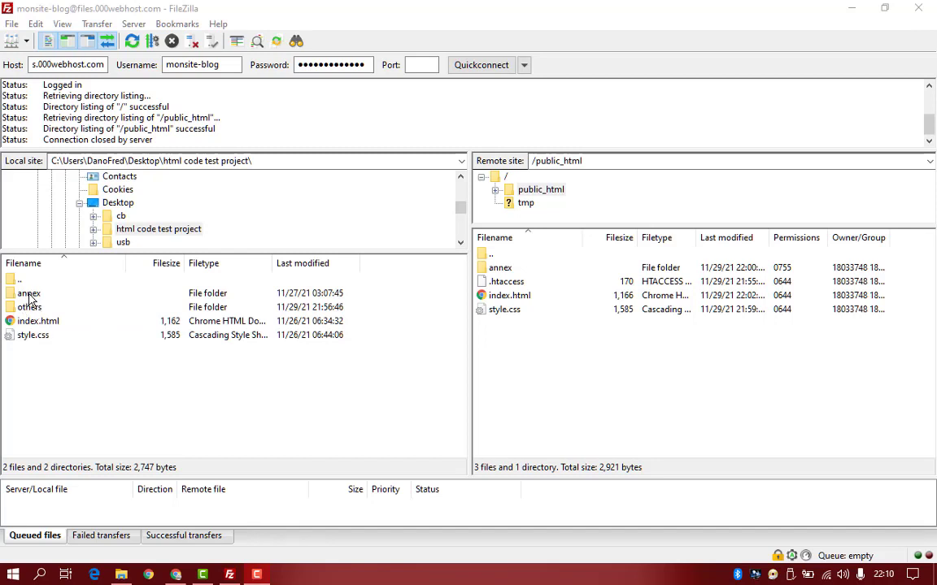
pyautogui.doubleClick(28, 295)
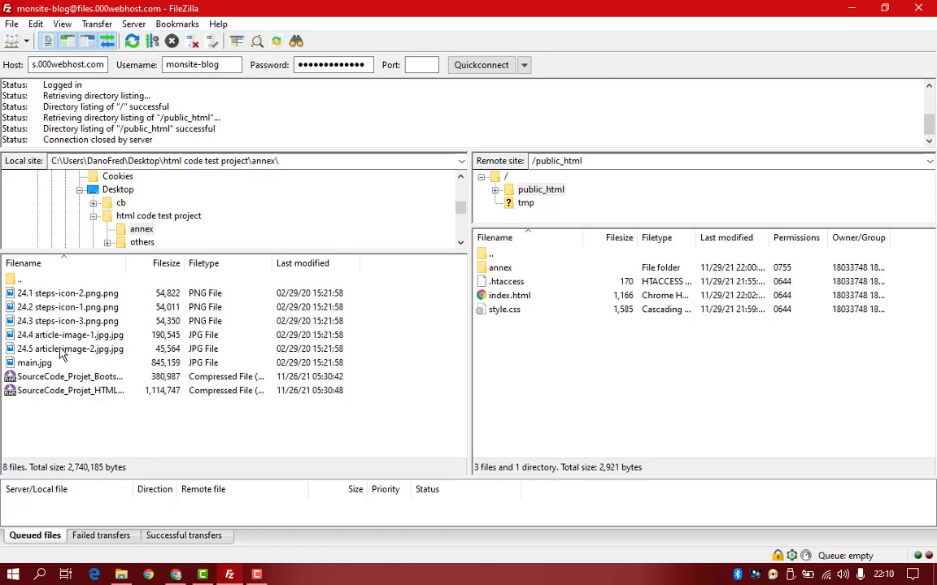
pyautogui.click(61, 352)
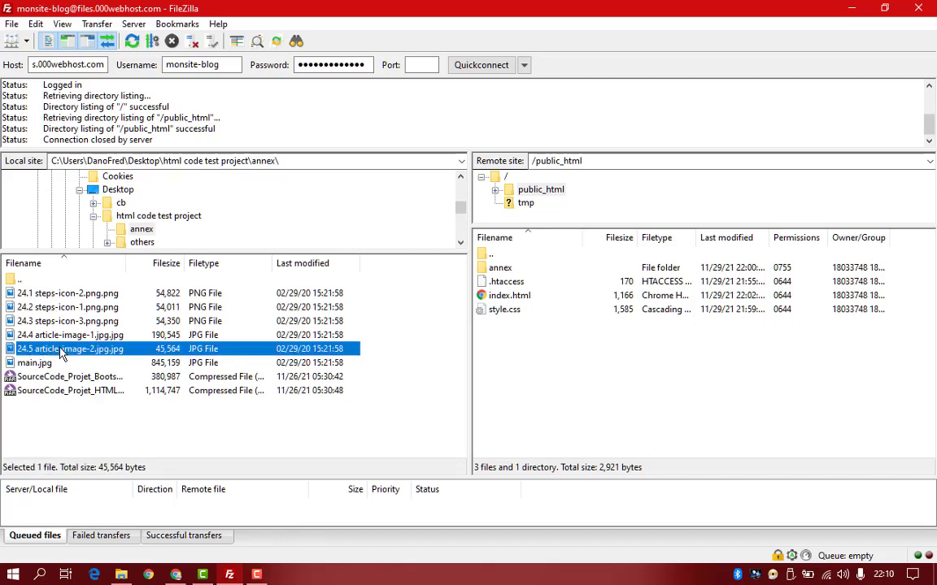
pyautogui.moveTo(62, 354); pyautogui.dragTo(581, 334)
pyautogui.moveTo(548, 402); pyautogui.dragTo(556, 370)
pyautogui.moveTo(556, 370); pyautogui.dragTo(561, 376)
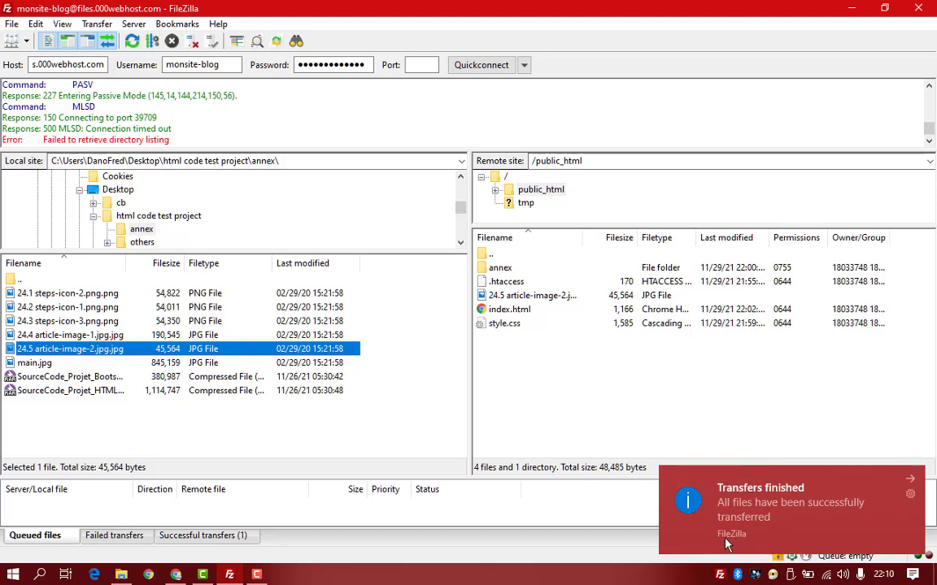
# Check Successful transfers, delete 24.5 article-image-2.jpg from public_html, confirm, and close FileZilla.
pyautogui.click(206, 536)
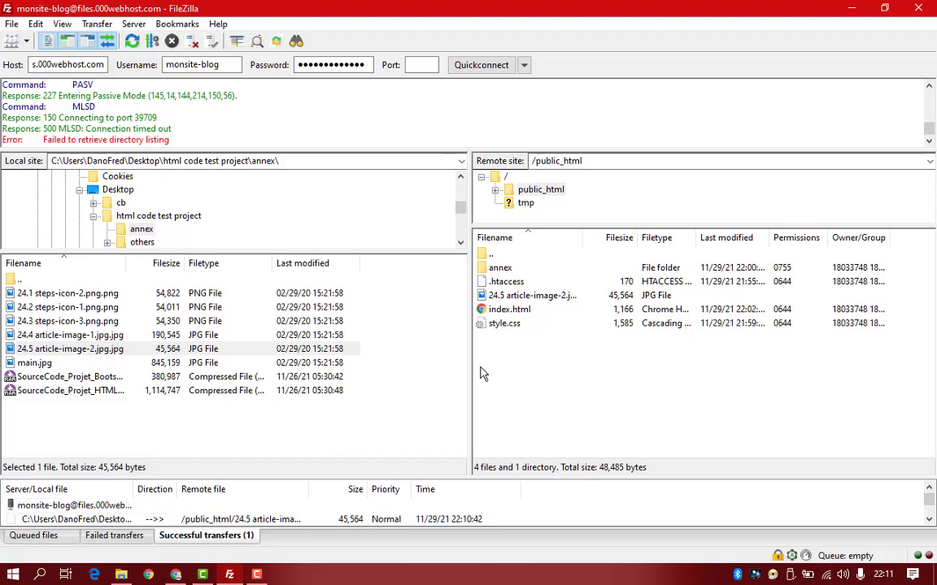
pyautogui.click(494, 297)
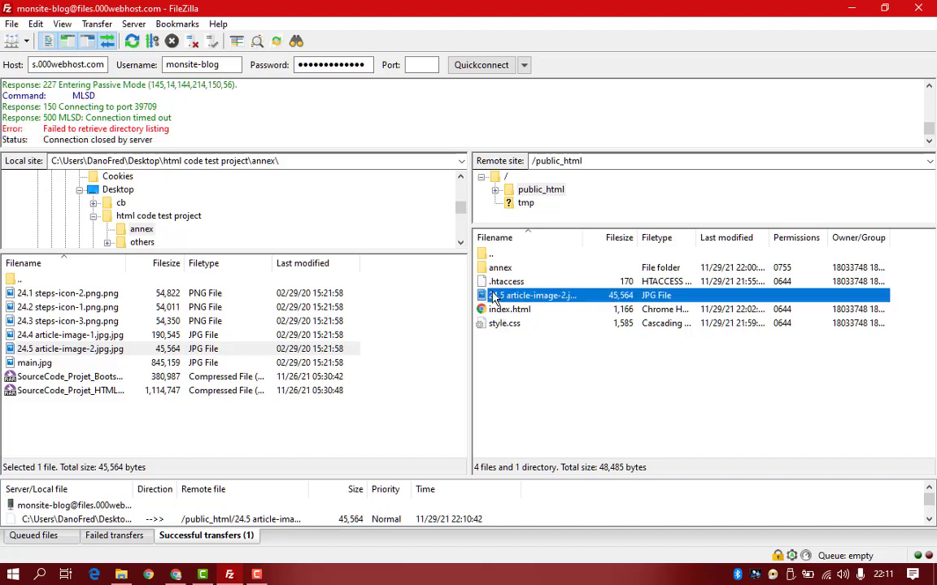
pyautogui.rightClick(494, 298)
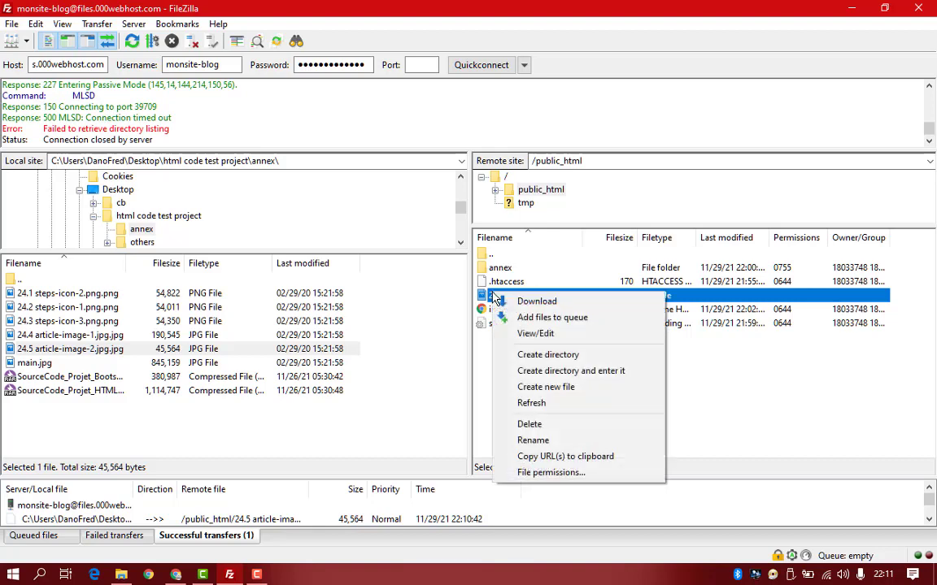
pyautogui.click(536, 425)
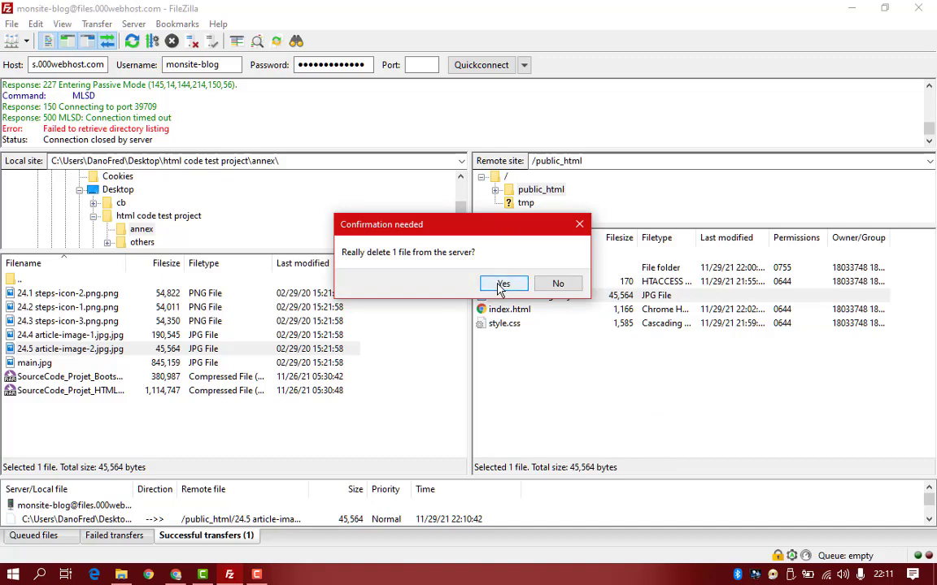
pyautogui.click(501, 281)
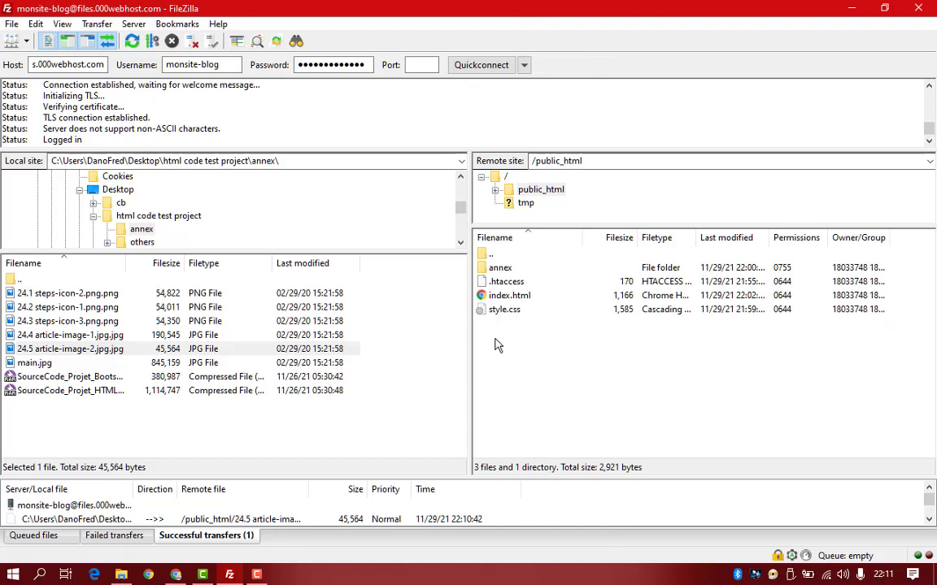
pyautogui.click(930, 13)
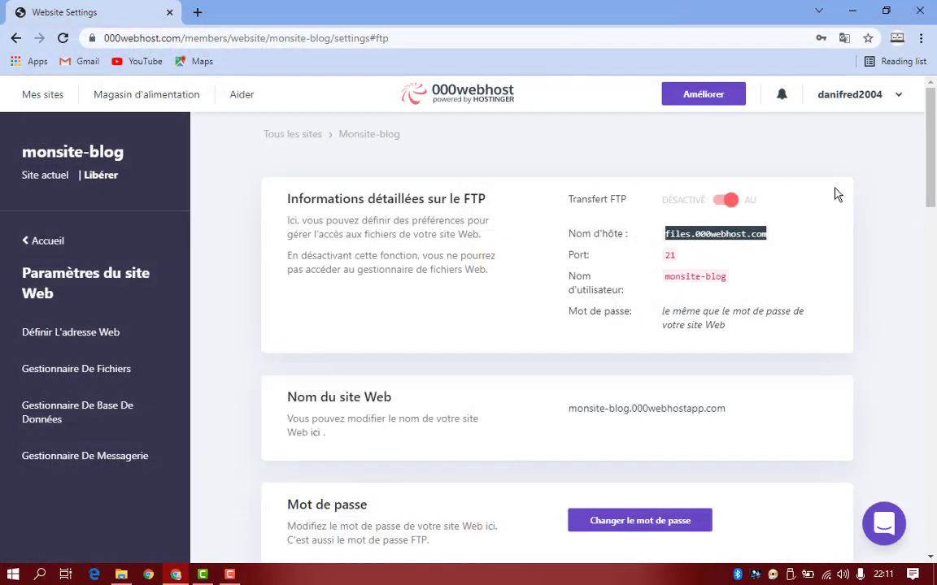
# Review the Website Settings page (PHP 7.2, category WORLD), then return to the Accueil main menu.
pyautogui.moveTo(930, 104); pyautogui.dragTo(899, 186)
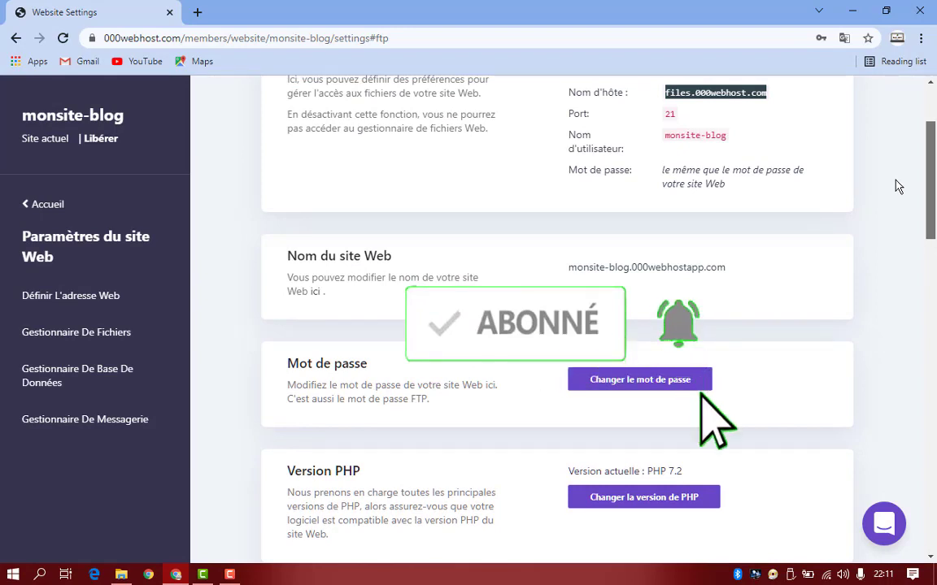
pyautogui.moveTo(898, 186); pyautogui.dragTo(899, 208)
pyautogui.scroll(-2, 899, 207)
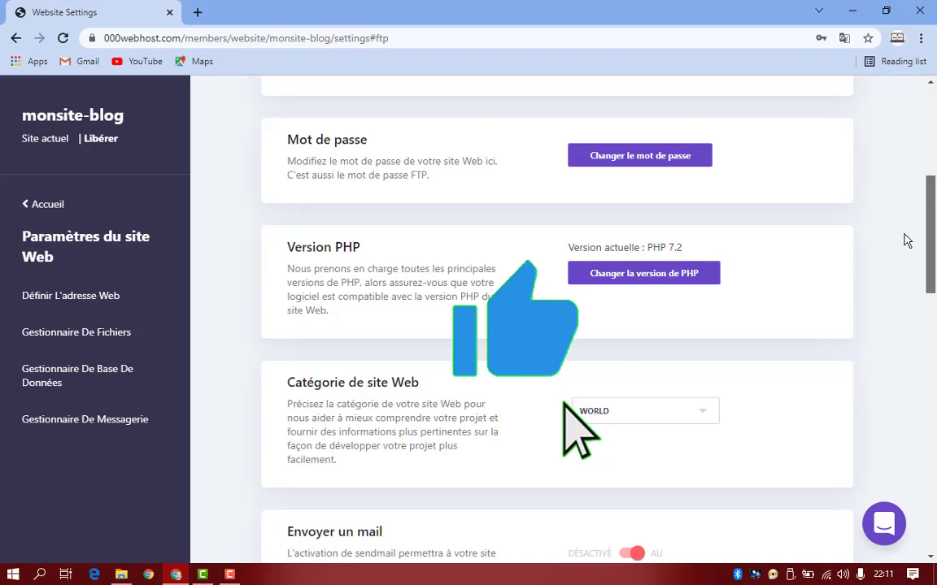
pyautogui.scroll(-5, 908, 241)
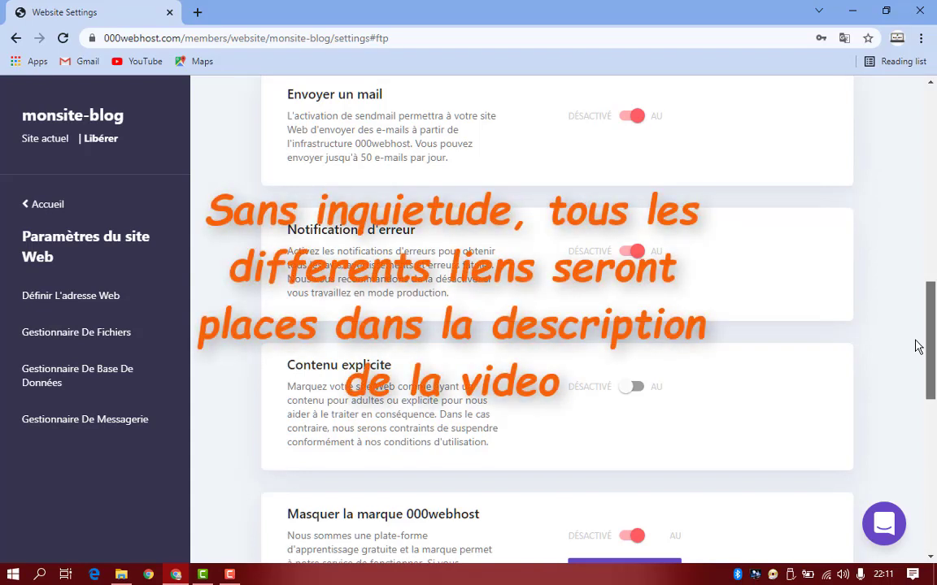
pyautogui.moveTo(931, 348); pyautogui.dragTo(888, 234)
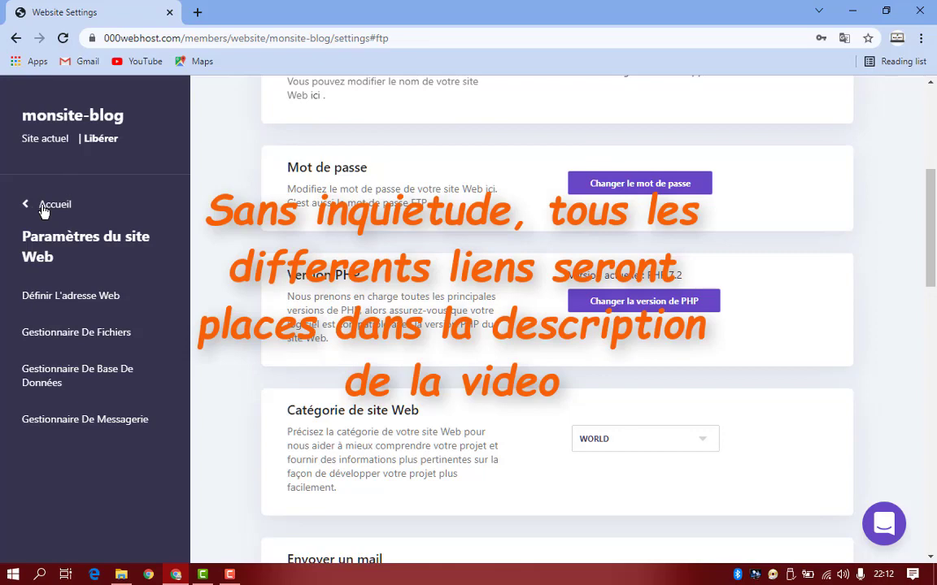
pyautogui.click(45, 208)
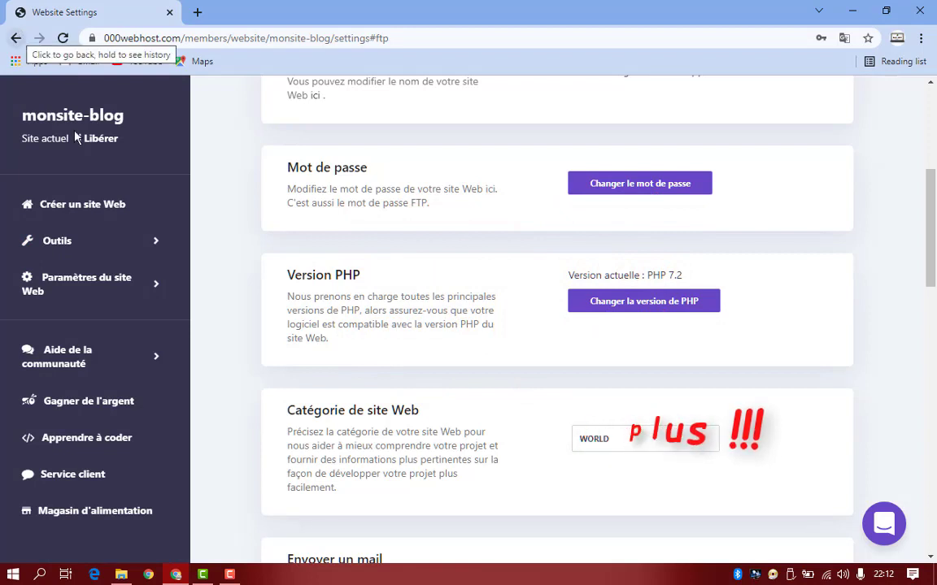
# Go to Créer un site Web to reach the Zyro, WordPress and file manager build options.
pyautogui.click(85, 213)
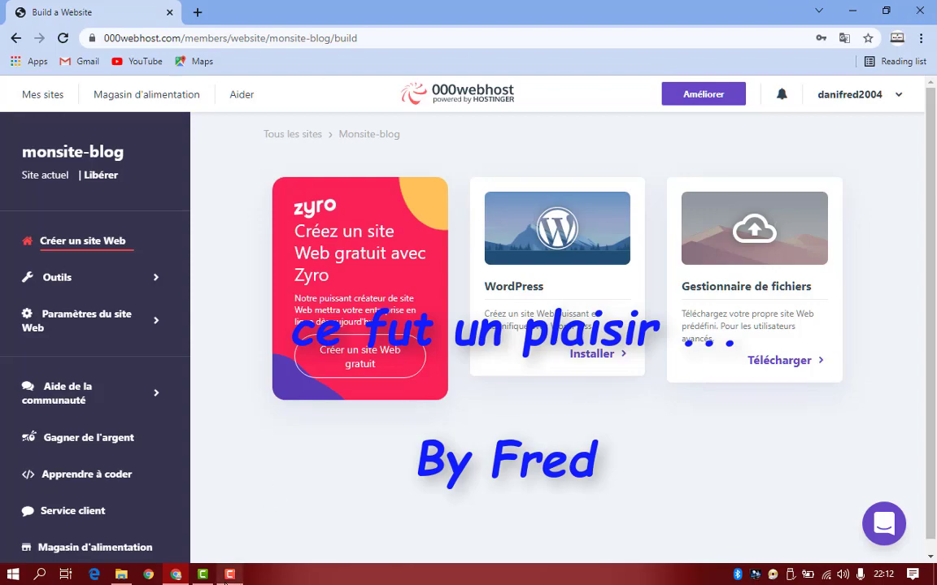
pyautogui.click(229, 575)
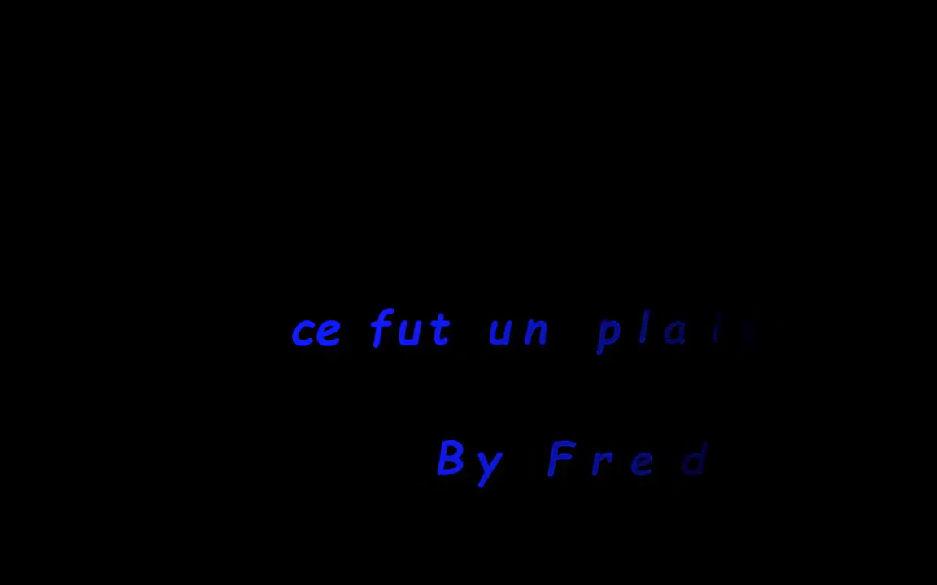